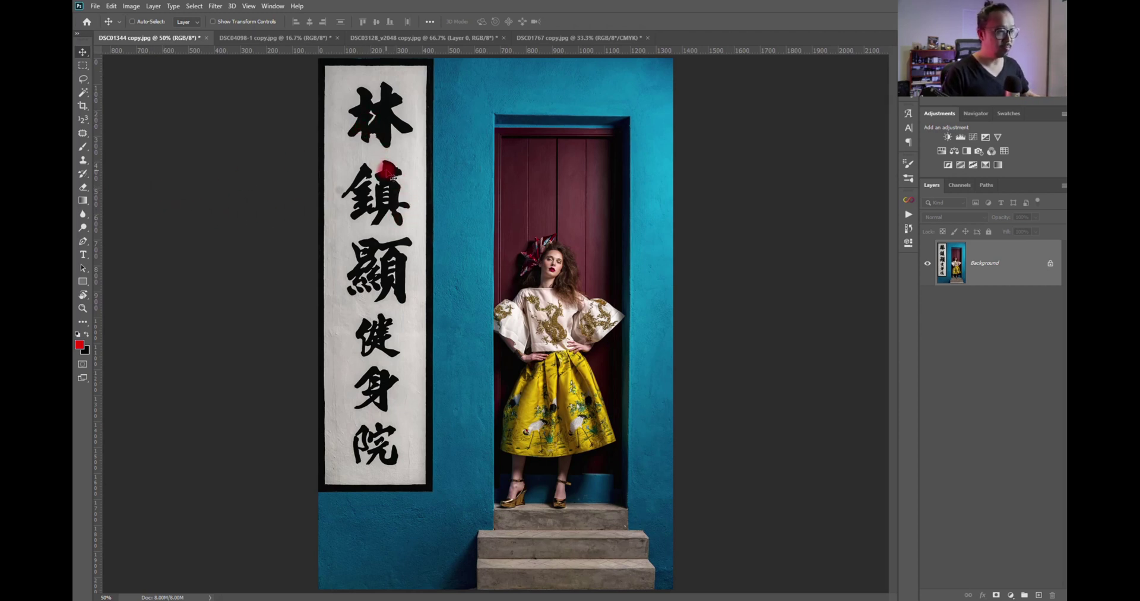
Step: Lasso a loose selection around all the black calligraphy characters on the white banner
left_click(91, 84)
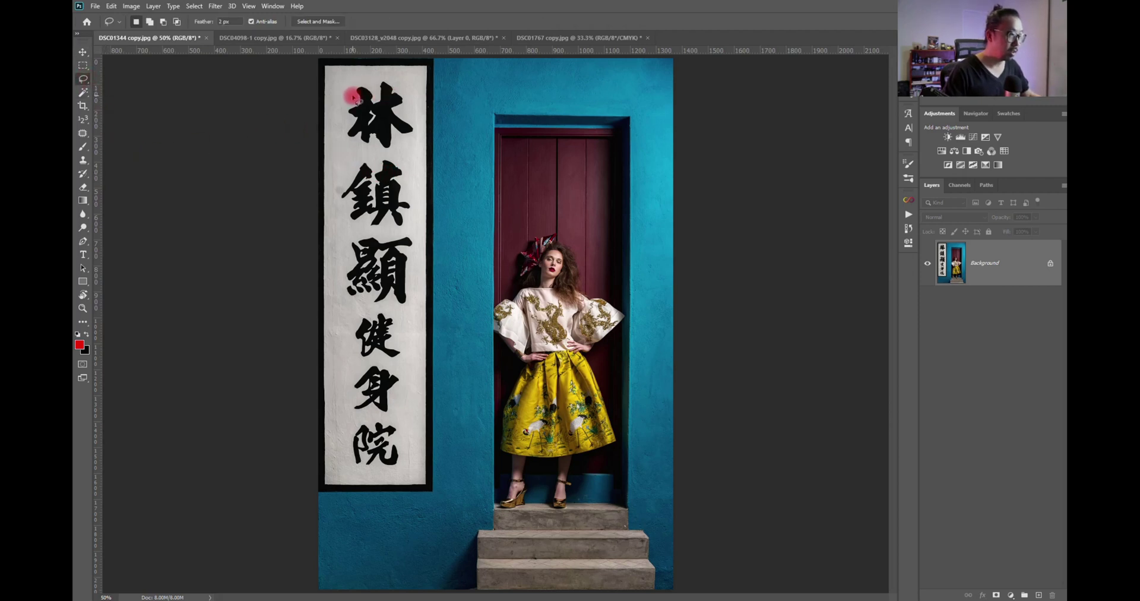
mouse_move(354, 96)
left_mouse_down()
mouse_move(401, 85)
mouse_move(421, 125)
mouse_move(393, 156)
mouse_move(408, 166)
mouse_move(415, 202)
mouse_move(398, 235)
mouse_move(415, 244)
mouse_move(407, 314)
mouse_move(389, 310)
mouse_move(403, 349)
mouse_move(386, 361)
mouse_move(403, 388)
mouse_move(389, 421)
mouse_move(402, 471)
mouse_move(390, 475)
mouse_move(349, 472)
mouse_move(344, 458)
mouse_move(348, 423)
mouse_move(364, 418)
mouse_move(348, 410)
mouse_move(348, 387)
mouse_move(364, 360)
mouse_move(349, 339)
mouse_move(364, 302)
mouse_move(348, 301)
mouse_move(338, 280)
mouse_move(350, 237)
mouse_move(337, 181)
mouse_move(358, 164)
mouse_move(340, 145)
mouse_move(352, 102)
left_mouse_up()
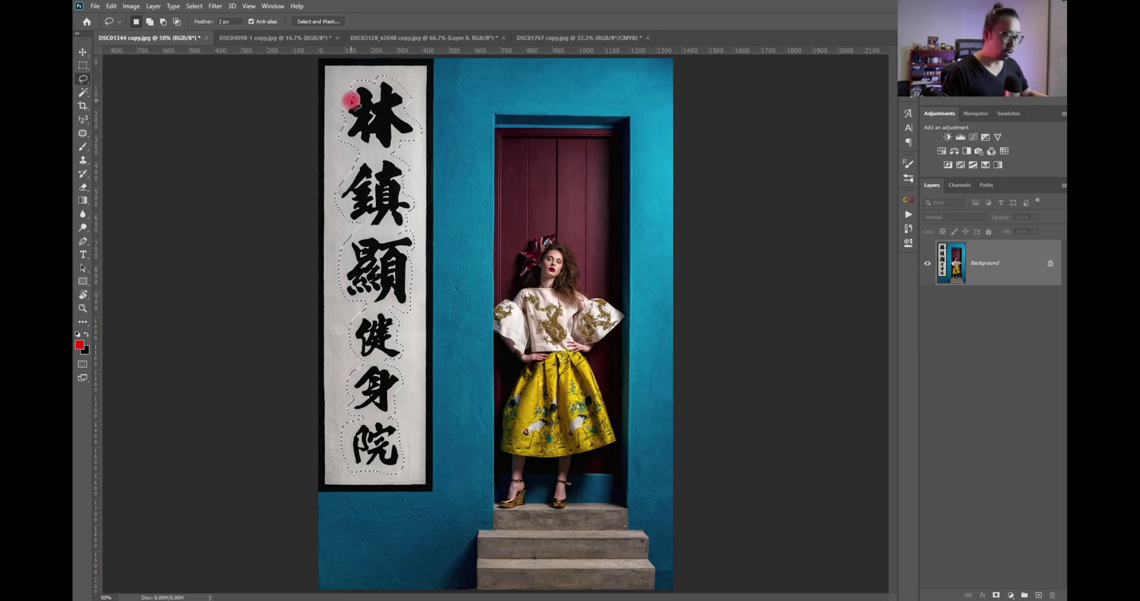
Step: Try filling the selected lettering with a Content-Aware fill in Normal mode at 100% opacity, and undo the fill
key("shift+BackSpace")
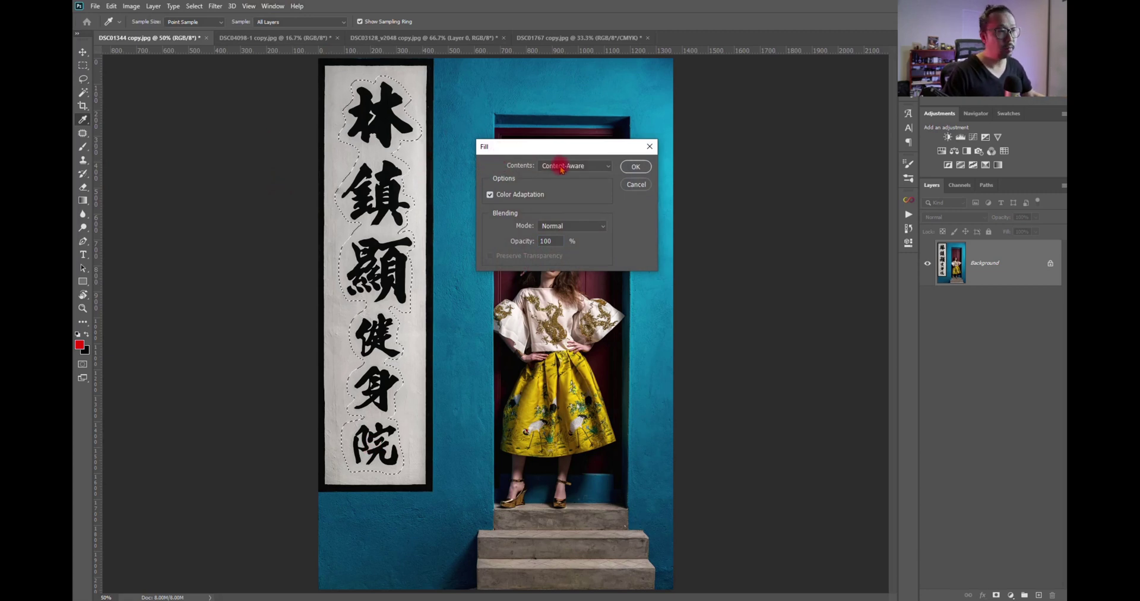
left_click(633, 170)
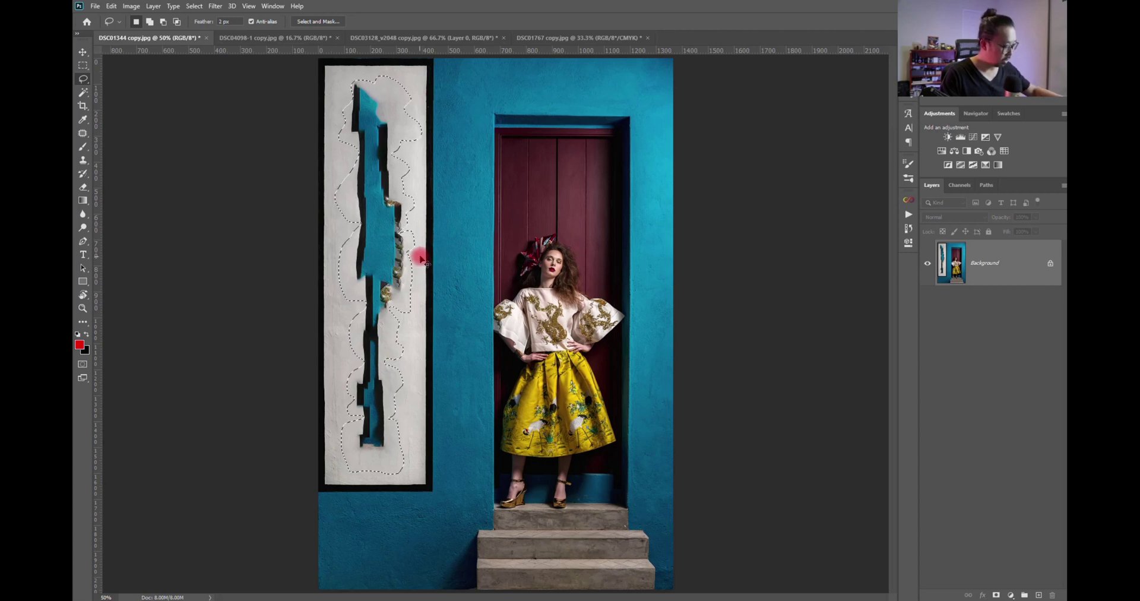
key("ctrl+z")
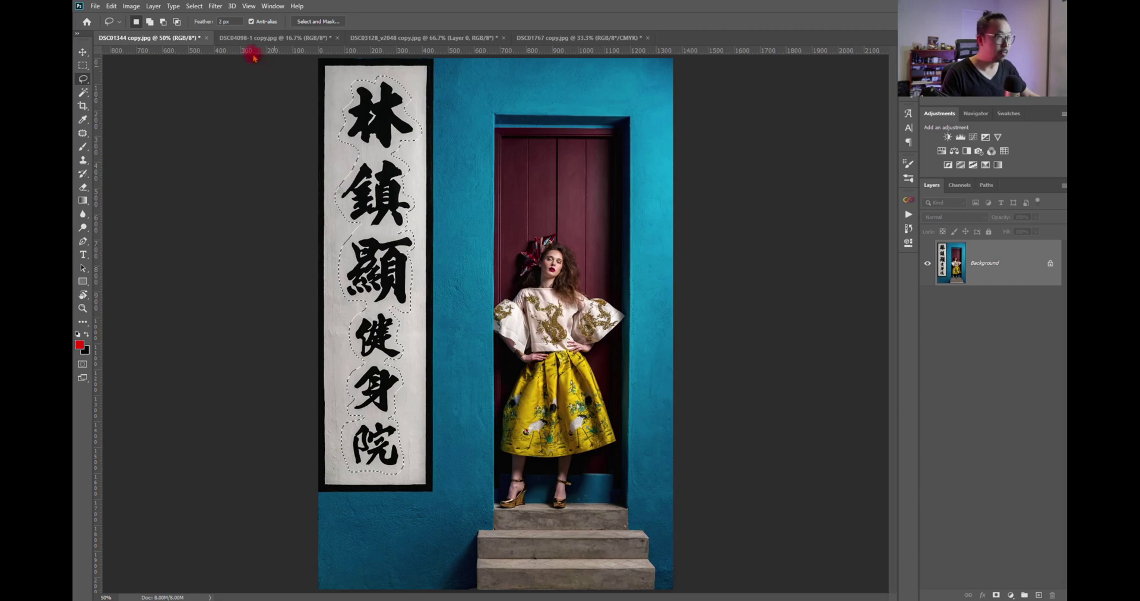
Step: Open the Content-Aware Fill workspace for the selected calligraphy and dismiss the sampling brush message
left_click(112, 6)
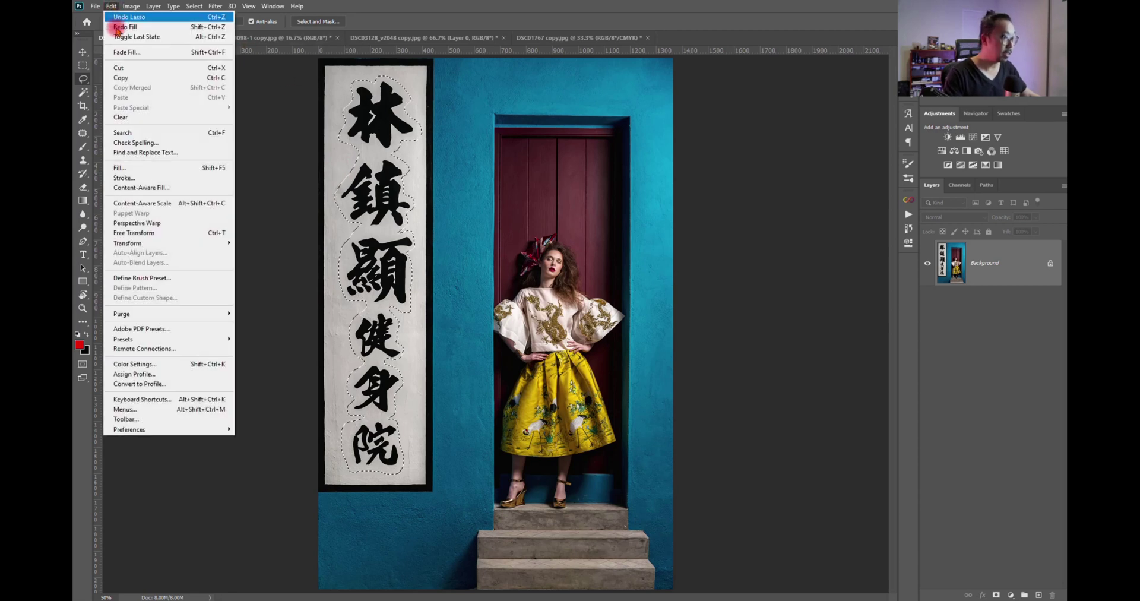
left_click(190, 189)
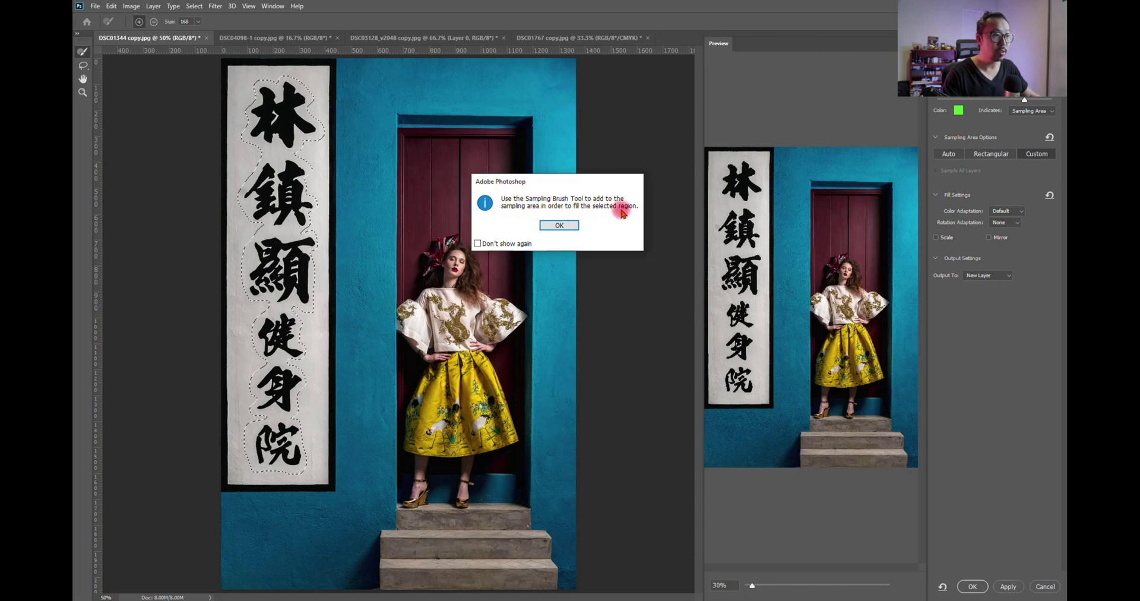
left_click(566, 226)
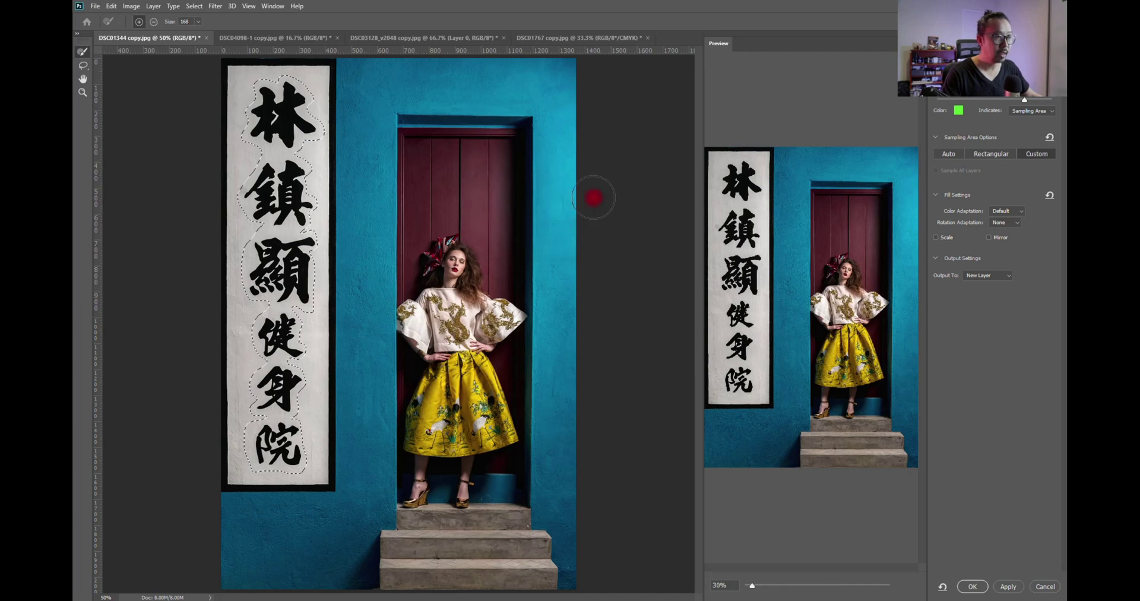
Step: Try sampling a small patch of the white banner beside the upper characters, and clear it
left_click(960, 113)
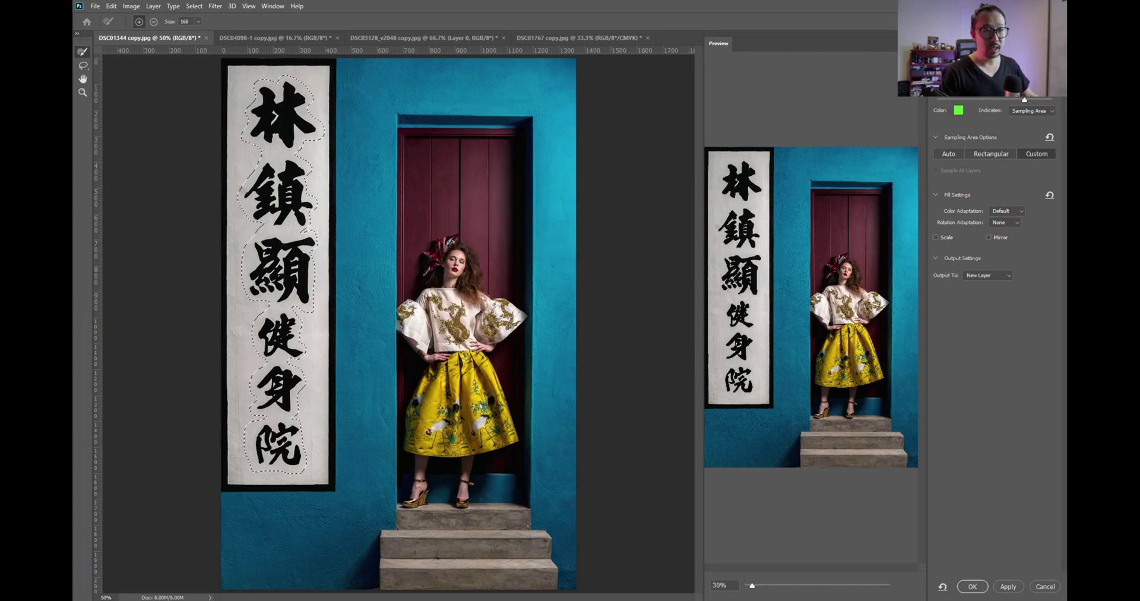
left_click(767, 77)
left_click(254, 173)
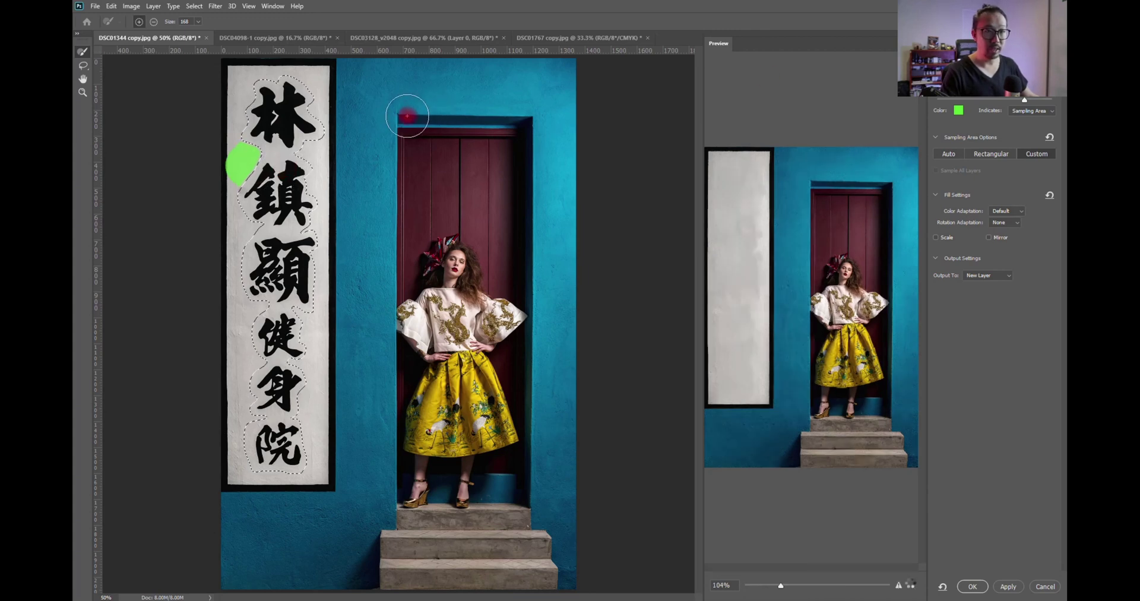
mouse_move(301, 143)
left_mouse_down()
mouse_move(238, 177)
mouse_move(253, 140)
mouse_move(255, 177)
left_mouse_up()
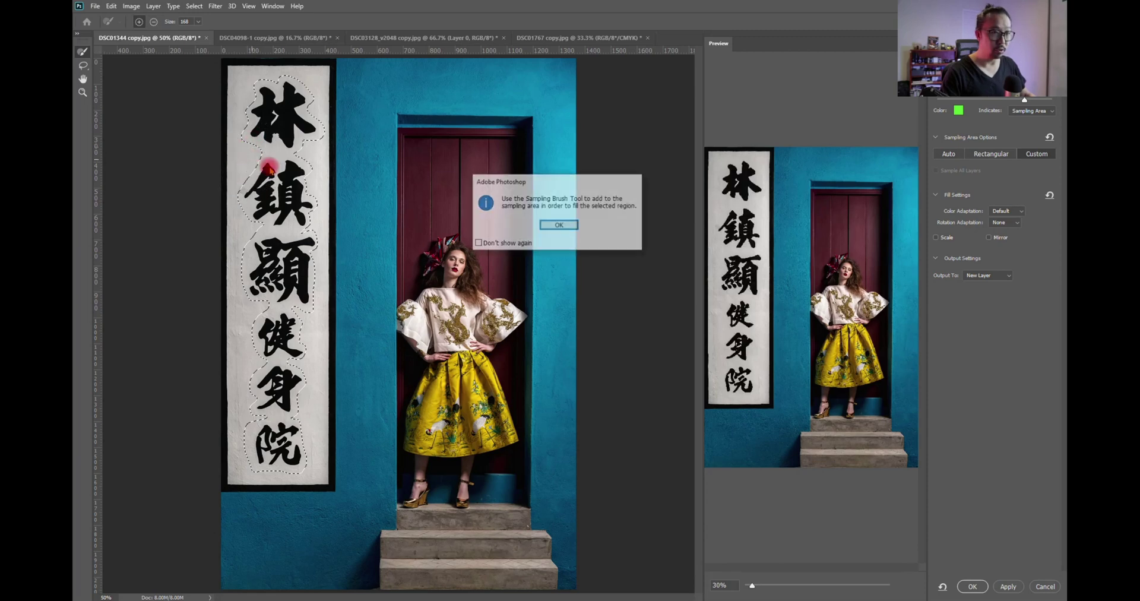
left_click(561, 225)
Step: Paint a custom sampling area on the white banner around the lettering, output the fill with Scale enabled to a new layer, and deselect
left_click(1028, 155)
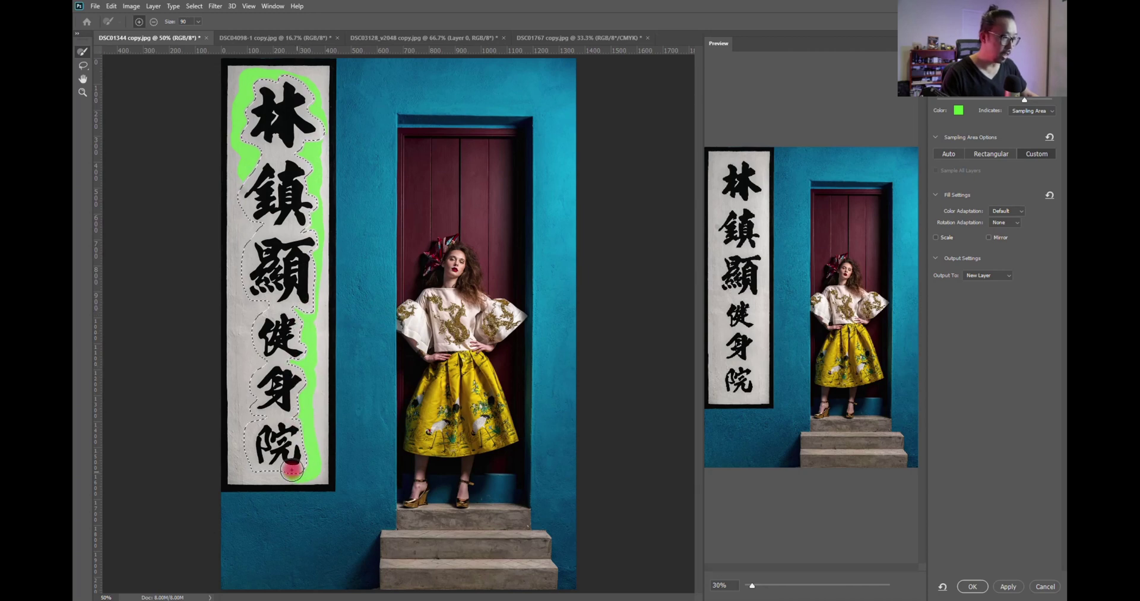
left_click_drag(243, 445, 260, 419)
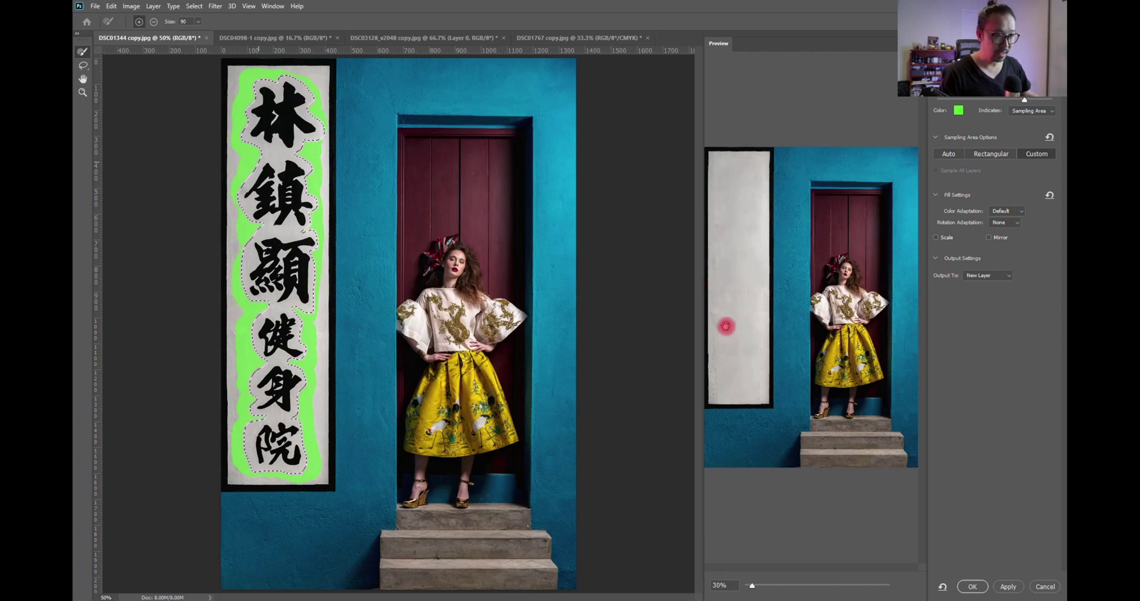
left_click_drag(703, 301, 563, 302)
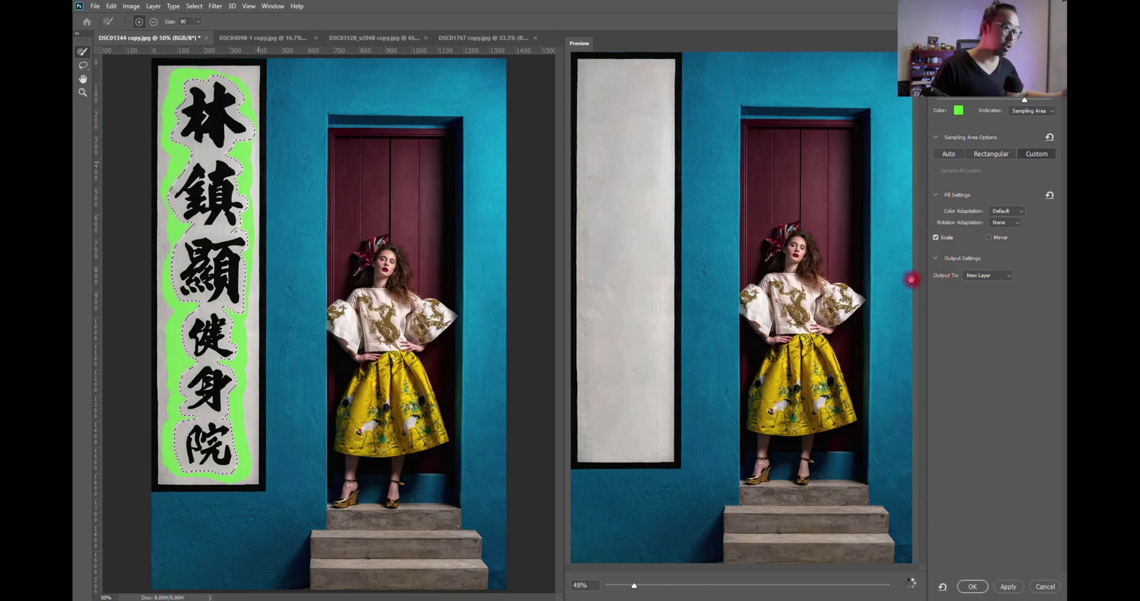
left_click(972, 588)
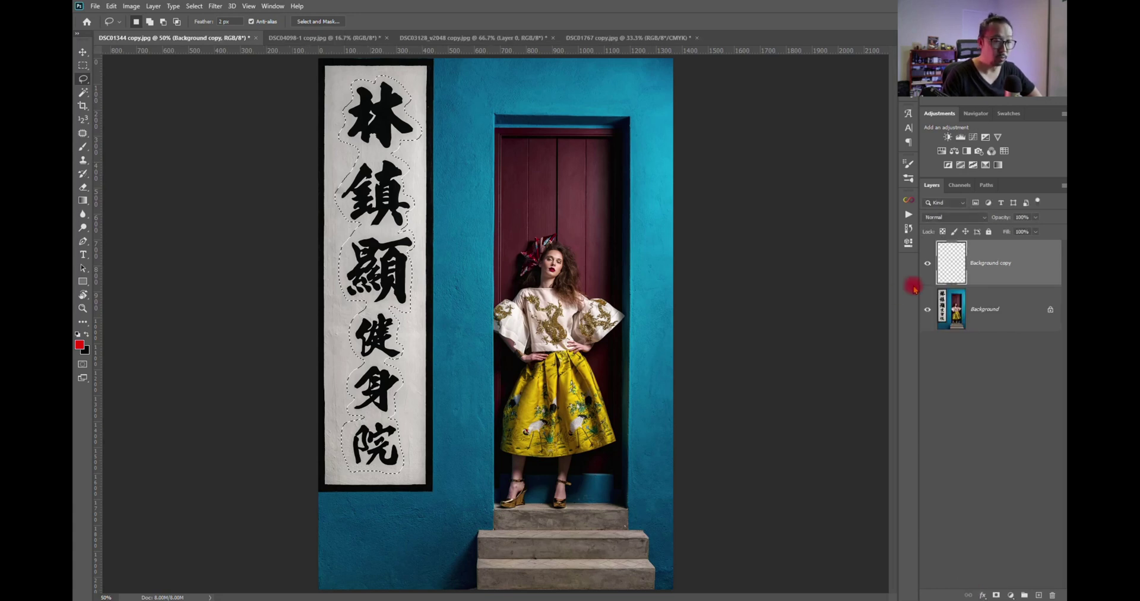
key("ctrl+d")
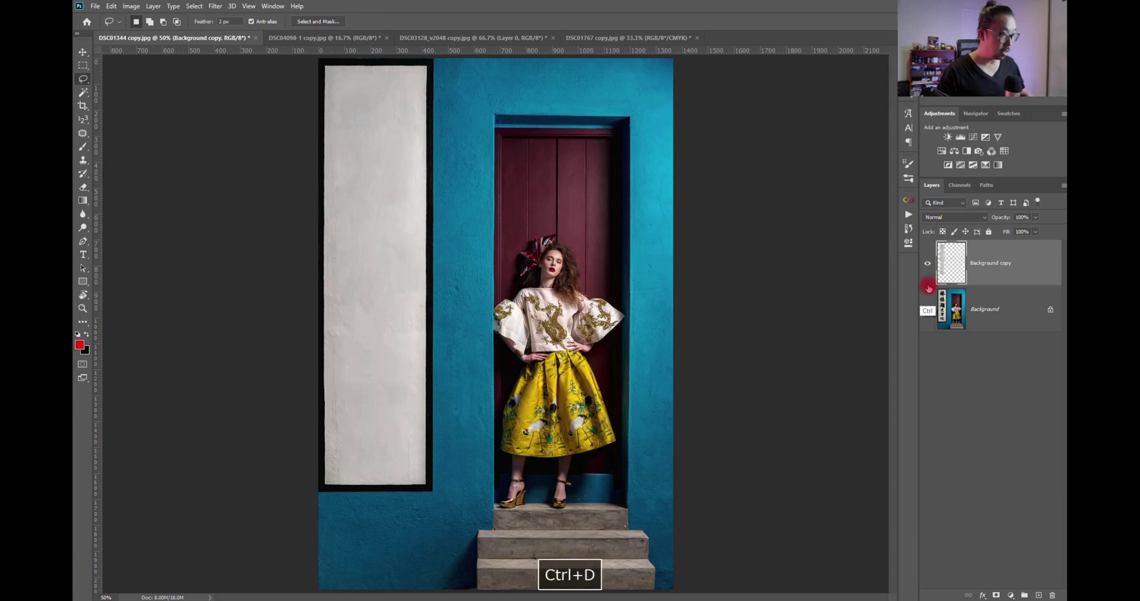
Step: Toggle the Background copy fill layer off and on to compare the banner before and after the fill
left_click(928, 265)
left_click(928, 265)
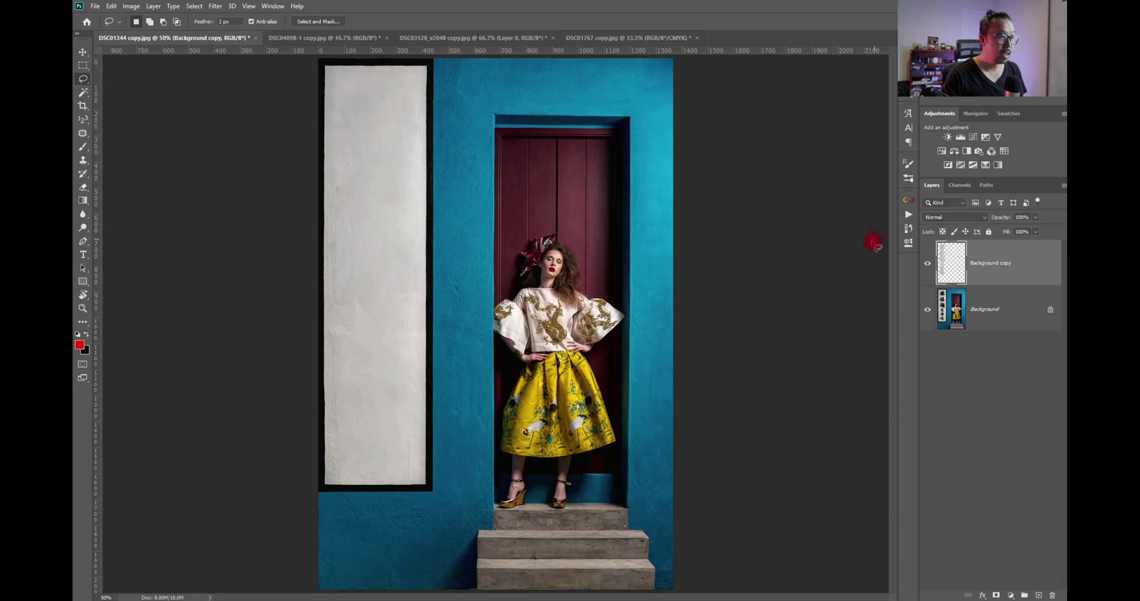
left_click(929, 266)
left_click(927, 267)
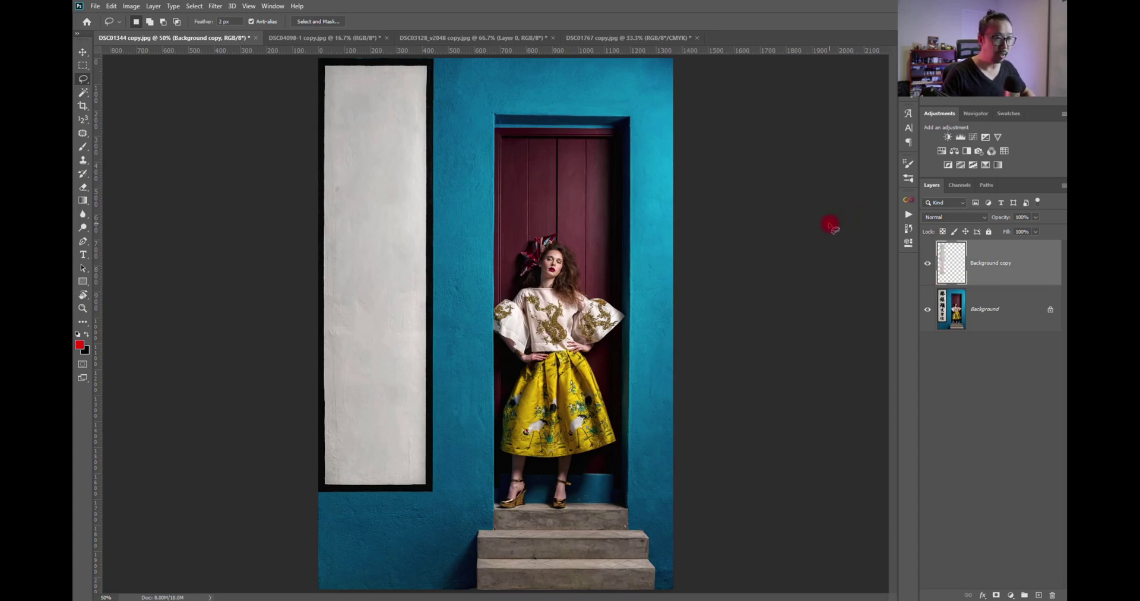
Step: In DSC04098-1 copy.jpg, duplicate the Background layer and lasso the walking man together with his shadow
left_click(360, 39)
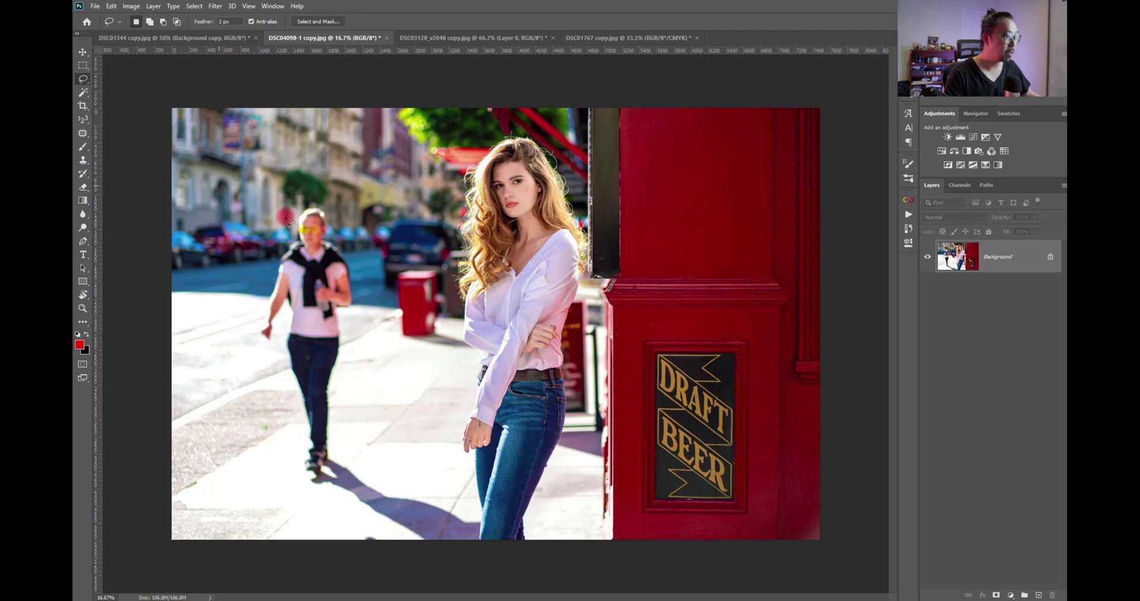
left_click_drag(960, 256, 1039, 594)
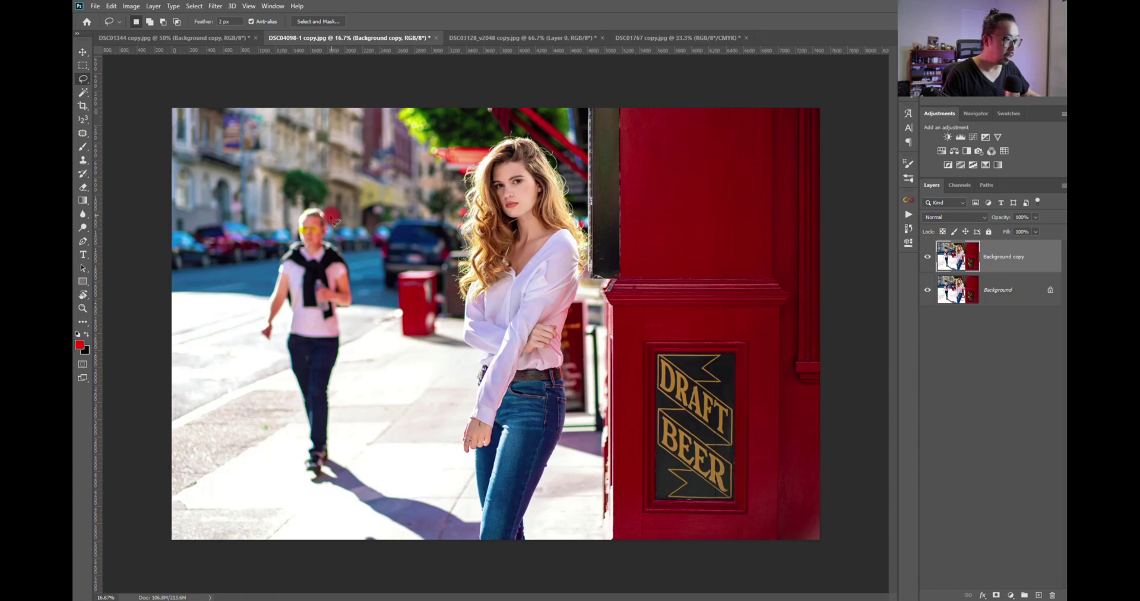
mouse_move(331, 215)
left_mouse_down()
mouse_move(358, 274)
mouse_move(361, 308)
mouse_move(345, 319)
mouse_move(338, 453)
mouse_move(477, 514)
mouse_move(484, 549)
left_mouse_up()
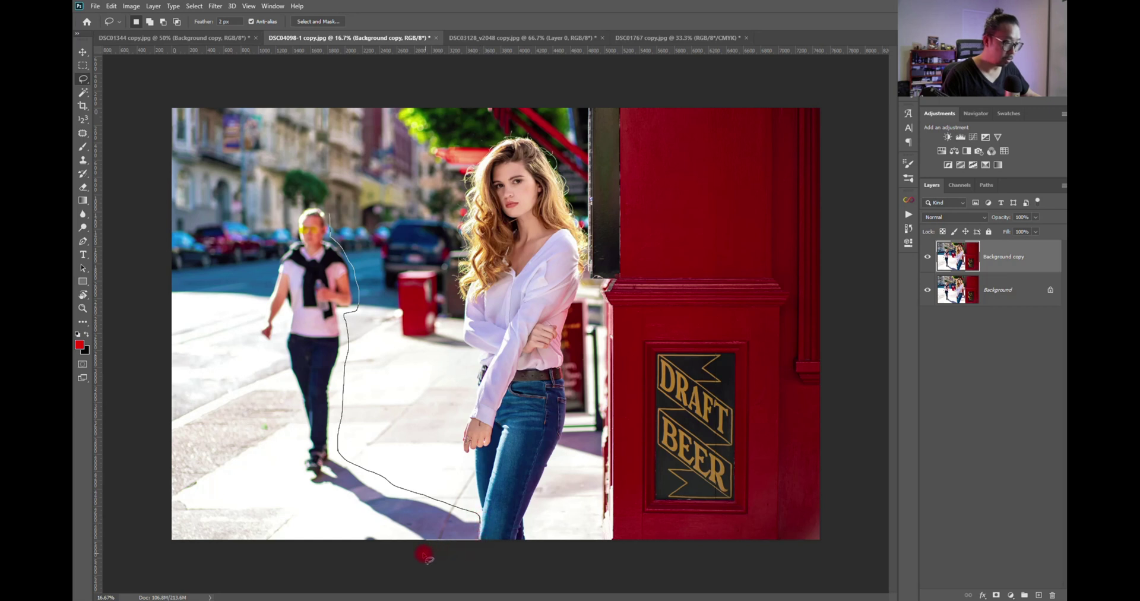
mouse_move(414, 550)
left_mouse_down()
mouse_move(304, 487)
mouse_move(285, 333)
mouse_move(260, 348)
mouse_move(256, 336)
mouse_move(273, 253)
mouse_move(288, 246)
mouse_move(298, 211)
mouse_move(334, 215)
left_mouse_up()
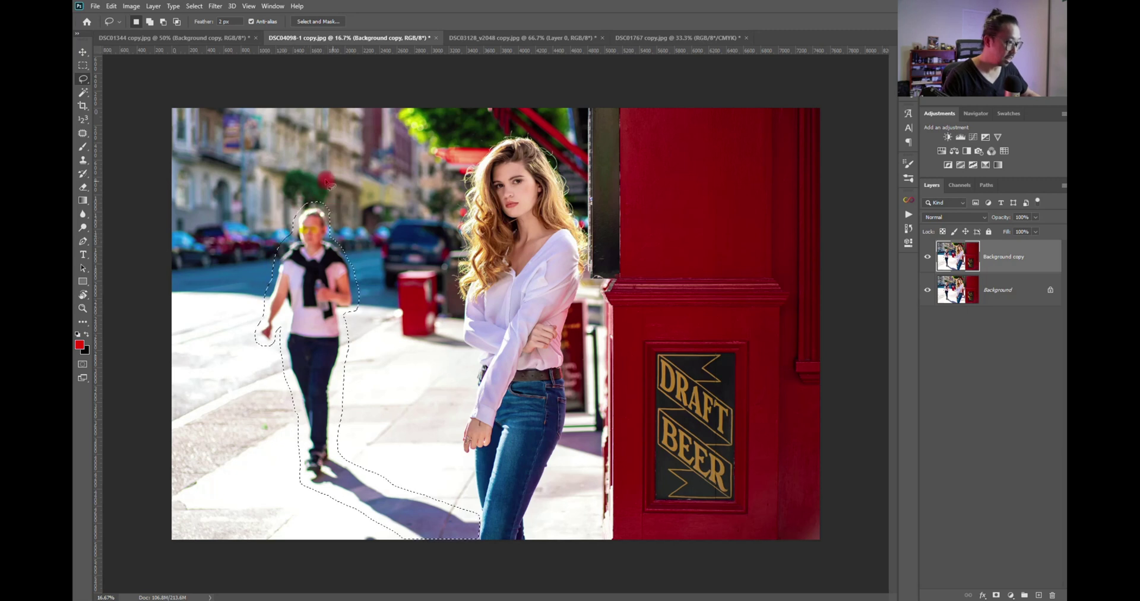
key("alt")
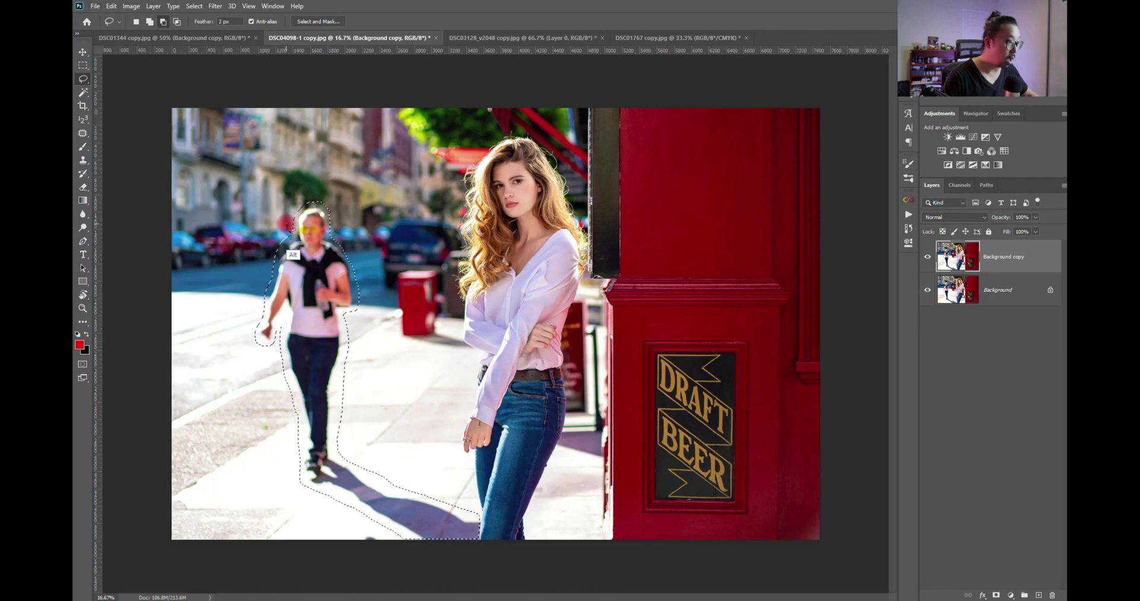
key("alt")
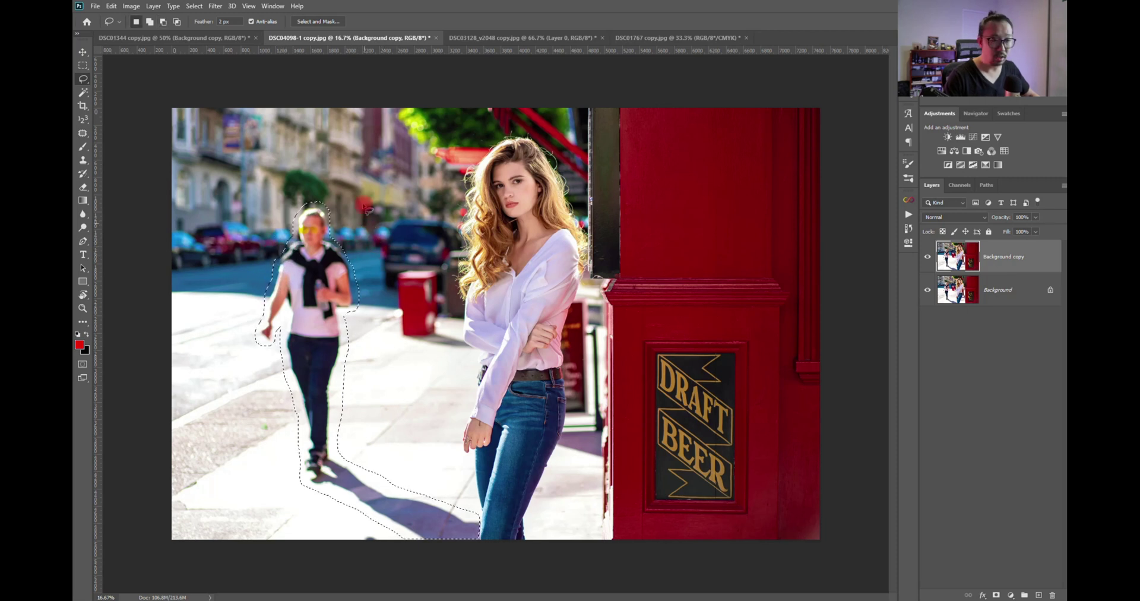
Step: Paint a Content-Aware Fill sampling area around the walking man and his shadow, and reduce the sampling brush size to 100
left_click(111, 6)
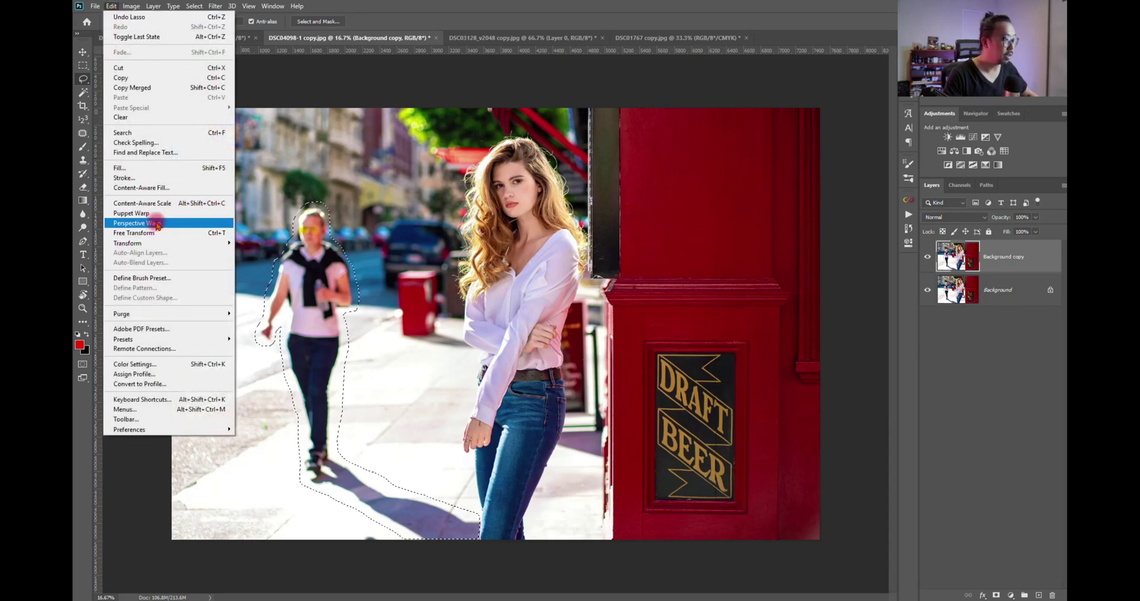
left_click(164, 189)
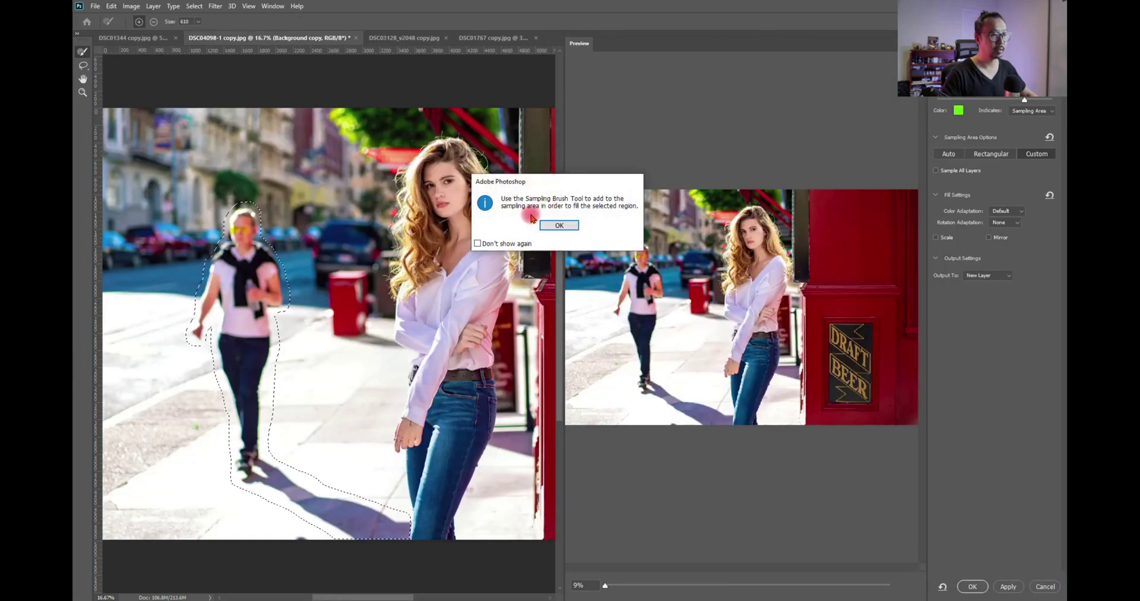
left_click(559, 225)
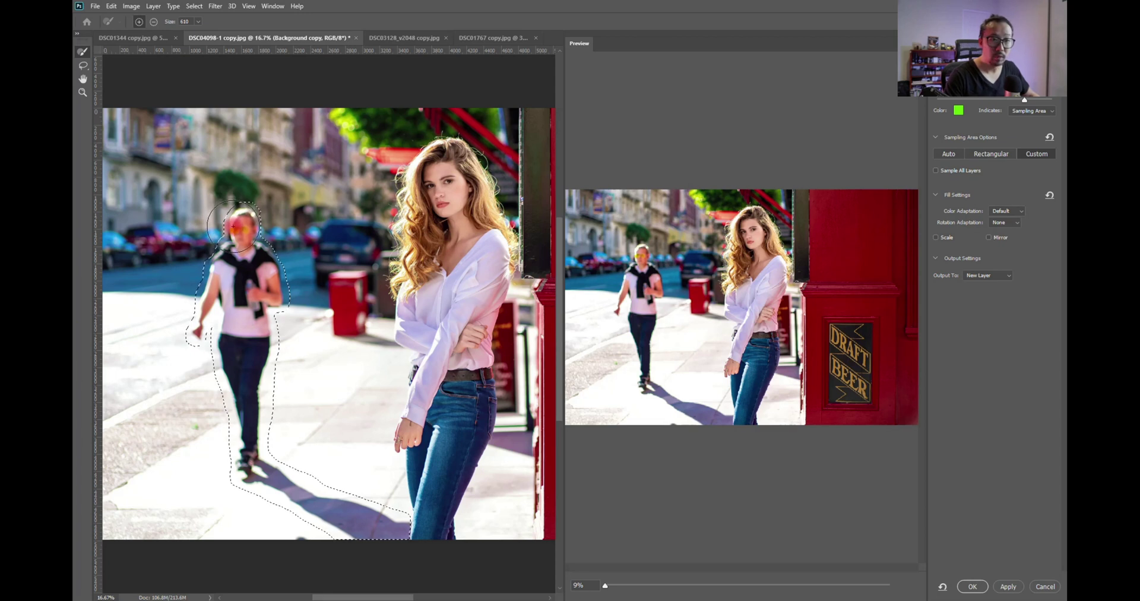
key("bracketleft")
key("bracketleft")
key("bracketleft")
key("bracketleft")
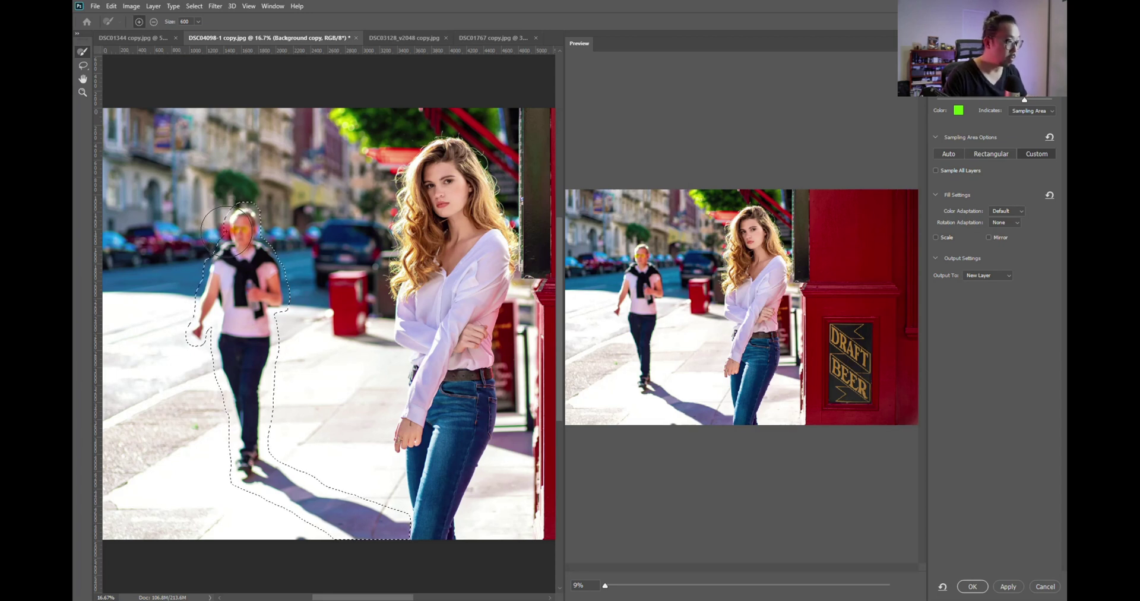
key("bracketleft")
key("bracketleft")
mouse_move(218, 234)
left_mouse_down()
mouse_move(189, 301)
mouse_move(190, 279)
mouse_move(165, 296)
mouse_move(194, 298)
mouse_move(164, 322)
mouse_move(189, 323)
mouse_move(196, 365)
left_mouse_up()
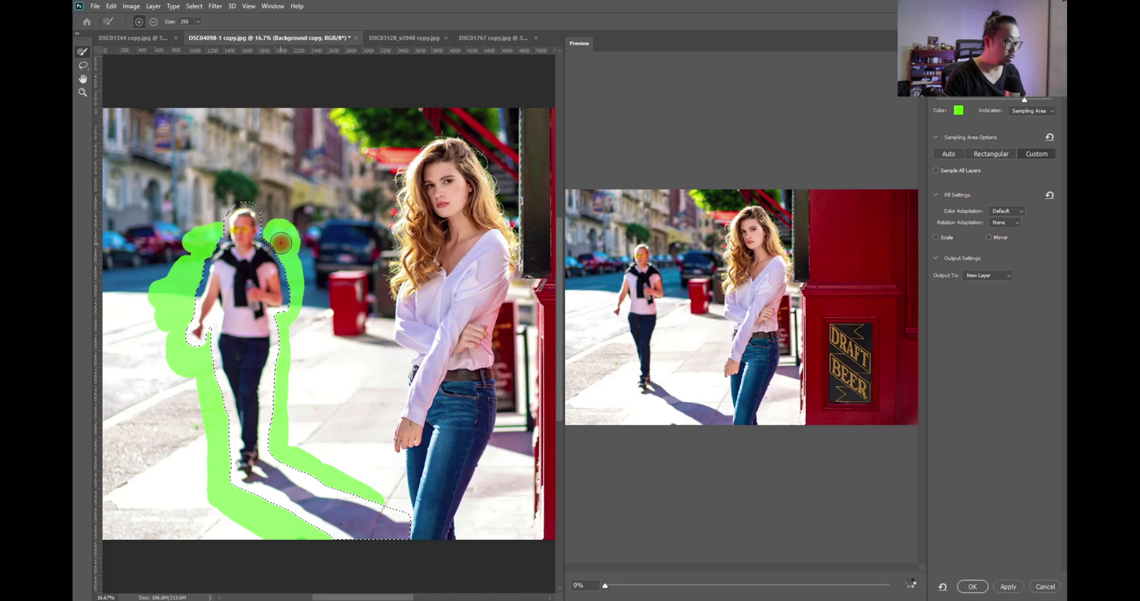
mouse_move(281, 242)
left_mouse_down()
mouse_move(262, 202)
mouse_move(257, 210)
left_mouse_up()
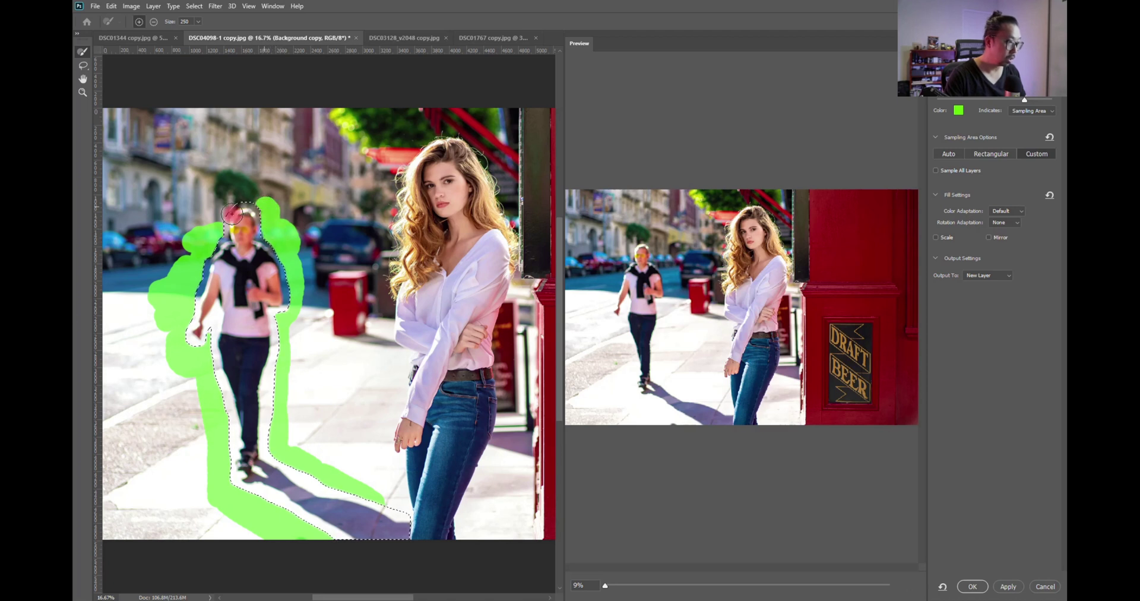
mouse_move(218, 218)
left_mouse_down()
mouse_move(198, 200)
mouse_move(220, 212)
left_mouse_up()
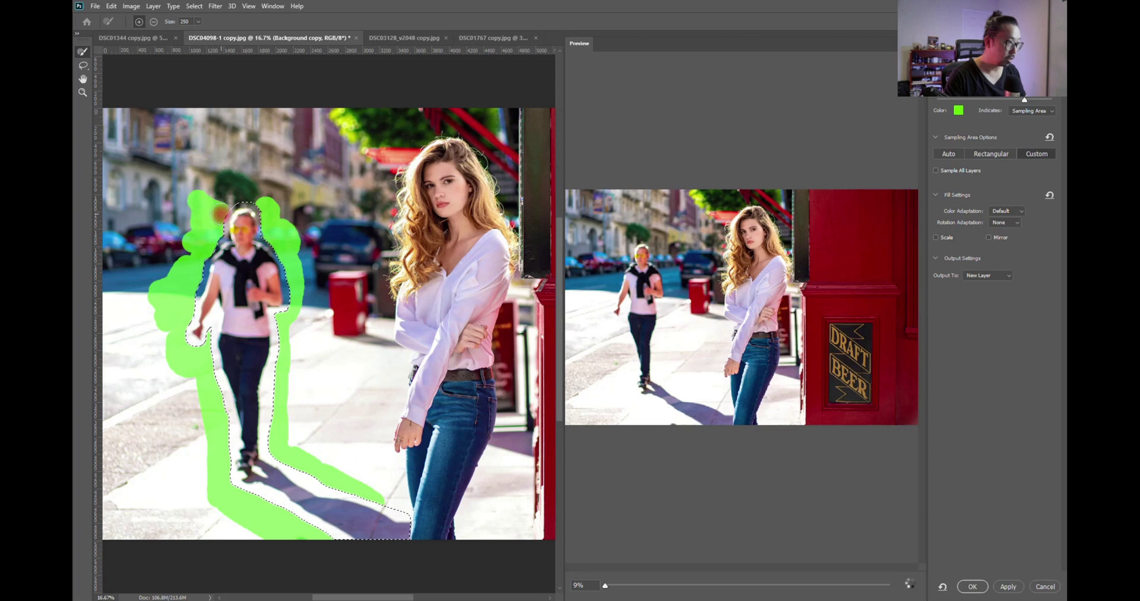
key("bracketleft")
key("bracketleft")
key("bracketleft")
key("bracketleft")
key("bracketleft")
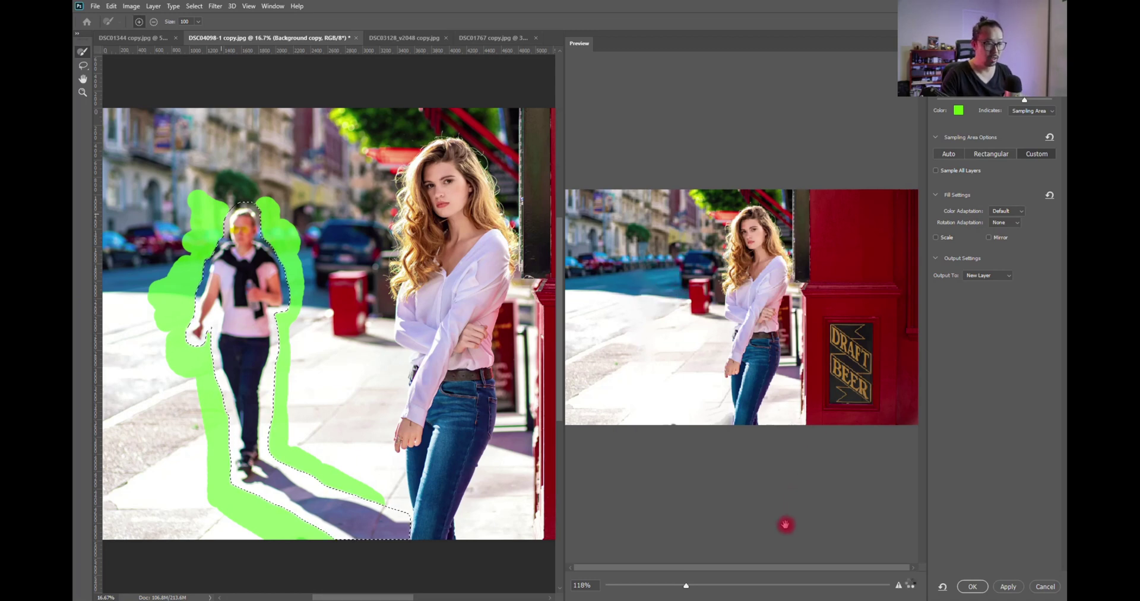
Step: Inspect the filled street area in the preview and enable Scale in the fill settings
left_click_drag(695, 587, 639, 587)
left_click_drag(659, 303, 824, 319)
left_click(637, 587)
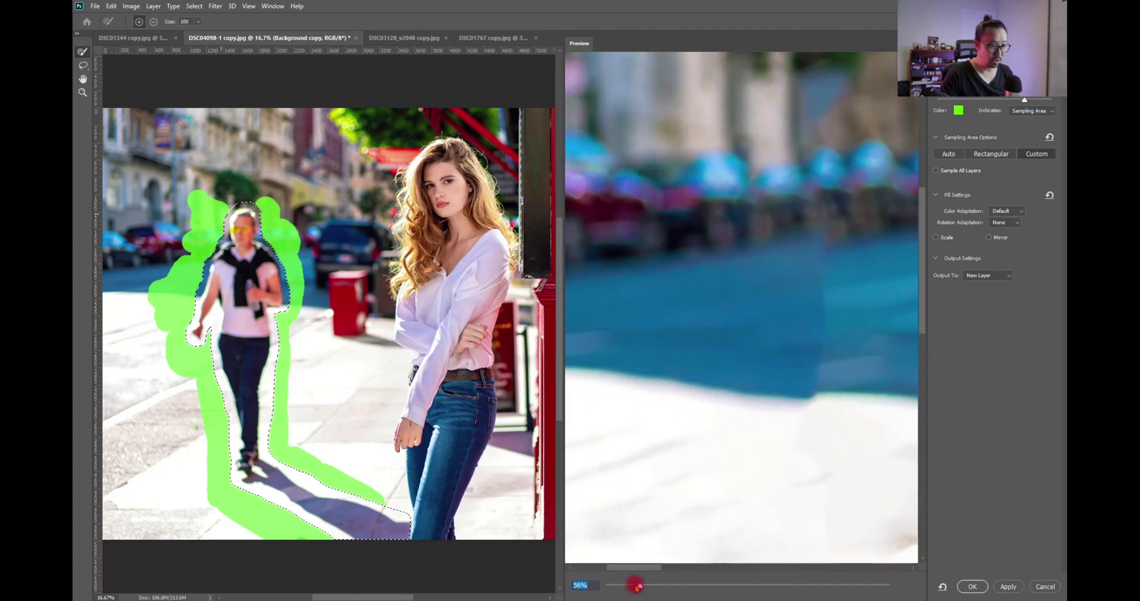
left_click_drag(640, 587, 616, 586)
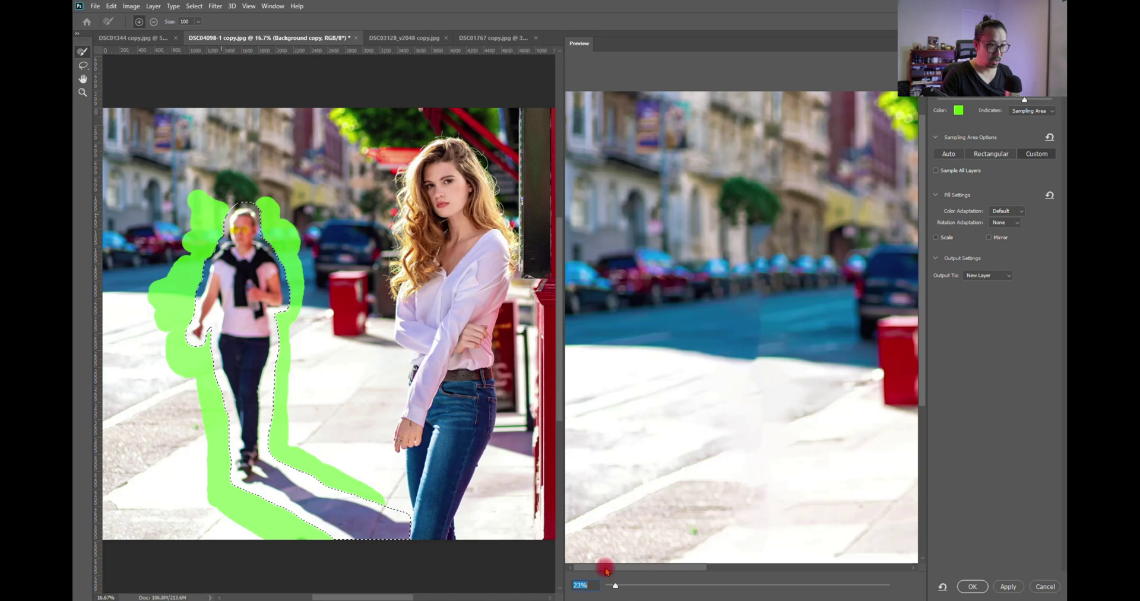
left_click(936, 239)
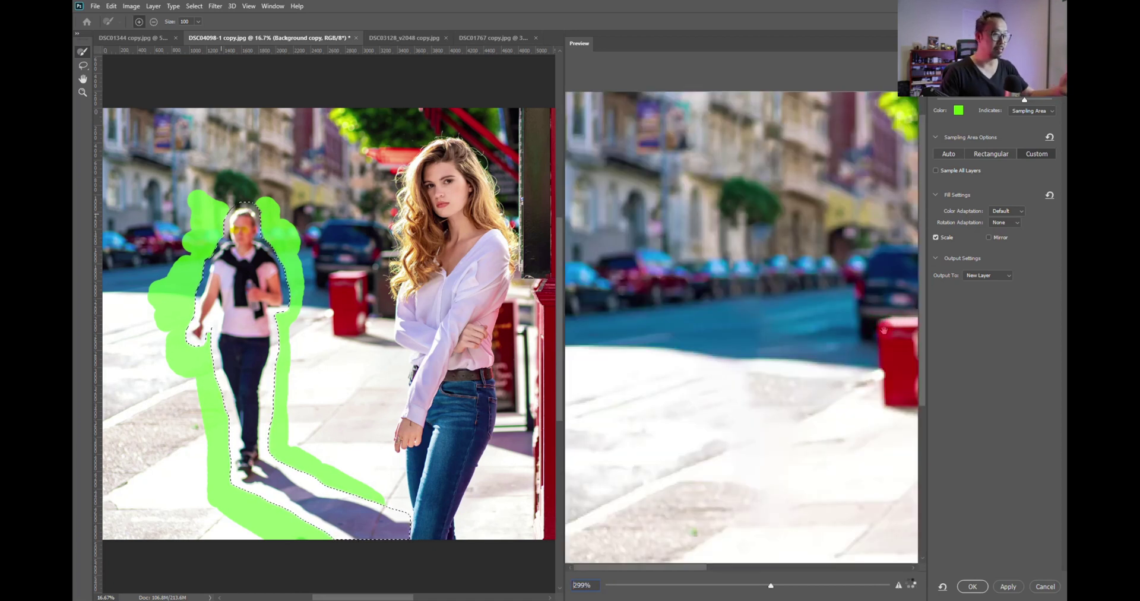
Step: Apply the Content-Aware Fill to a new layer and toggle that layer to compare the street with and without the walking man
left_click(971, 587)
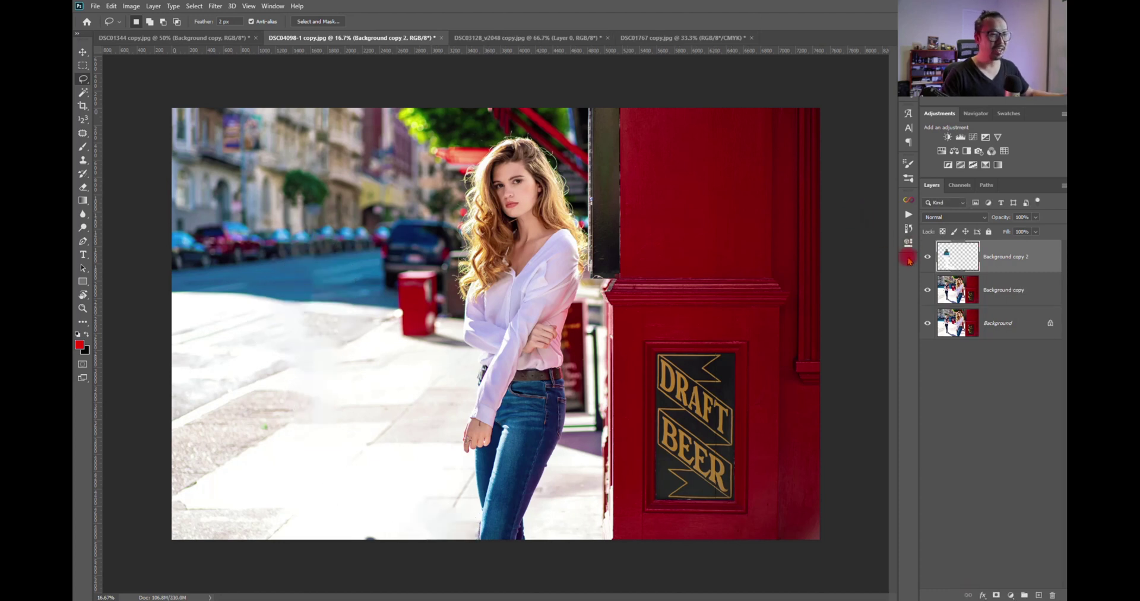
left_click(928, 257)
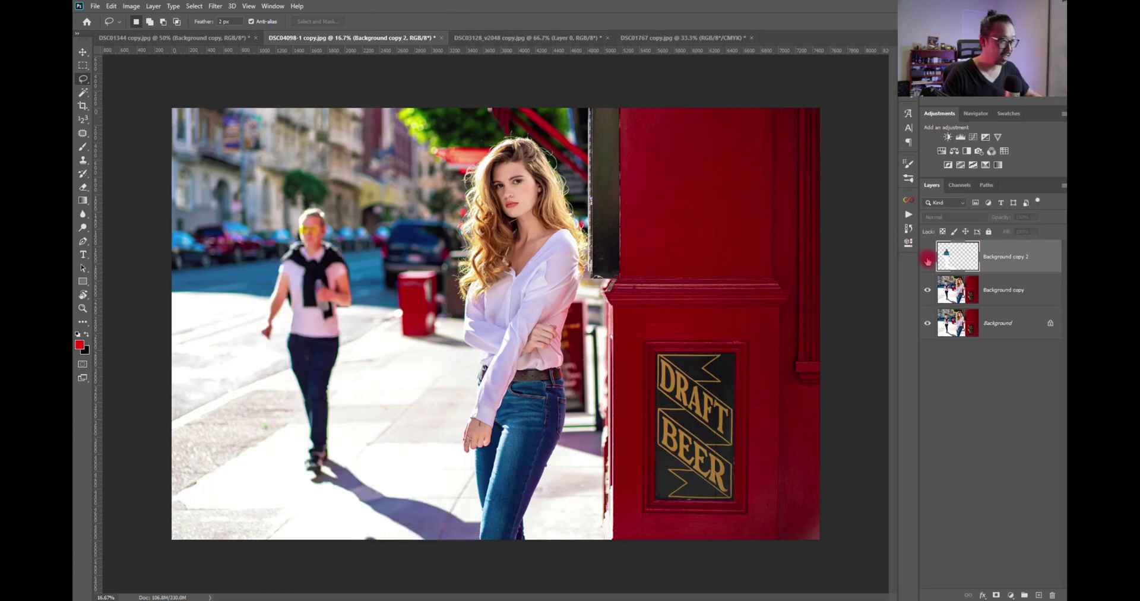
left_click(928, 257)
left_click(928, 259)
left_click(927, 258)
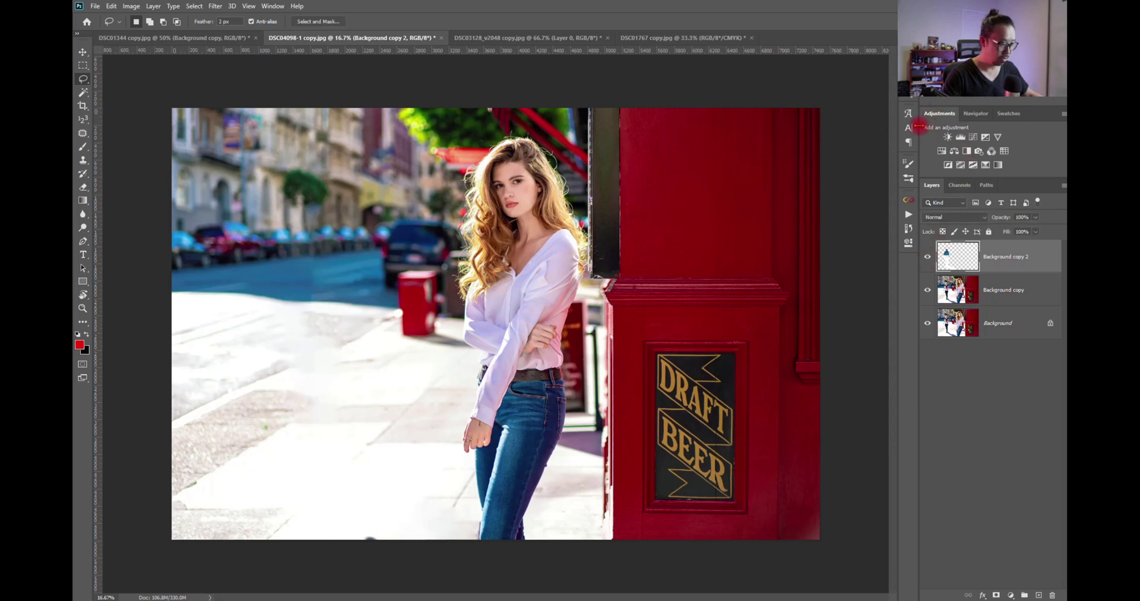
Step: Stamp all visible layers into a new merged layer above Background copy 2
key("ctrl+minus")
key("ctrl+equal")
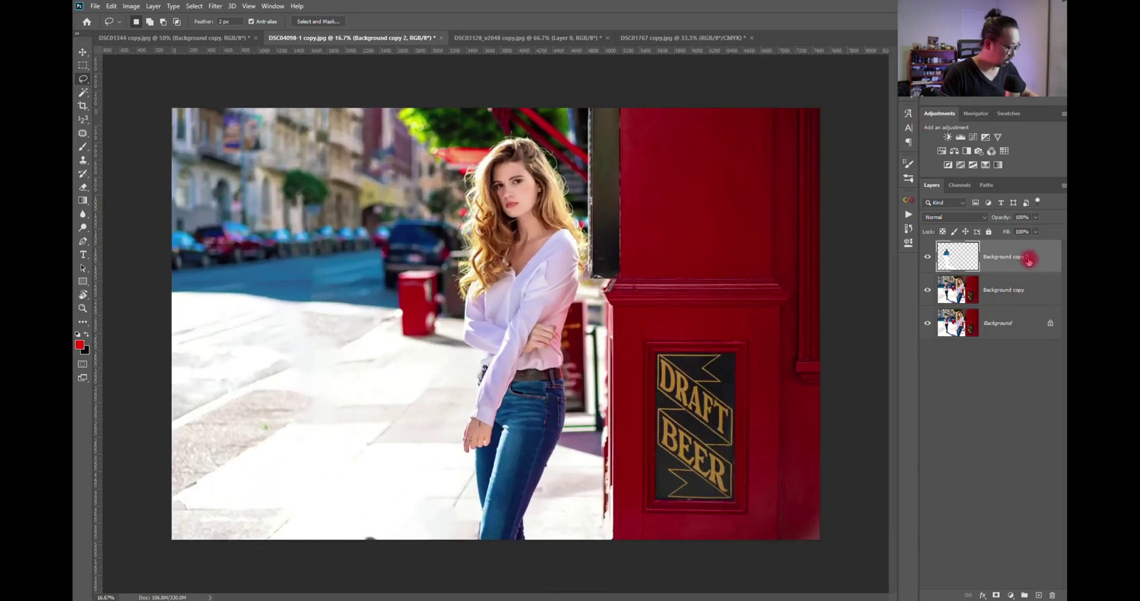
key("ctrl+alt+shift")
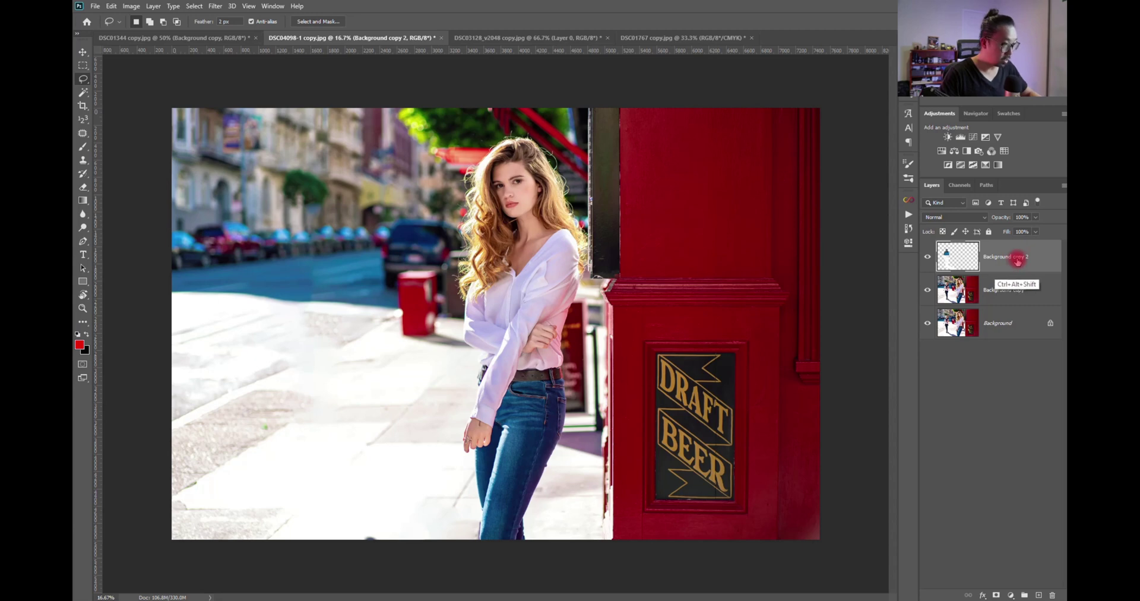
key("ctrl+alt+shift+e")
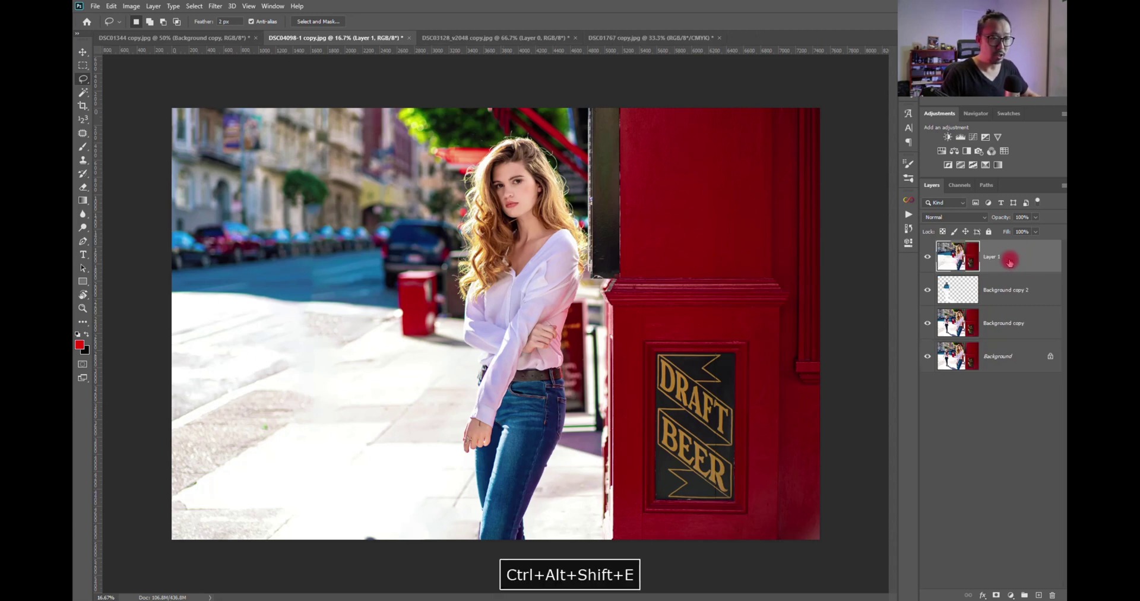
Step: Use the Patch tool on the merged layer to blend the visible fill seam in the shaded blue road
key("ctrl+equal")
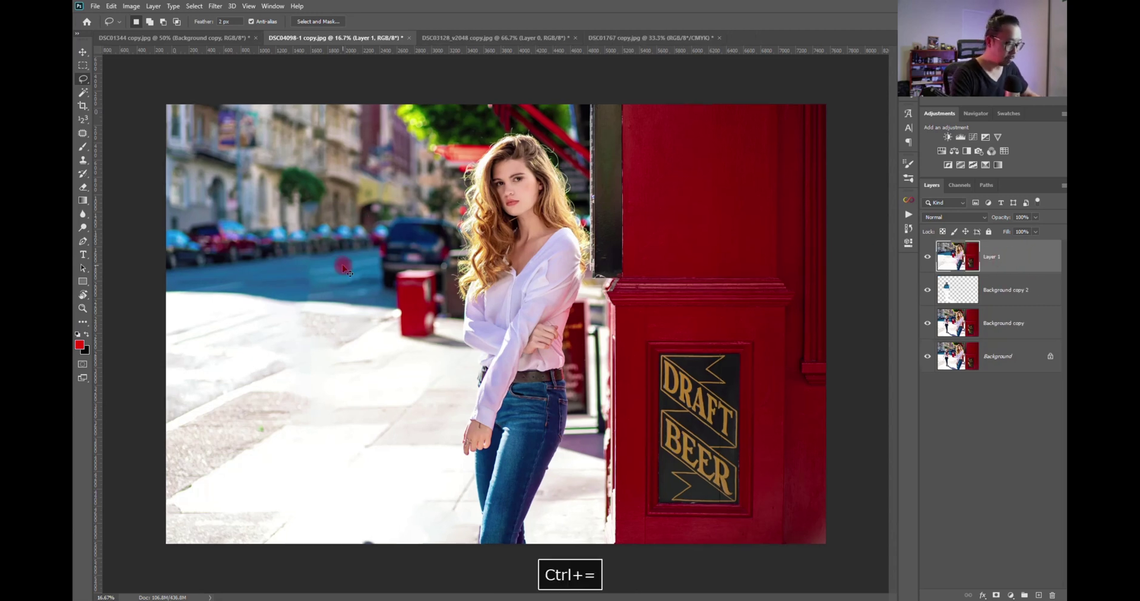
key("space")
left_click_drag(312, 255, 570, 254)
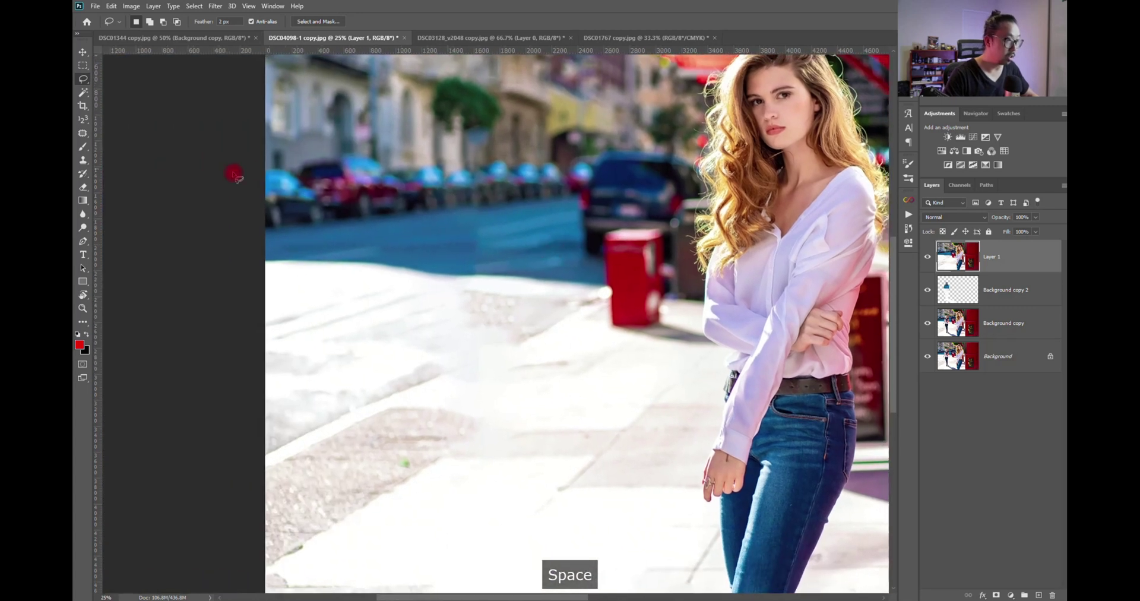
left_click(88, 134)
left_click(485, 241)
mouse_move(487, 220)
left_mouse_down()
mouse_move(467, 231)
mouse_move(465, 268)
mouse_move(479, 276)
mouse_move(492, 238)
mouse_move(492, 263)
mouse_move(467, 265)
mouse_move(468, 276)
mouse_move(525, 262)
mouse_move(475, 213)
mouse_move(459, 220)
mouse_move(467, 265)
mouse_move(501, 264)
mouse_move(497, 231)
mouse_move(492, 246)
mouse_move(540, 250)
mouse_move(474, 225)
mouse_move(440, 227)
mouse_move(443, 255)
mouse_move(488, 260)
left_mouse_up()
left_click_drag(475, 244, 525, 243)
mouse_move(438, 246)
left_mouse_down()
mouse_move(397, 238)
mouse_move(399, 256)
mouse_move(434, 259)
mouse_move(504, 233)
mouse_move(493, 249)
mouse_move(552, 248)
left_mouse_up()
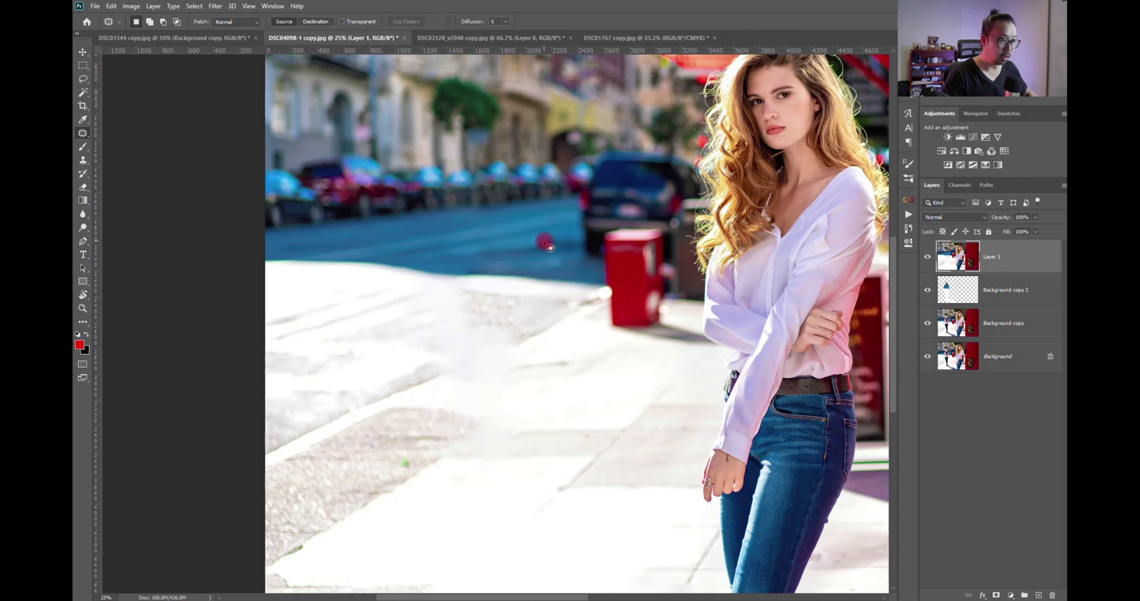
Step: Patch the remaining seam on the sunlit pavement and review the whole photo
mouse_move(588, 319)
left_mouse_down()
mouse_move(551, 339)
mouse_move(475, 348)
mouse_move(445, 362)
mouse_move(450, 382)
mouse_move(508, 361)
mouse_move(374, 410)
mouse_move(496, 387)
mouse_move(496, 358)
left_mouse_up()
key("ctrl+minus")
key("ctrl+minus")
key("ctrl+minus")
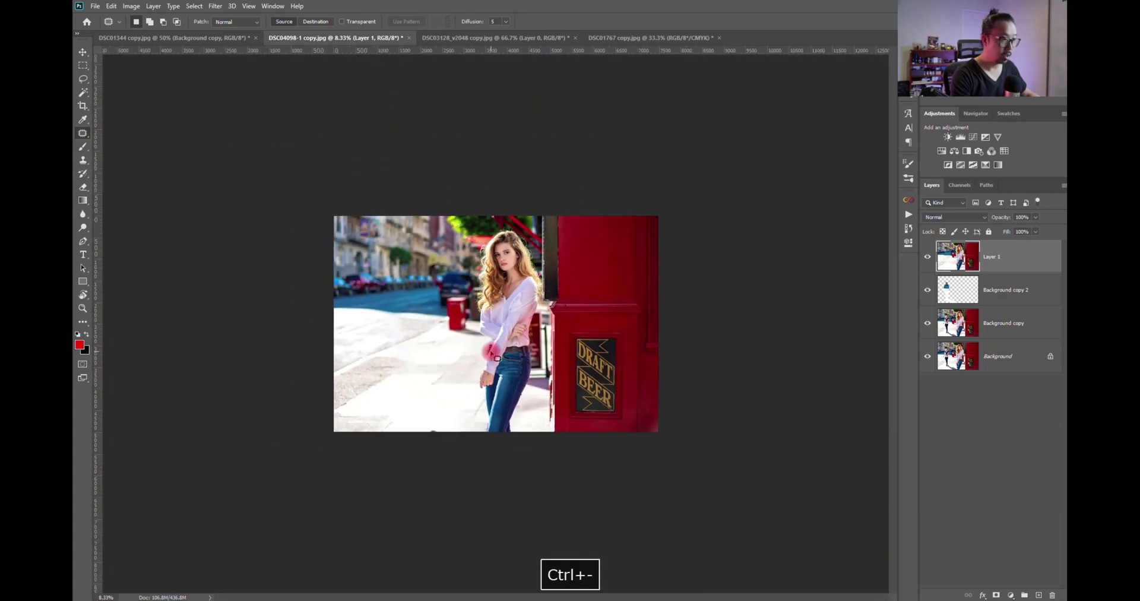
left_click(797, 383)
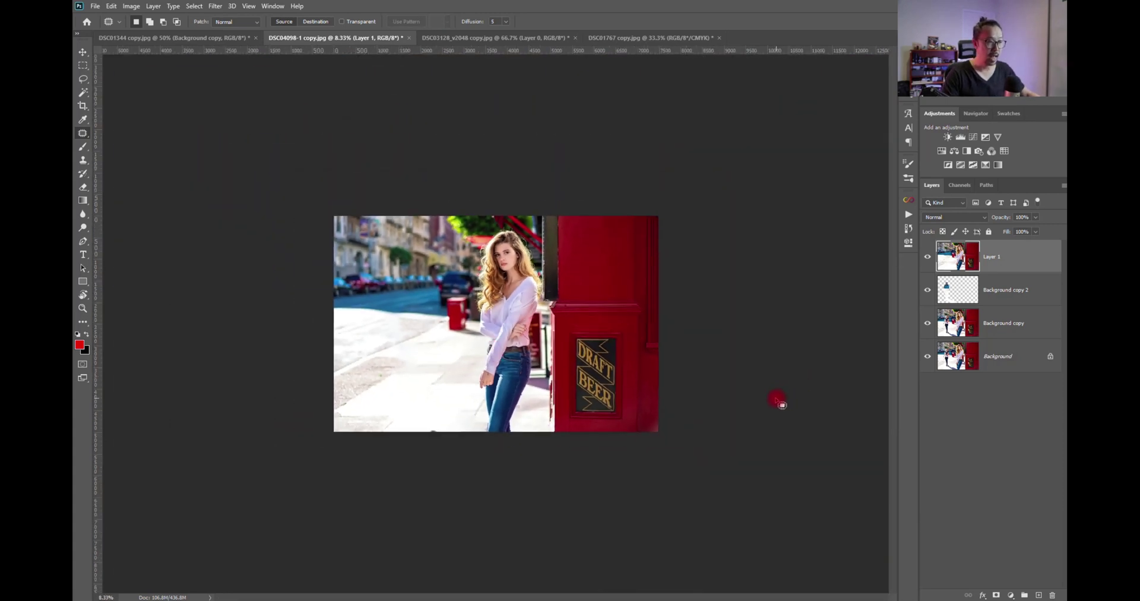
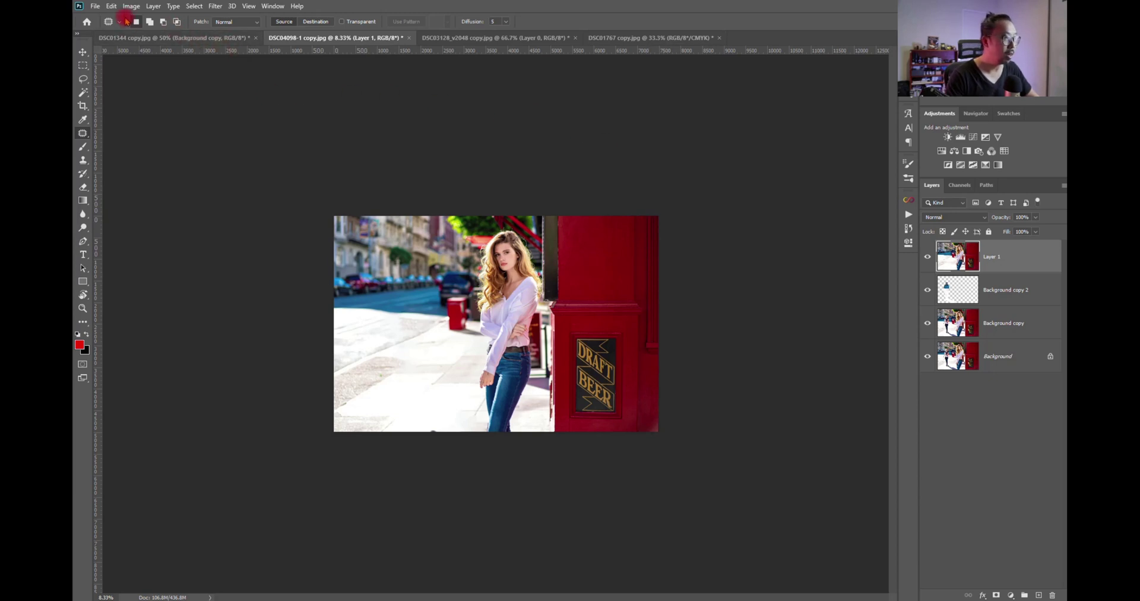
Step: Select the Move tool and switch to the DSC03128_v2048 copy.jpg document
left_click(111, 7)
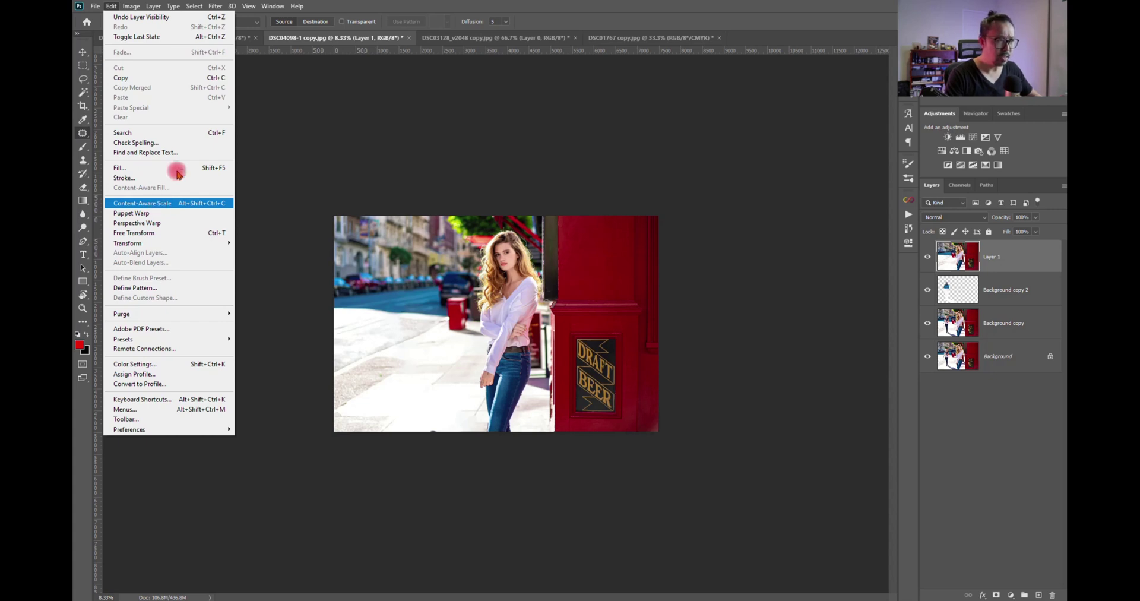
left_click(300, 100)
left_click(83, 53)
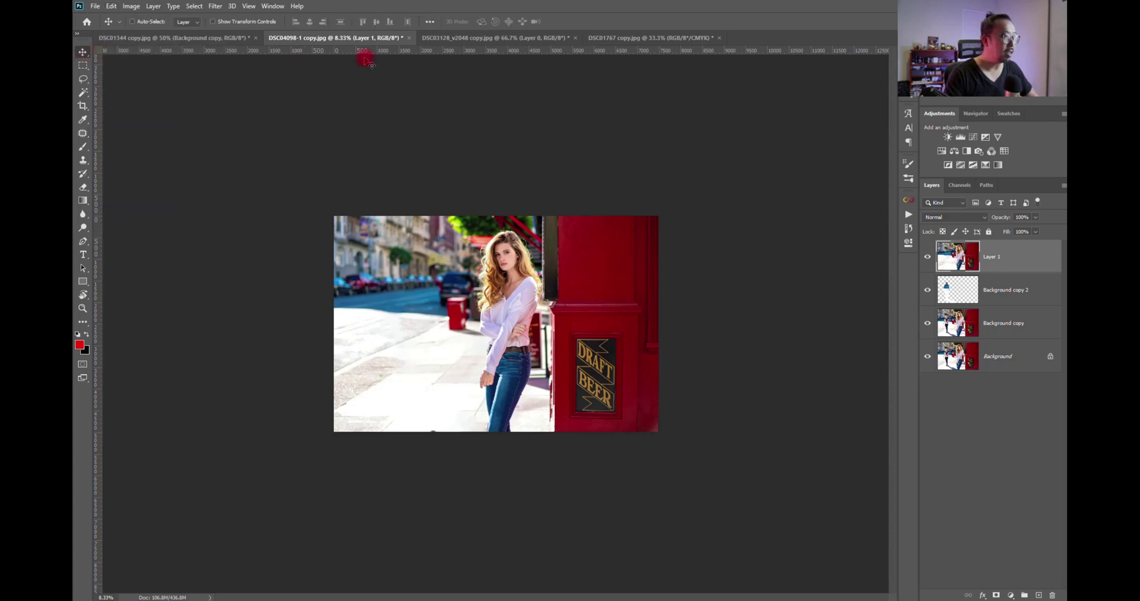
left_click(493, 40)
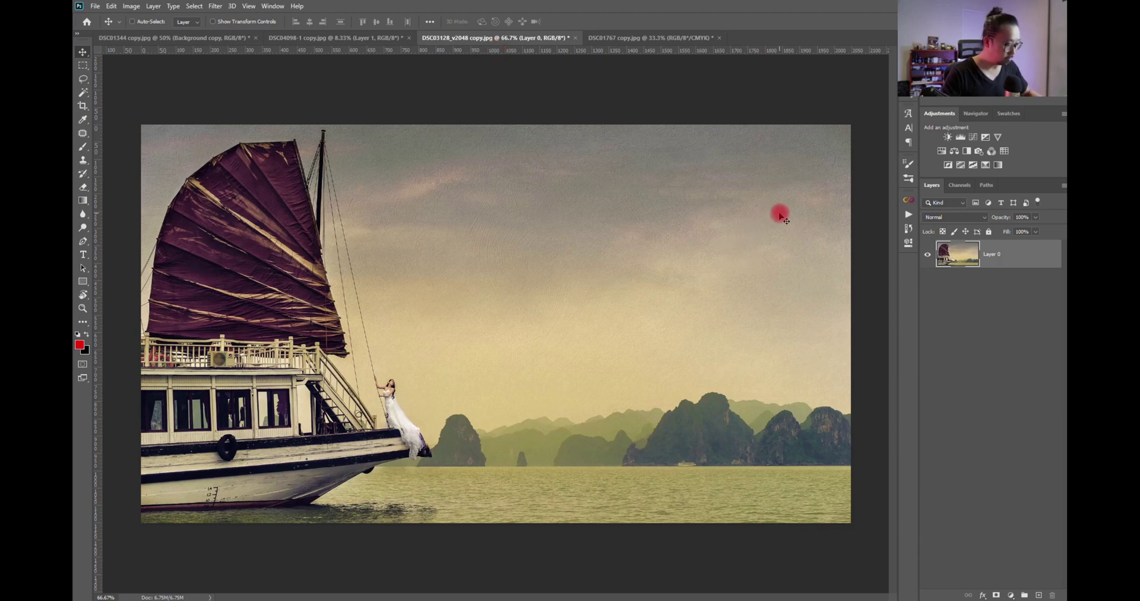
Step: Check the boat photo's pixel dimensions in Image Size
double_click(959, 261)
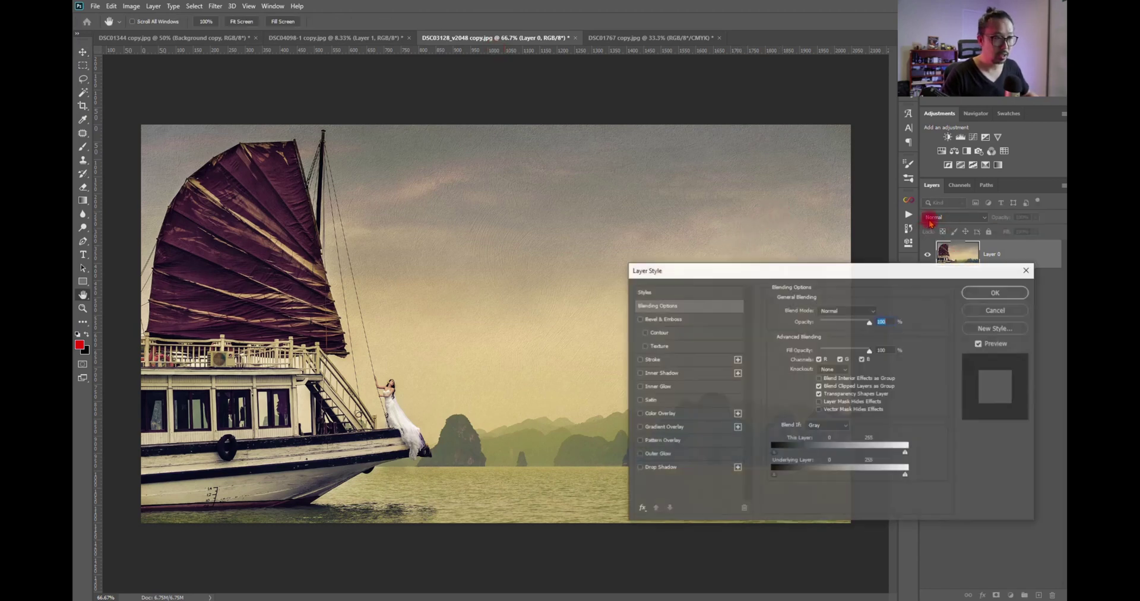
left_click(996, 310)
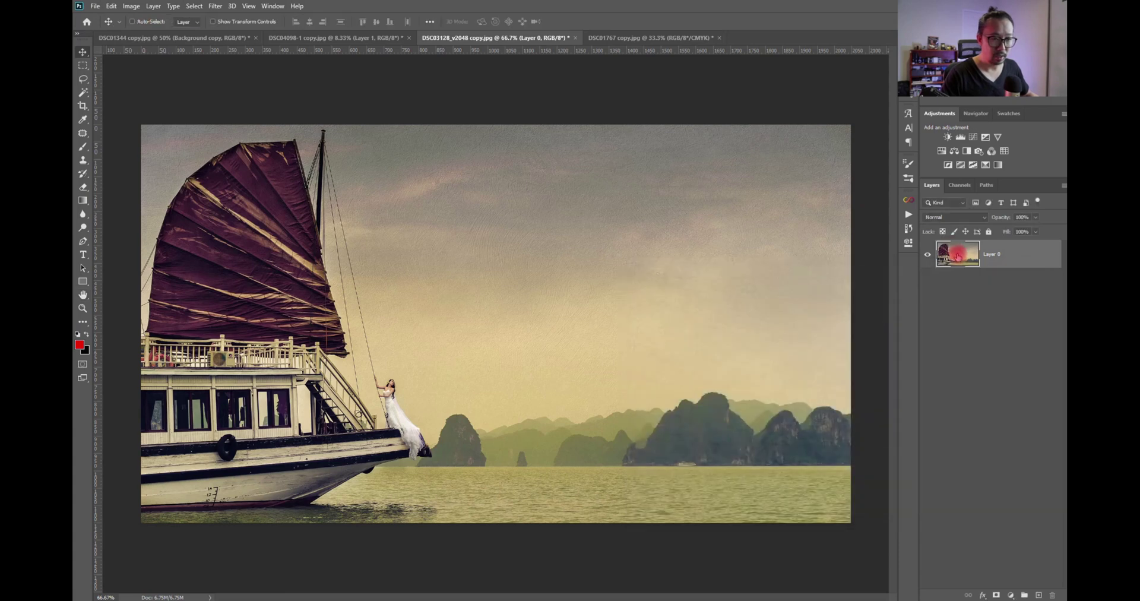
key("ctrl+alt+i")
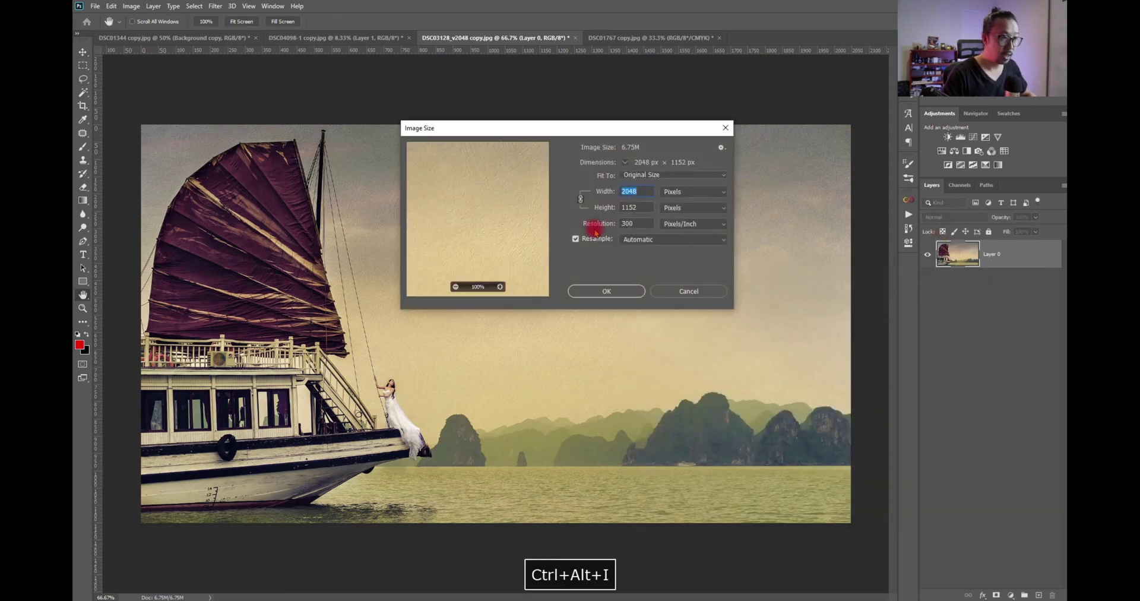
left_click(665, 292)
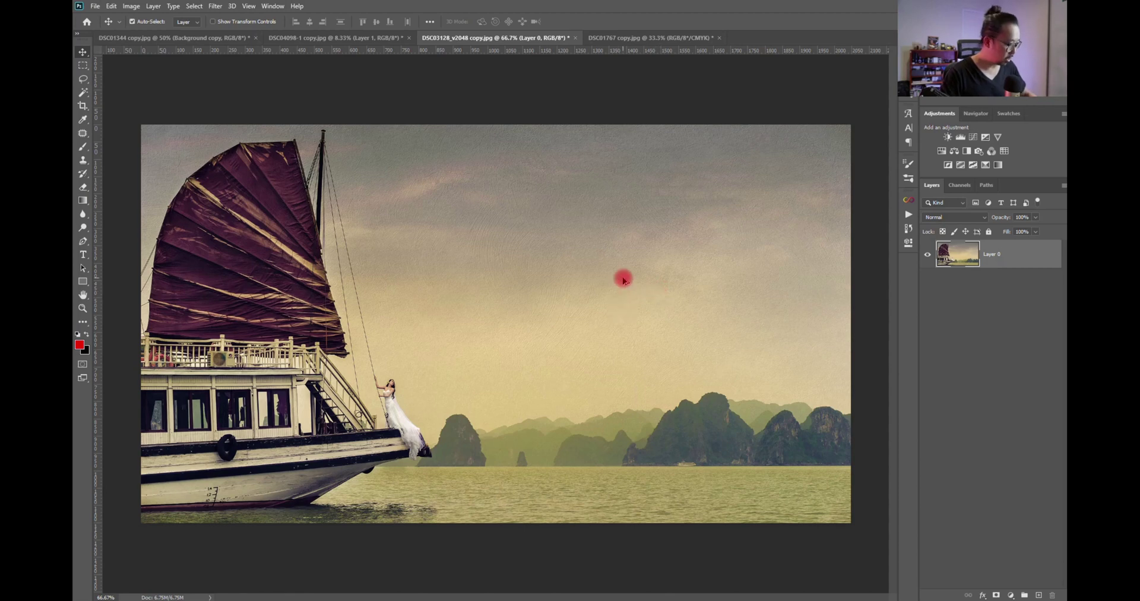
Step: Widen the boat photo's canvas to 3000 pixels and move the photo to the canvas's left edge
key("ctrl+alt+c")
double_click(742, 183)
type("3000")
key("Return")
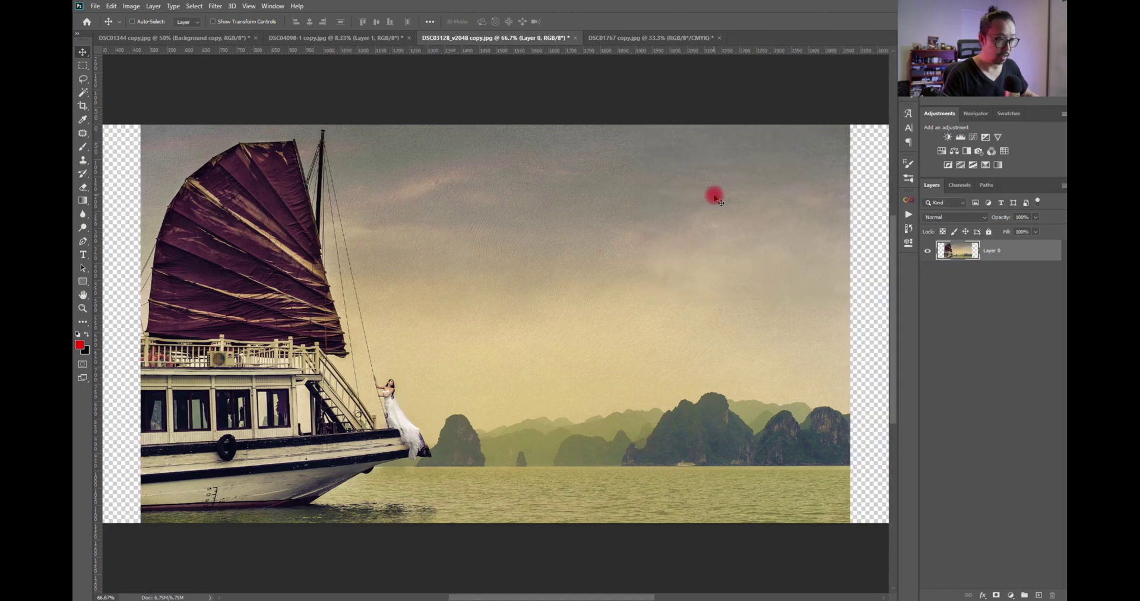
key("ctrl+minus")
key("ctrl+minus")
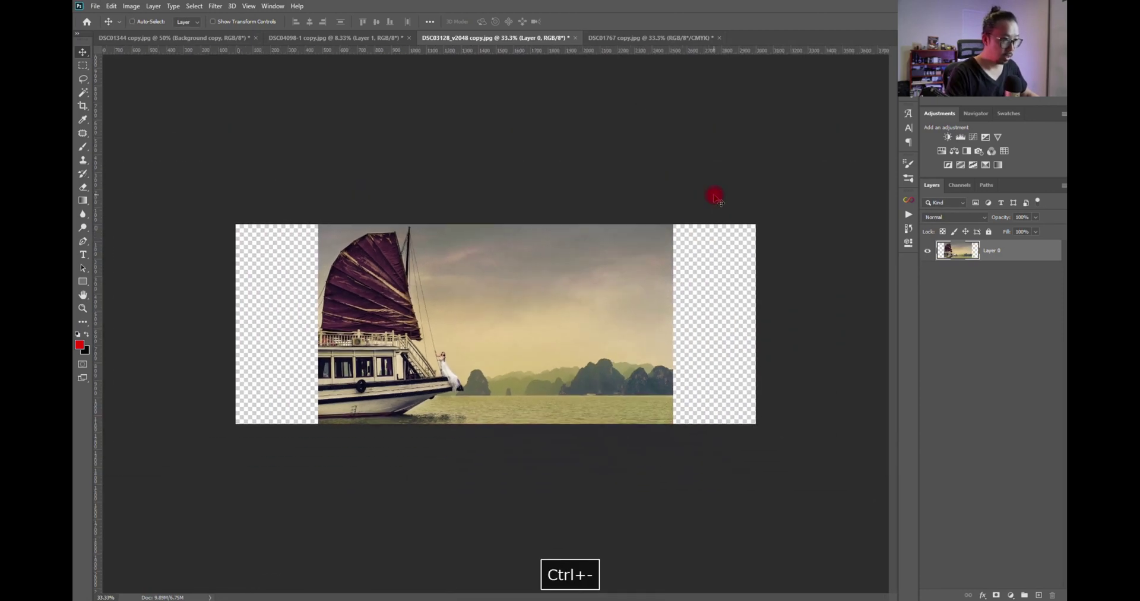
left_click_drag(501, 334, 415, 329)
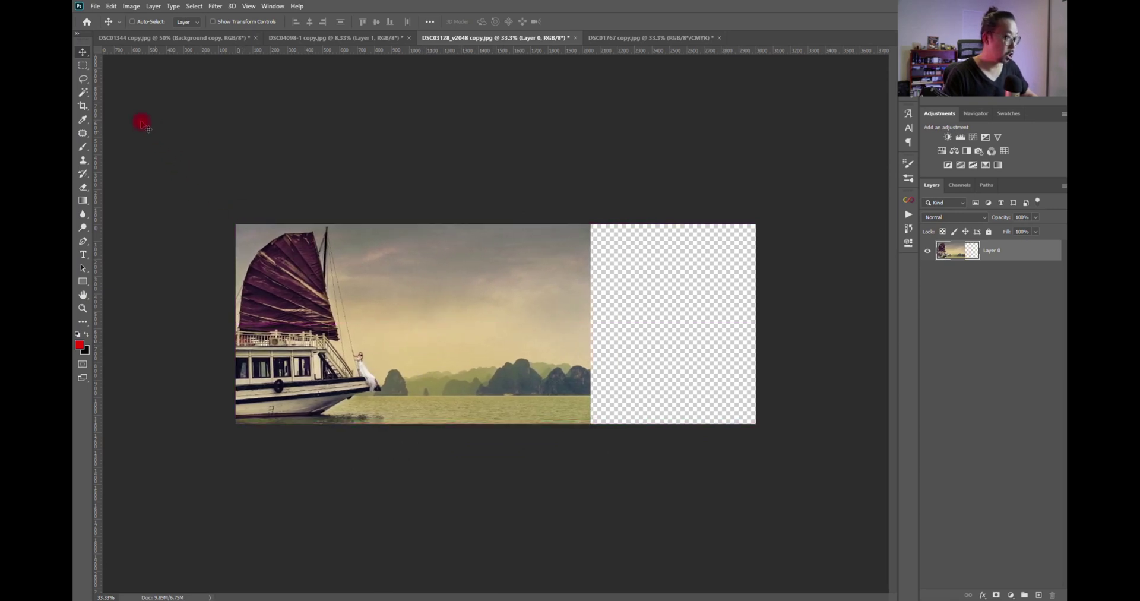
Step: Reduce the canvas width to 2800 pixels, anchored at the middle left, and accept the clipping
key("ctrl+alt+c")
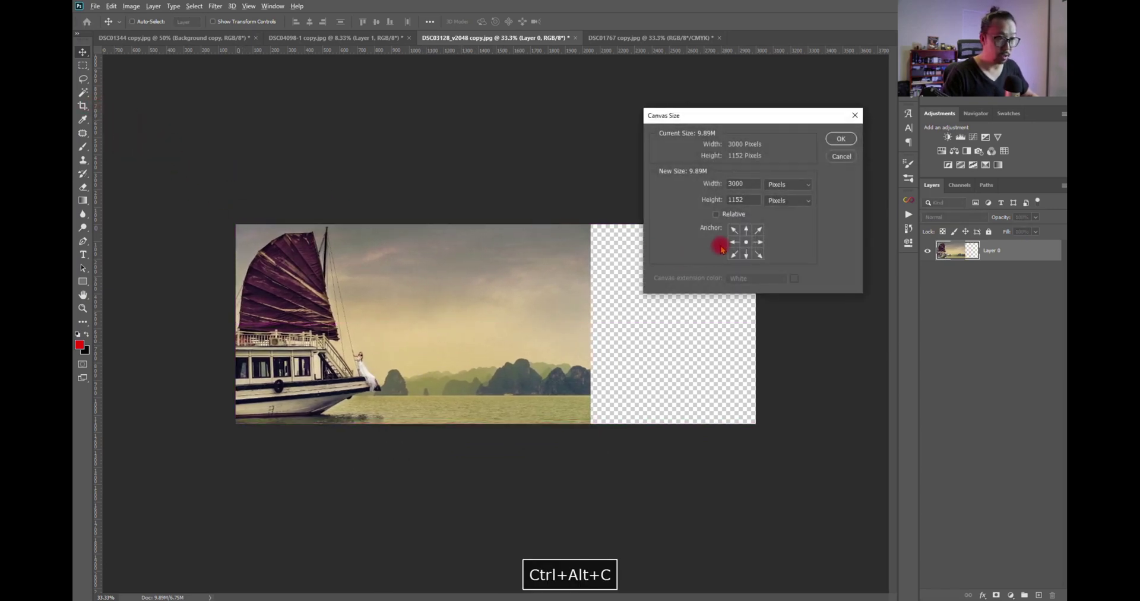
double_click(735, 183)
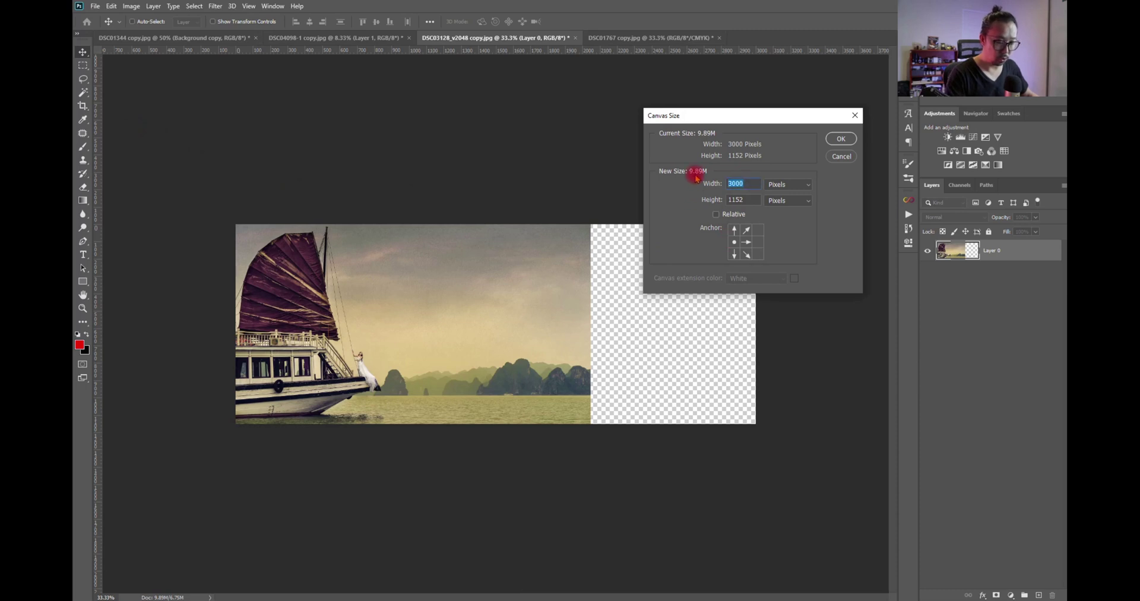
type("2800")
key("Return")
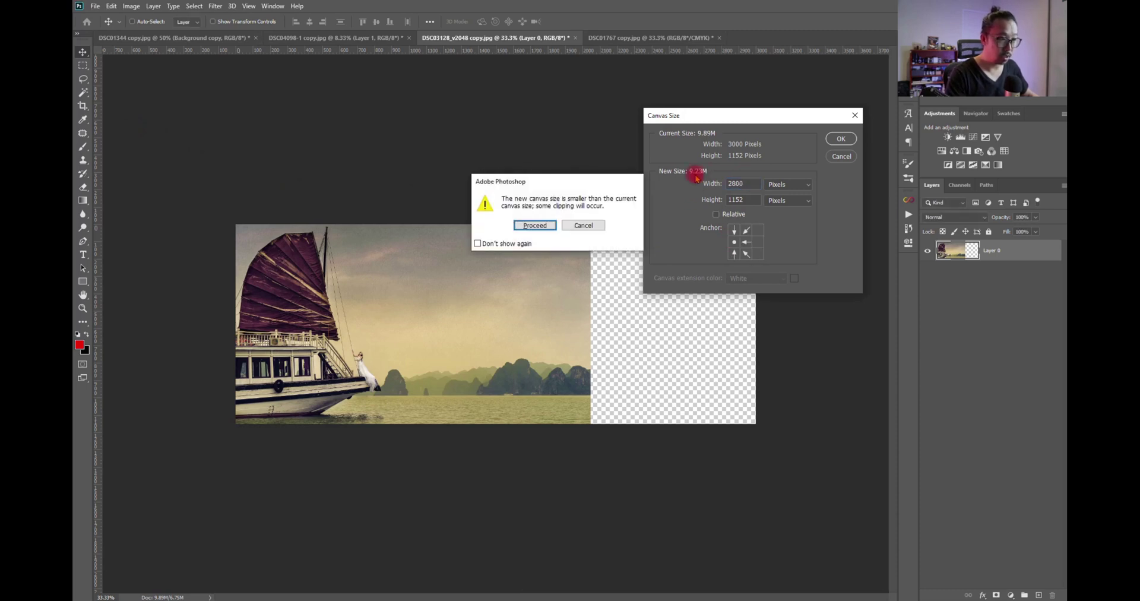
left_click(541, 224)
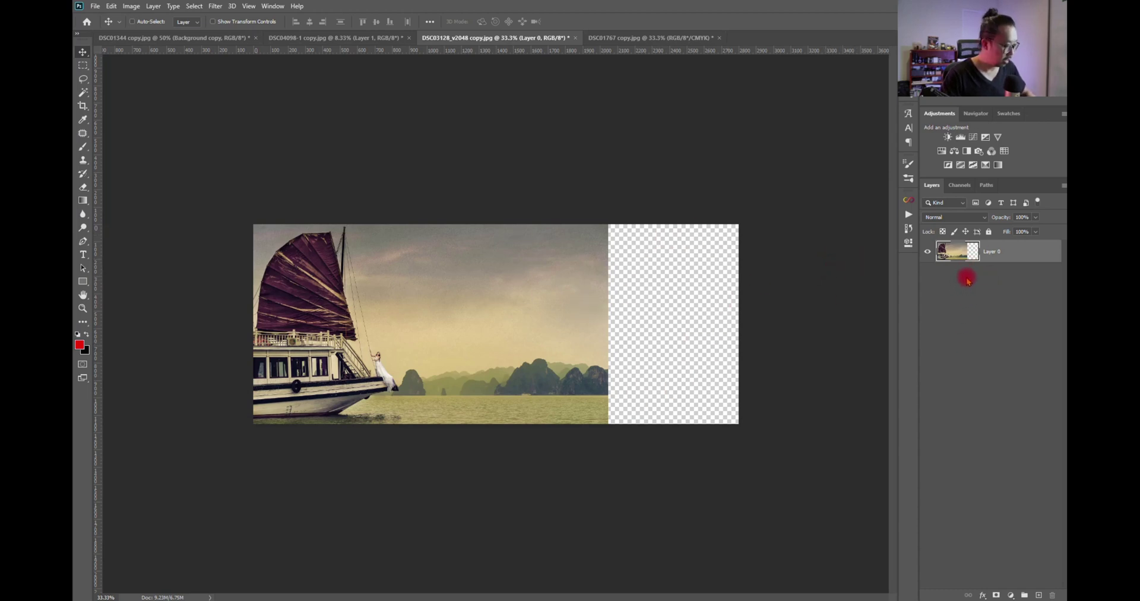
Step: Duplicate Layer 0 and marquee-select the photo's right half, including the sky, mountains and a strip of empty canvas
key("ctrl+j")
key("m")
left_click_drag(624, 198, 434, 465)
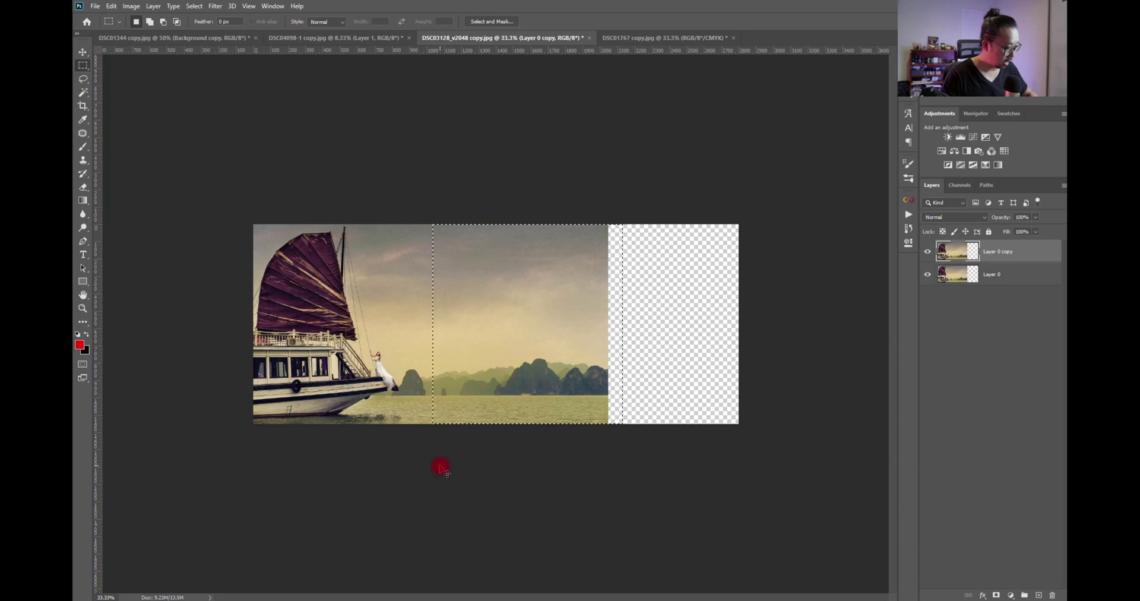
Step: Stretch the selected area horizontally to about 174% with Free Transform, past the canvas's right edge, and deselect
key("ctrl+t")
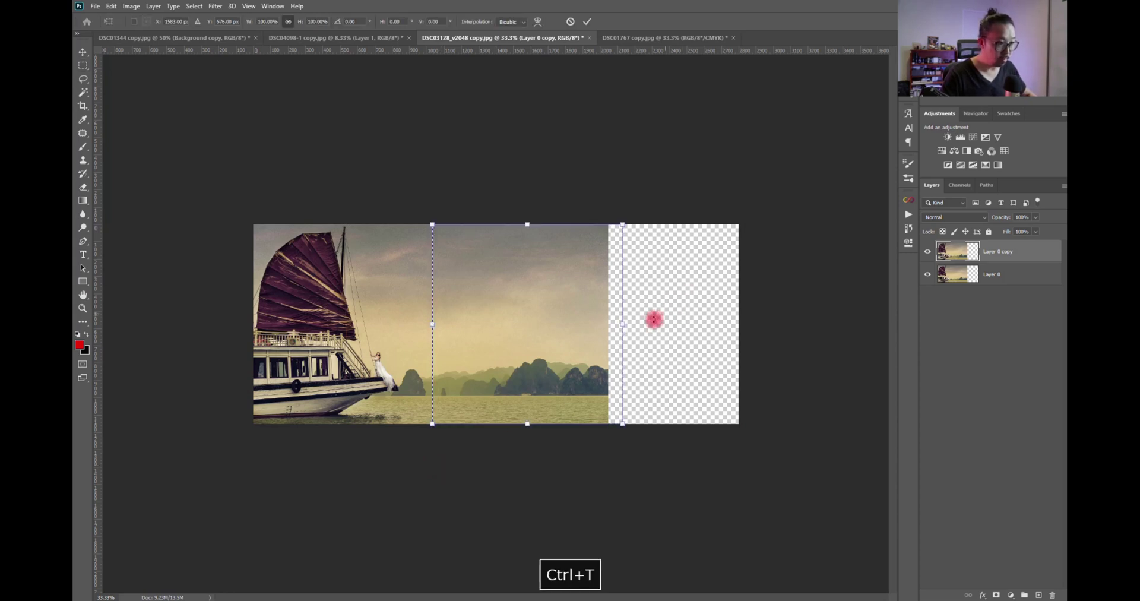
left_click_drag(624, 323, 764, 315)
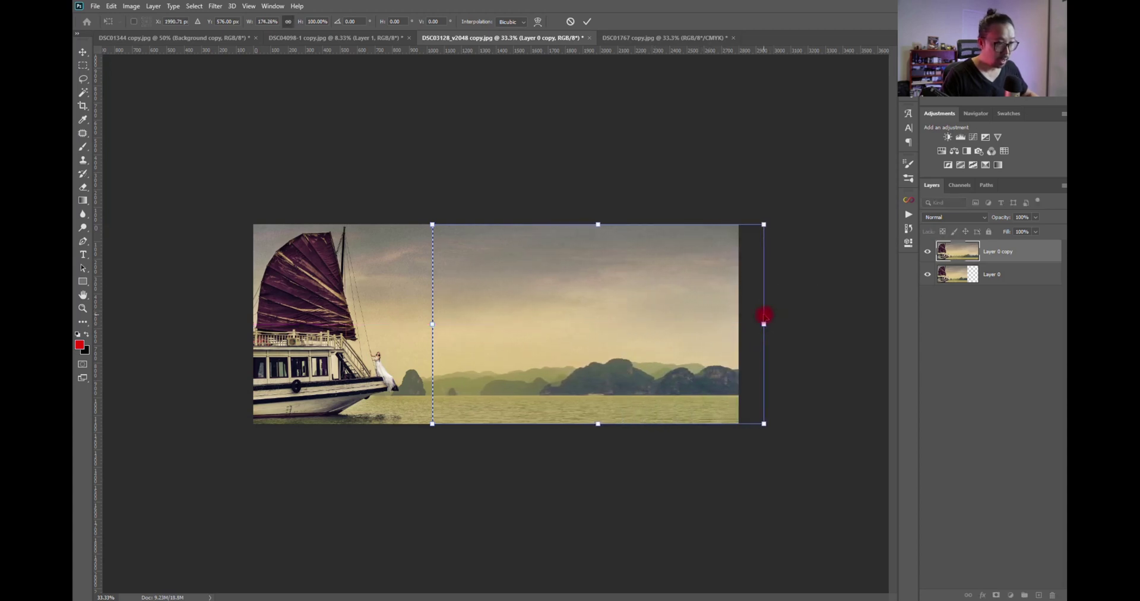
key("Return")
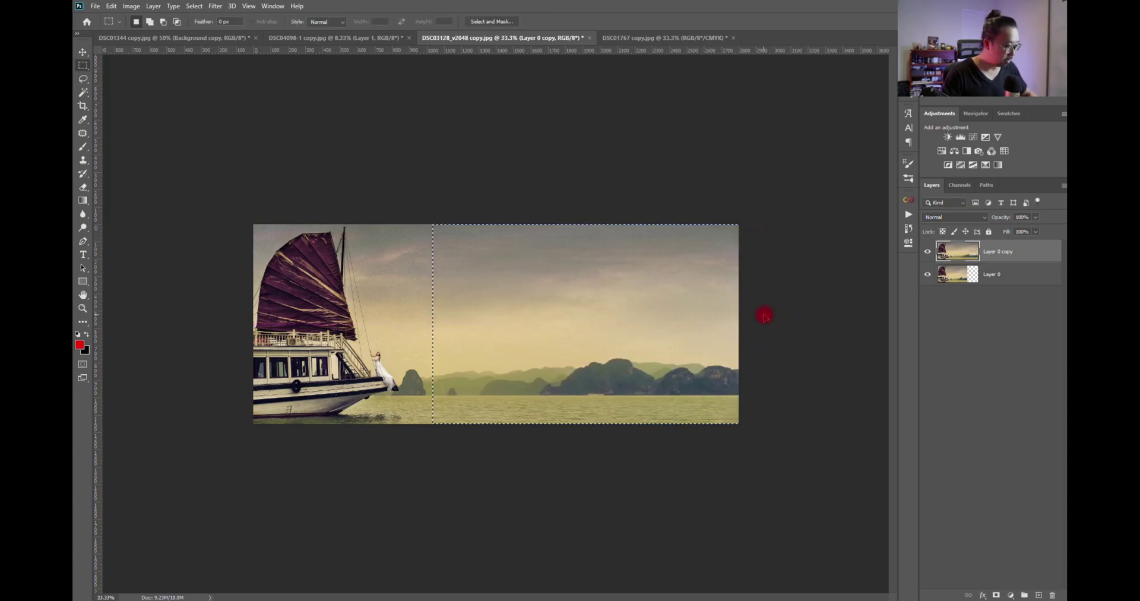
key("ctrl+d")
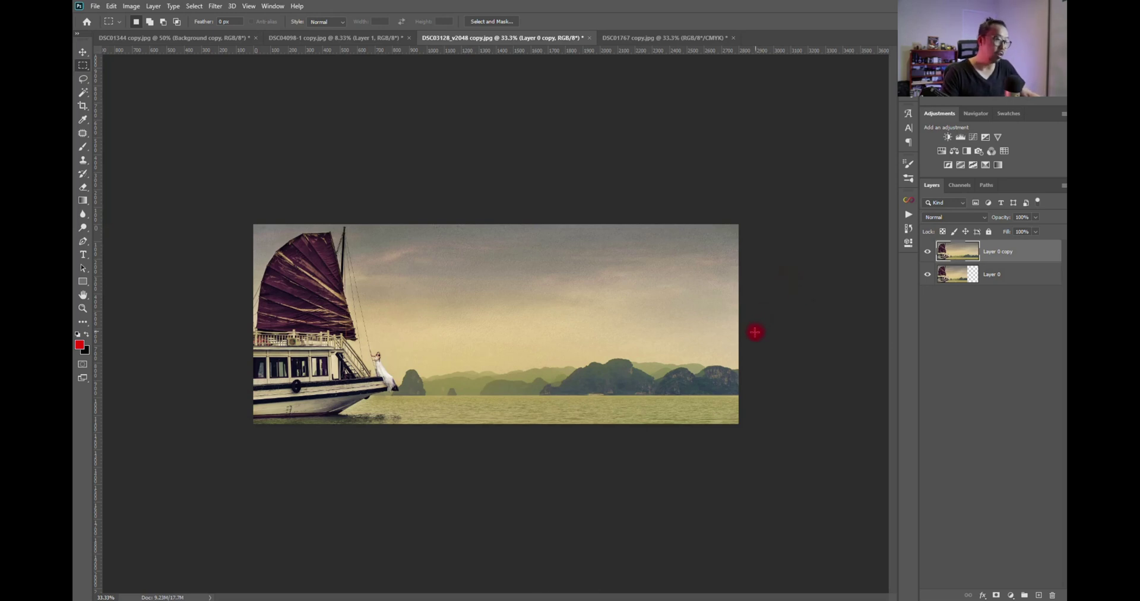
Step: Toggle the stretched layer to compare it with the original, and delete Layer 0 copy
left_click(927, 252)
left_click(925, 254)
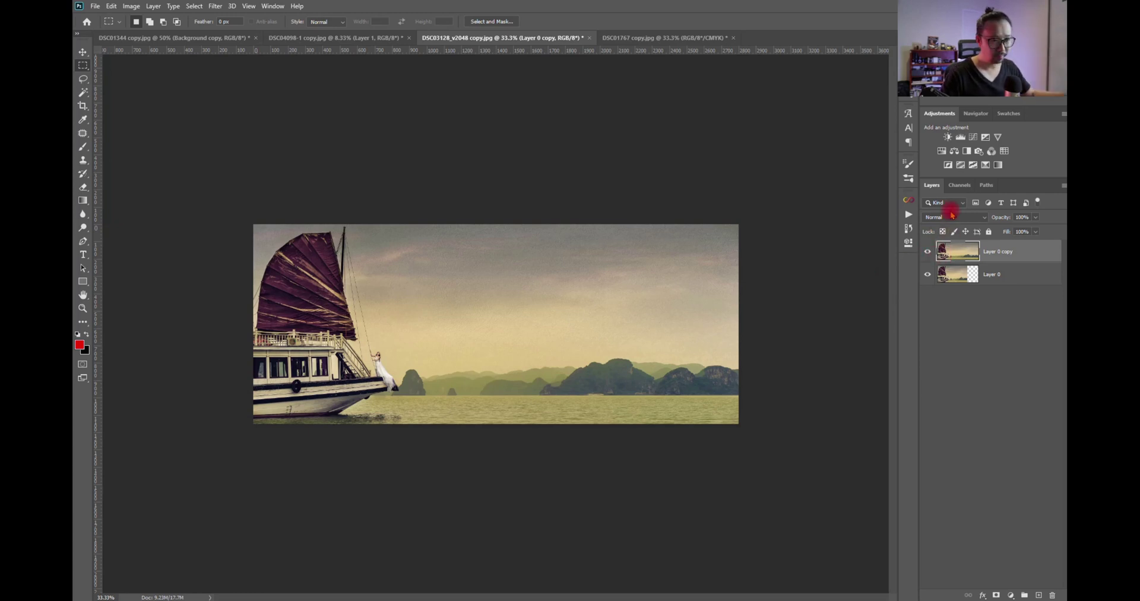
left_click(928, 254)
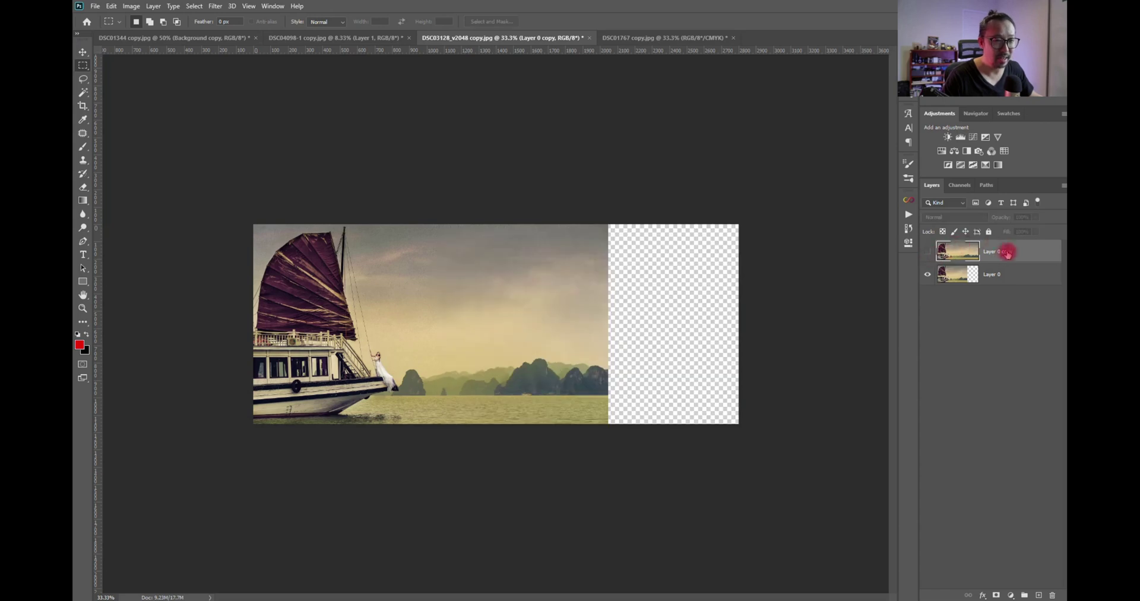
left_click_drag(1016, 254, 1052, 595)
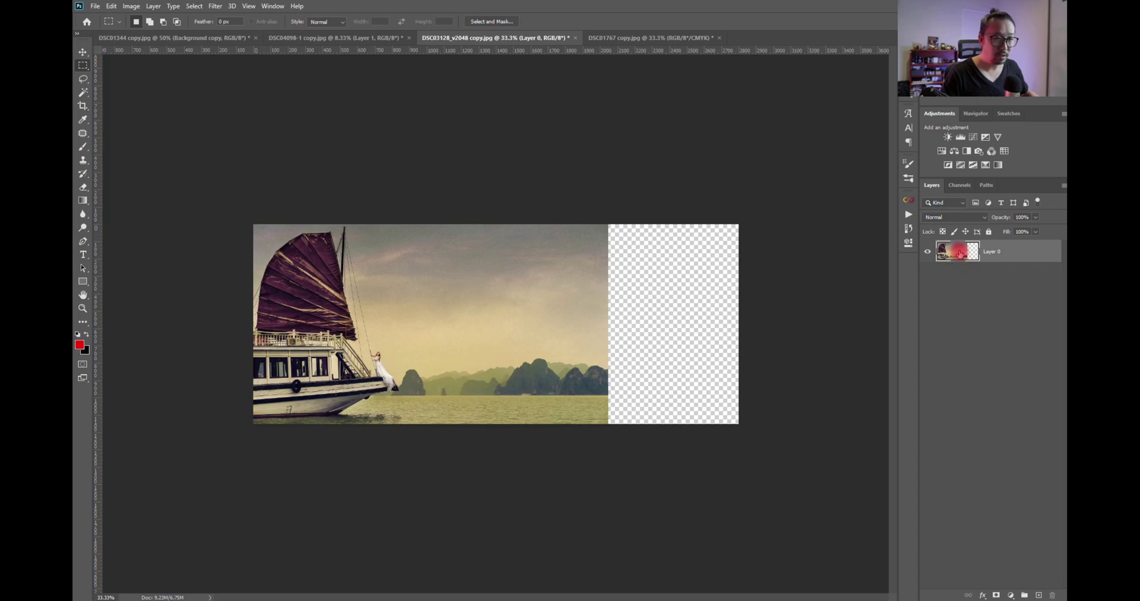
key("ctrl")
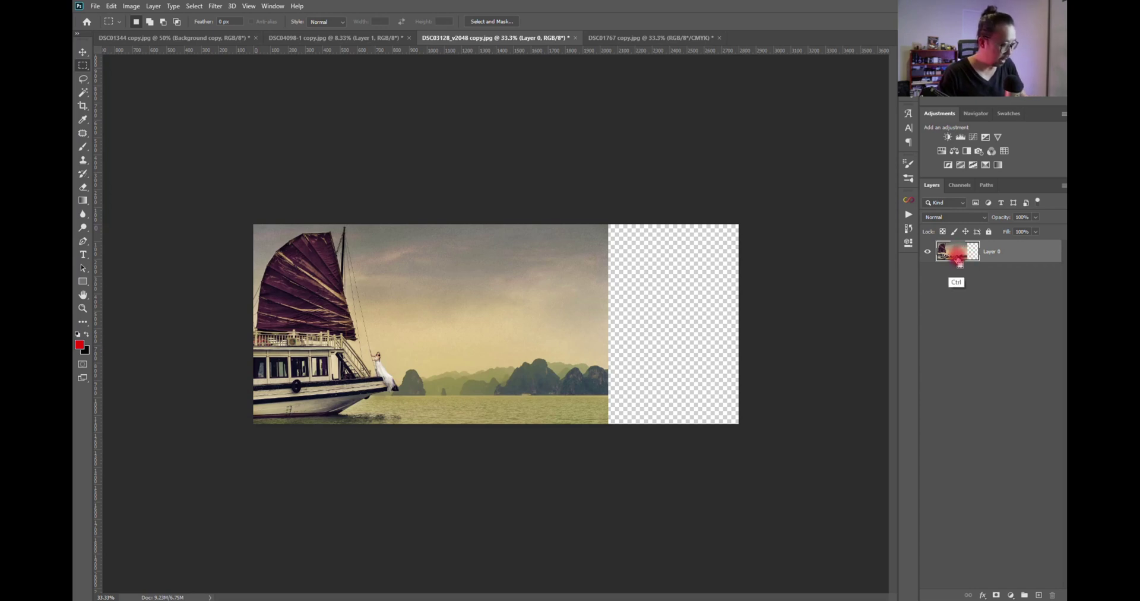
Step: Duplicate Layer 0 of the boat photo
key("ctrl+j")
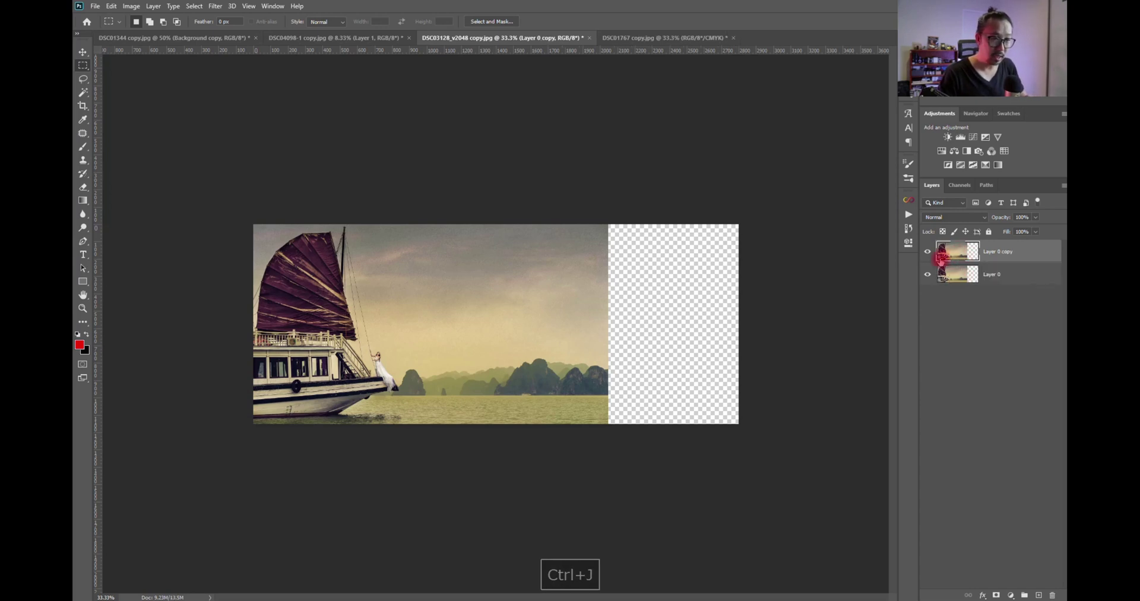
key("super+a")
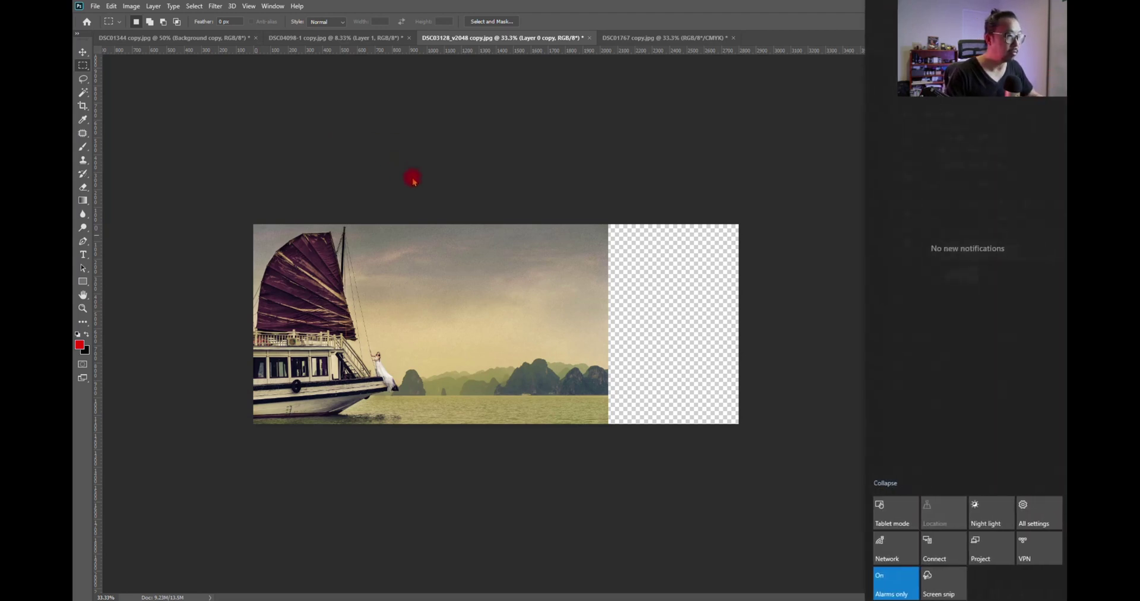
key("space")
left_click(776, 160)
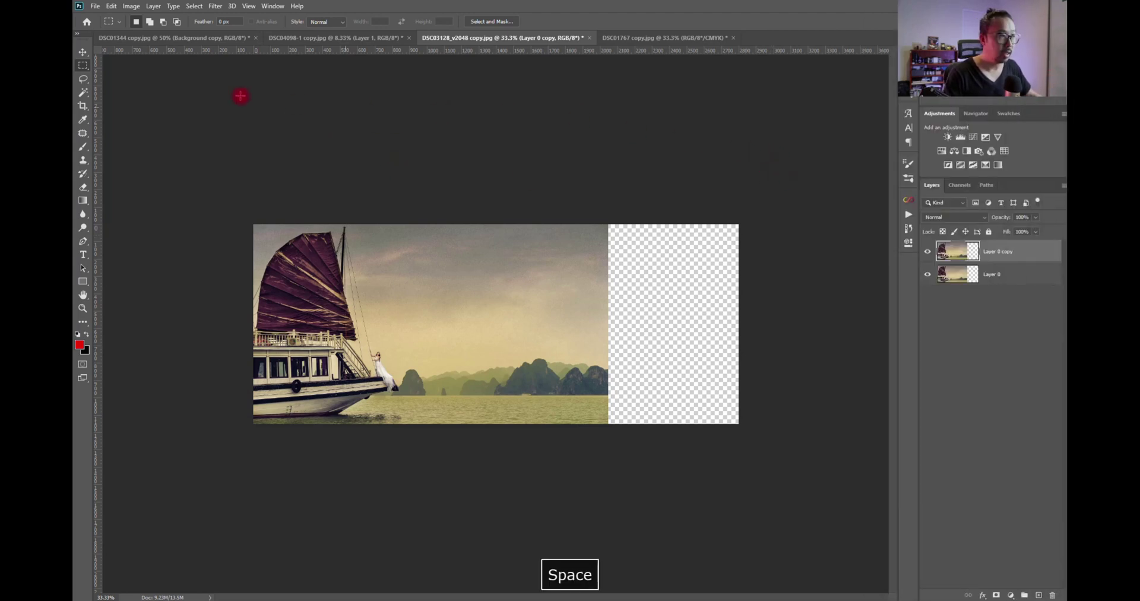
Step: Try to stretch the whole layer copy horizontally to the 2800 px canvas width with Free Transform, and cancel
left_click(83, 80)
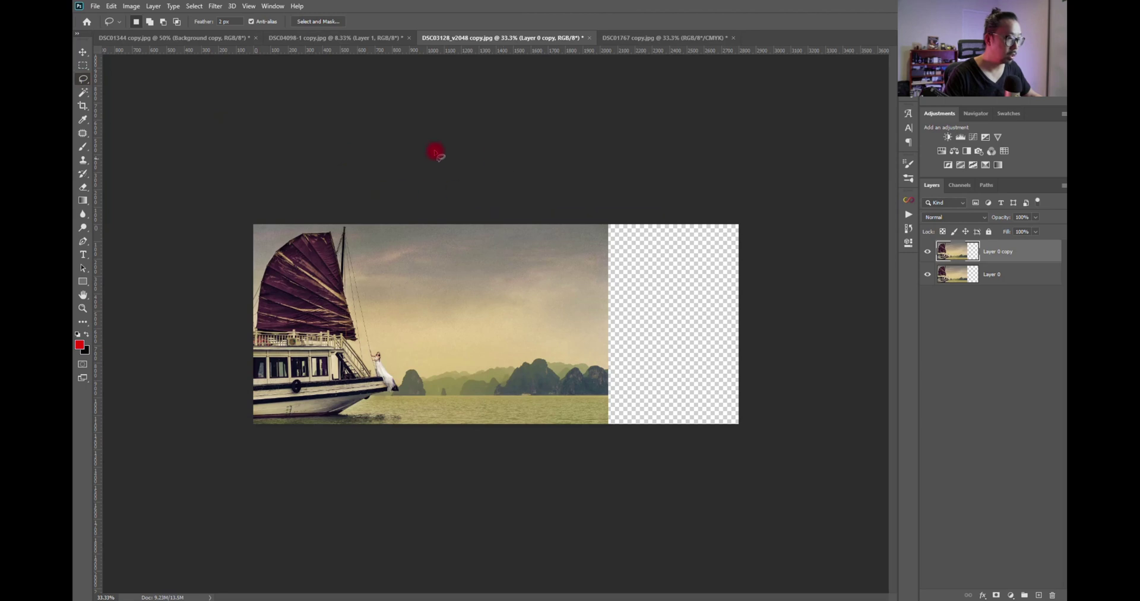
left_click(83, 52)
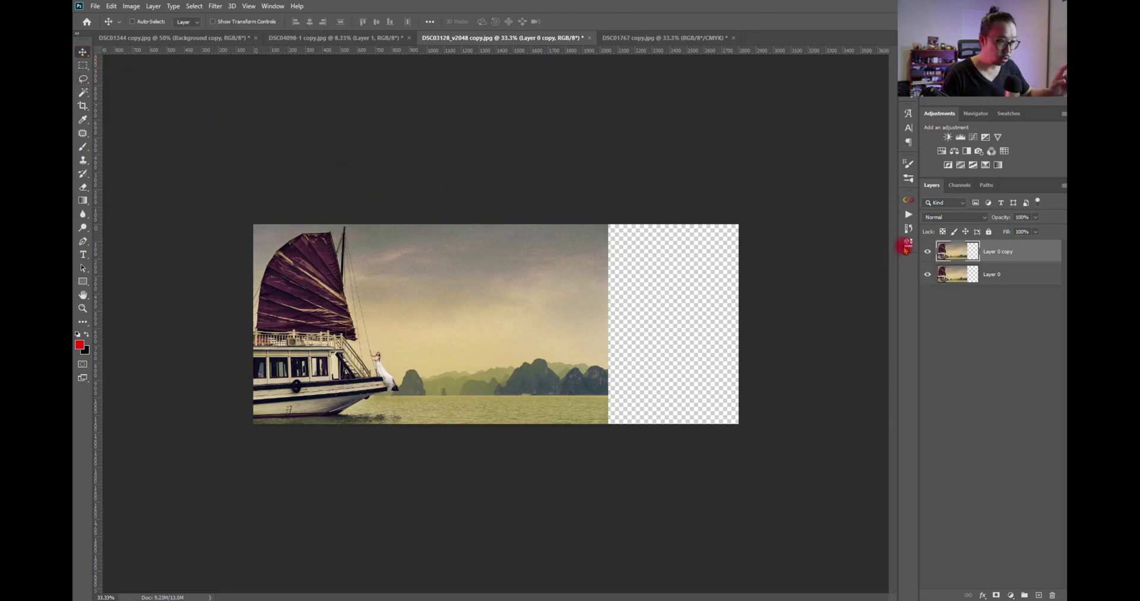
key("ctrl+t")
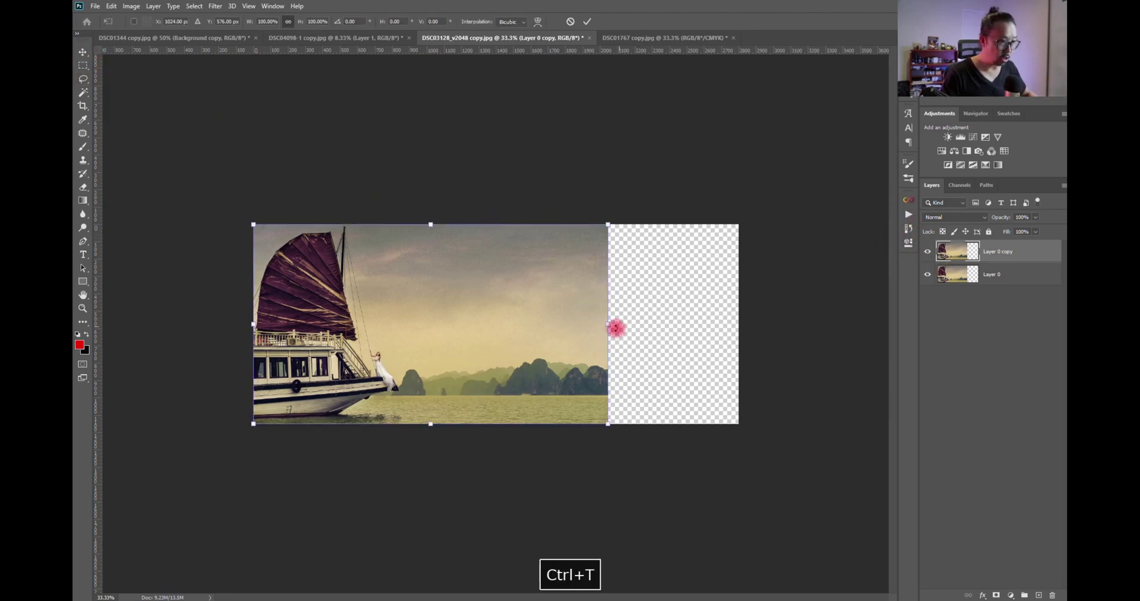
left_click_drag(608, 323, 740, 313)
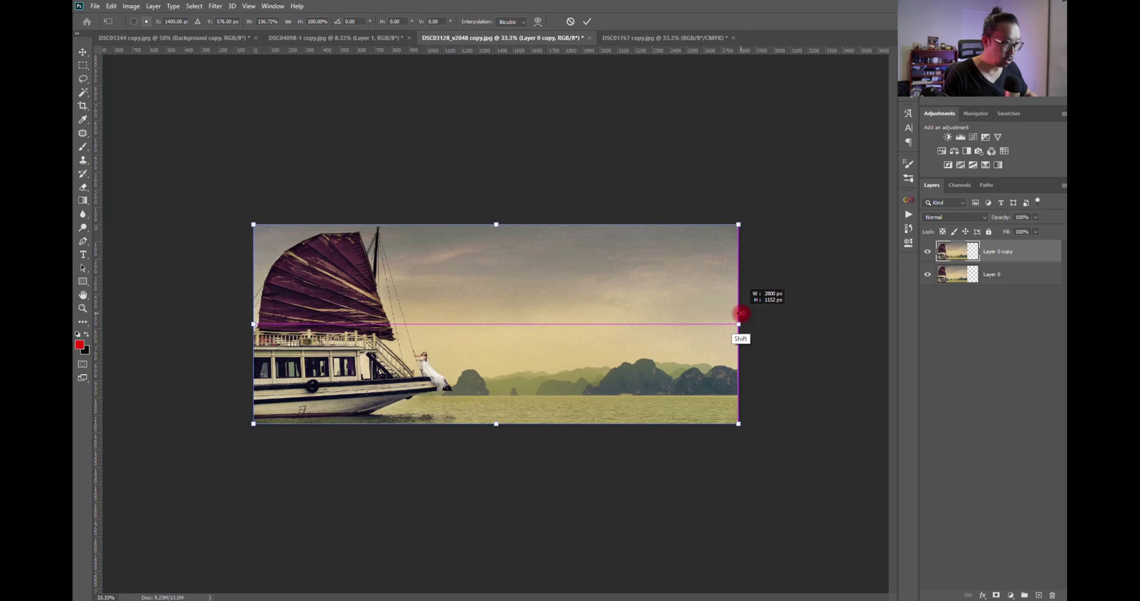
left_click_drag(741, 313, 730, 323)
key("Escape")
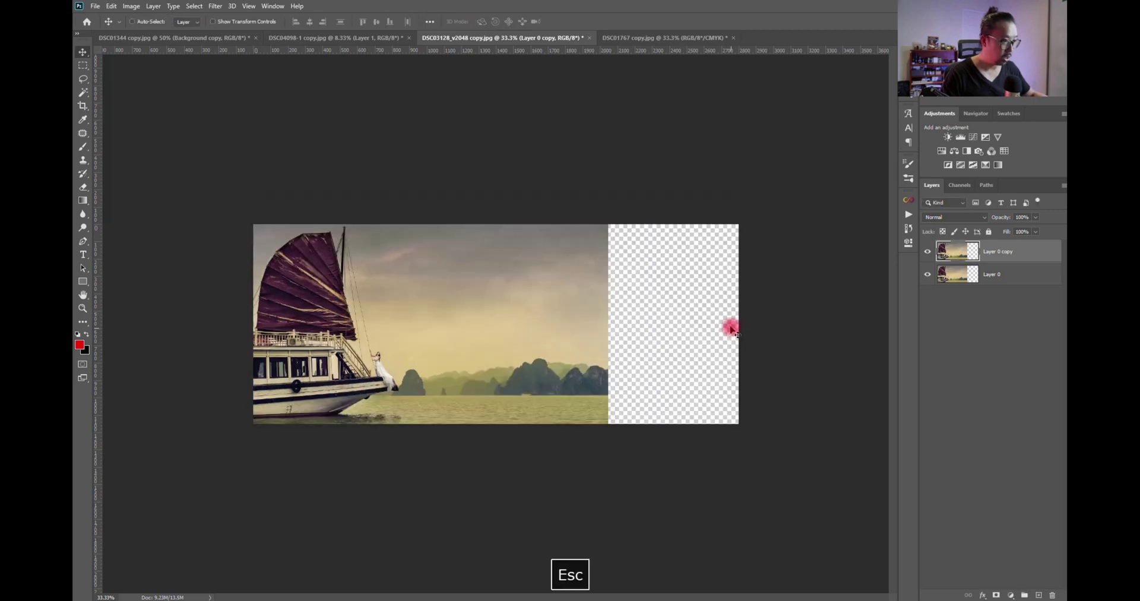
Step: Draw a freehand lasso selection around the boat, the woman and the mountain range, and save it as an alpha channel
left_click(83, 78)
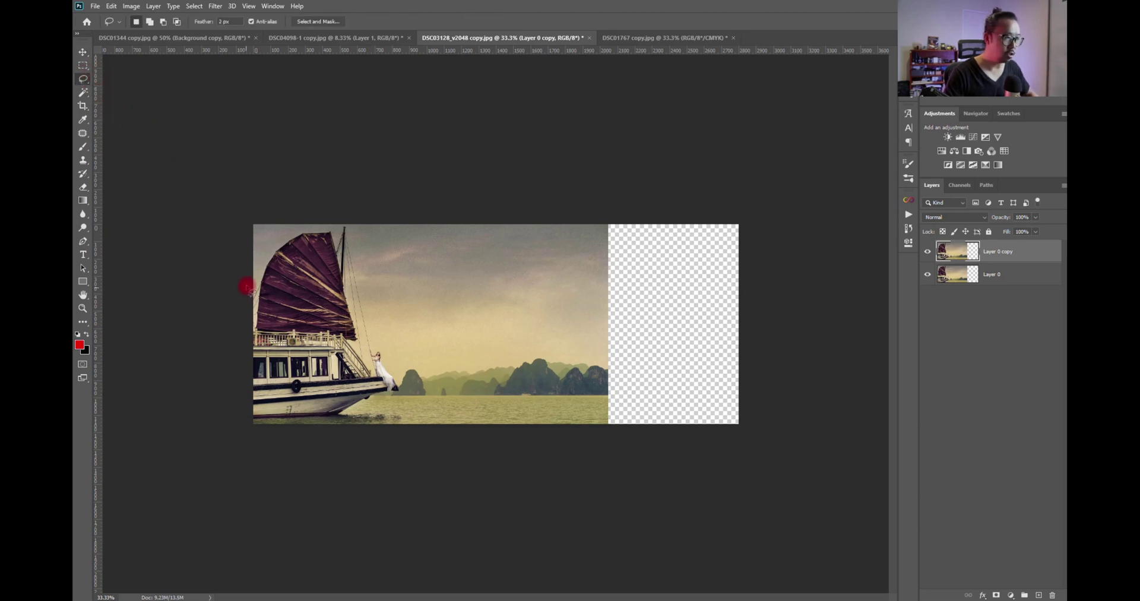
mouse_move(252, 294)
left_mouse_down()
mouse_move(281, 235)
mouse_move(357, 222)
mouse_move(382, 356)
mouse_move(398, 375)
mouse_move(414, 362)
mouse_move(431, 371)
mouse_move(588, 349)
mouse_move(620, 360)
mouse_move(611, 400)
mouse_move(387, 402)
mouse_move(406, 414)
mouse_move(403, 430)
mouse_move(290, 429)
left_mouse_up()
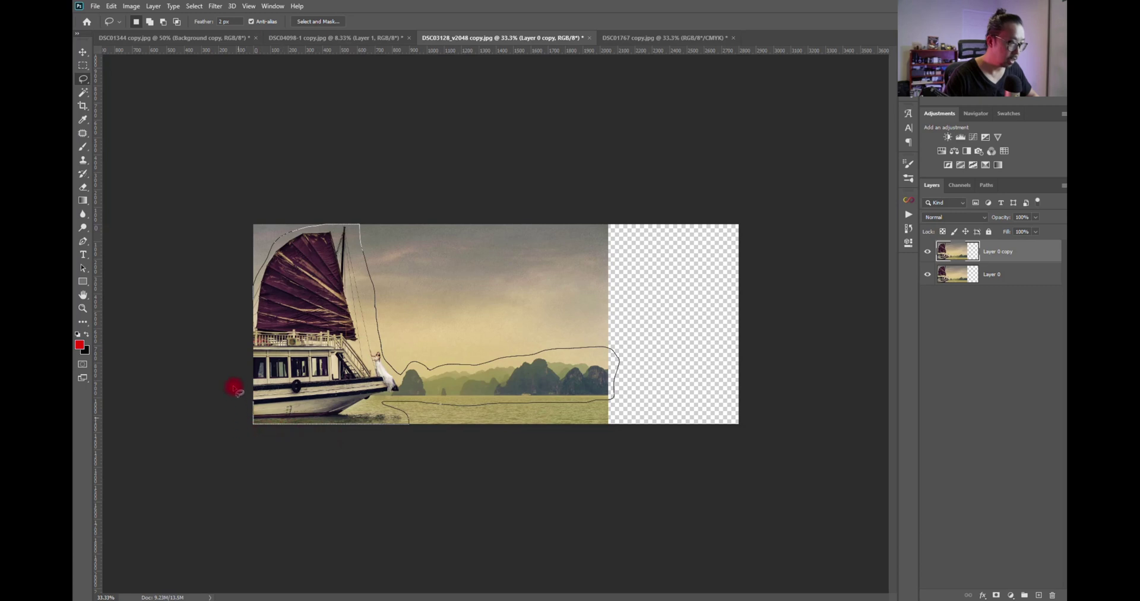
left_click_drag(234, 388, 233, 307)
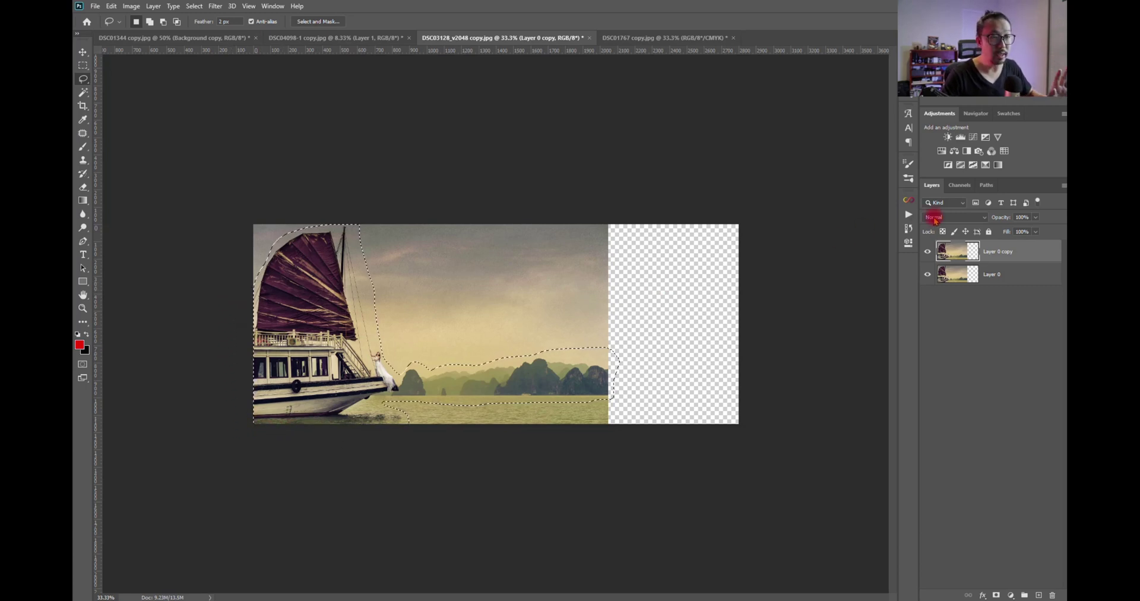
left_click(960, 186)
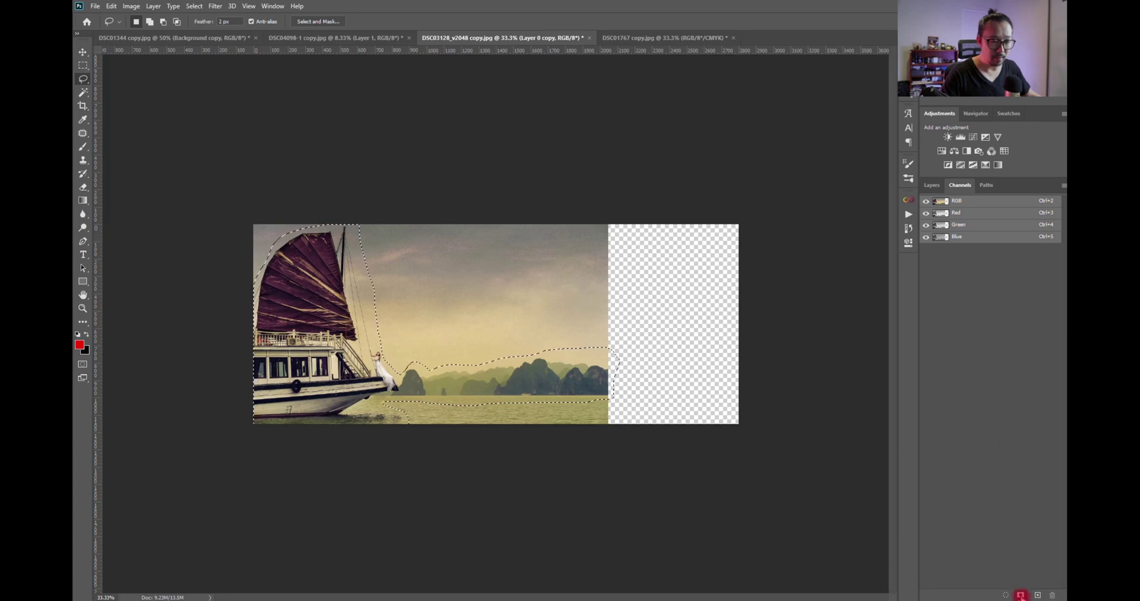
left_click(1020, 594)
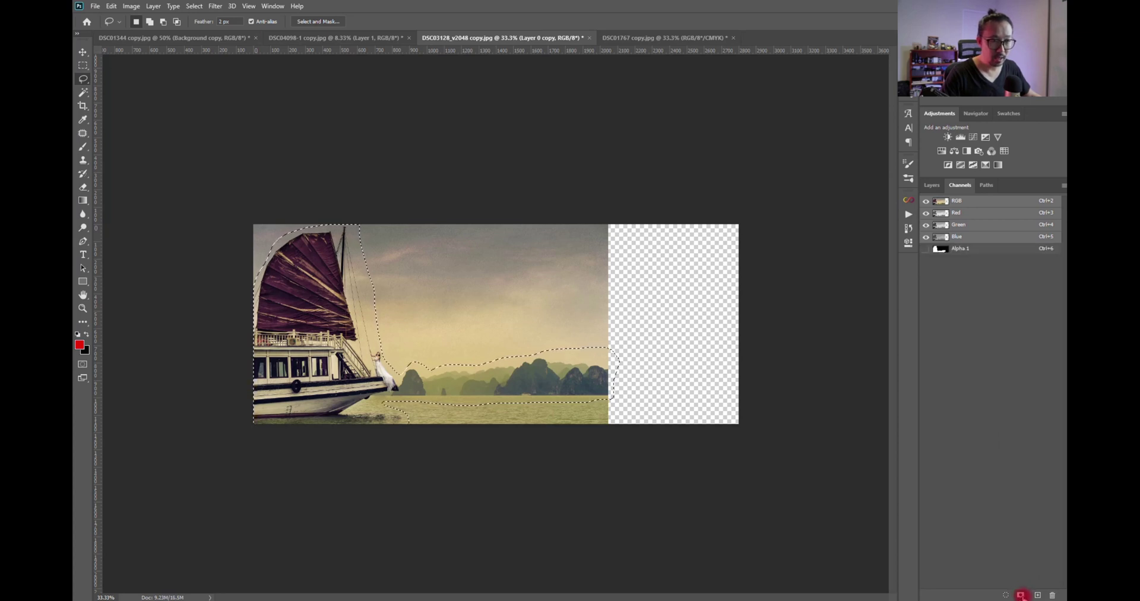
Step: View the Alpha 1 mask alone and as an overlay on the photo, and return to the RGB image and its layers
left_click(943, 248)
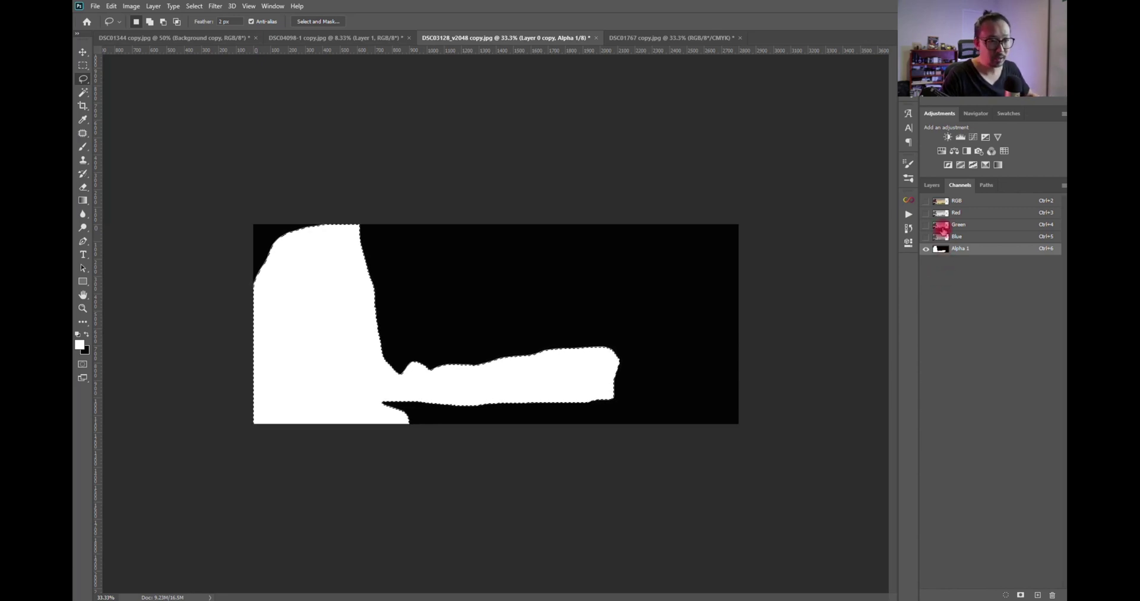
left_click(926, 202)
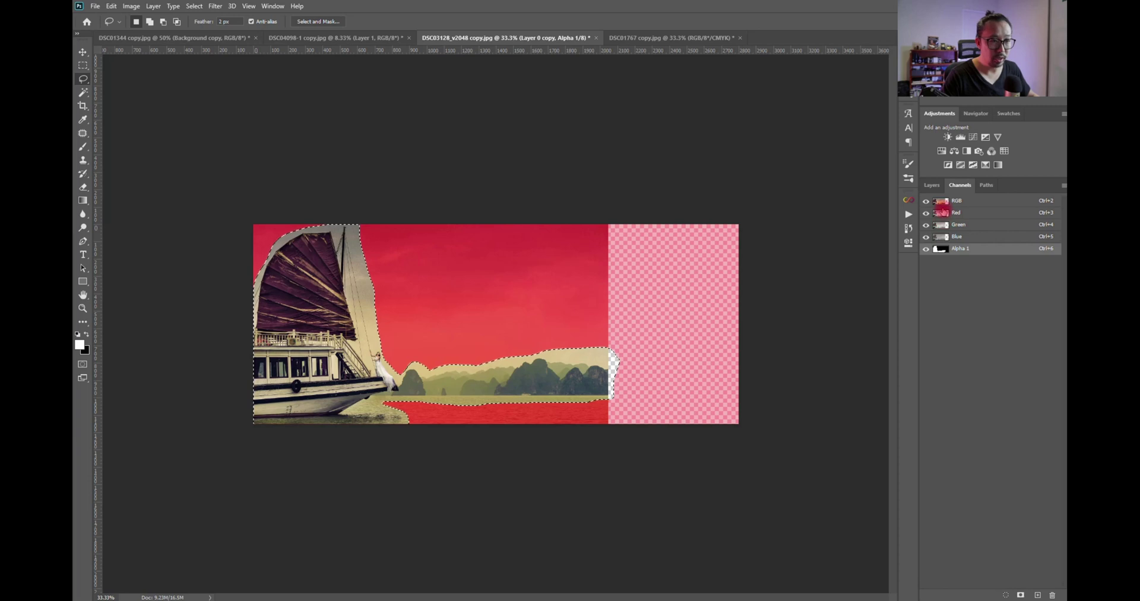
left_click(927, 250)
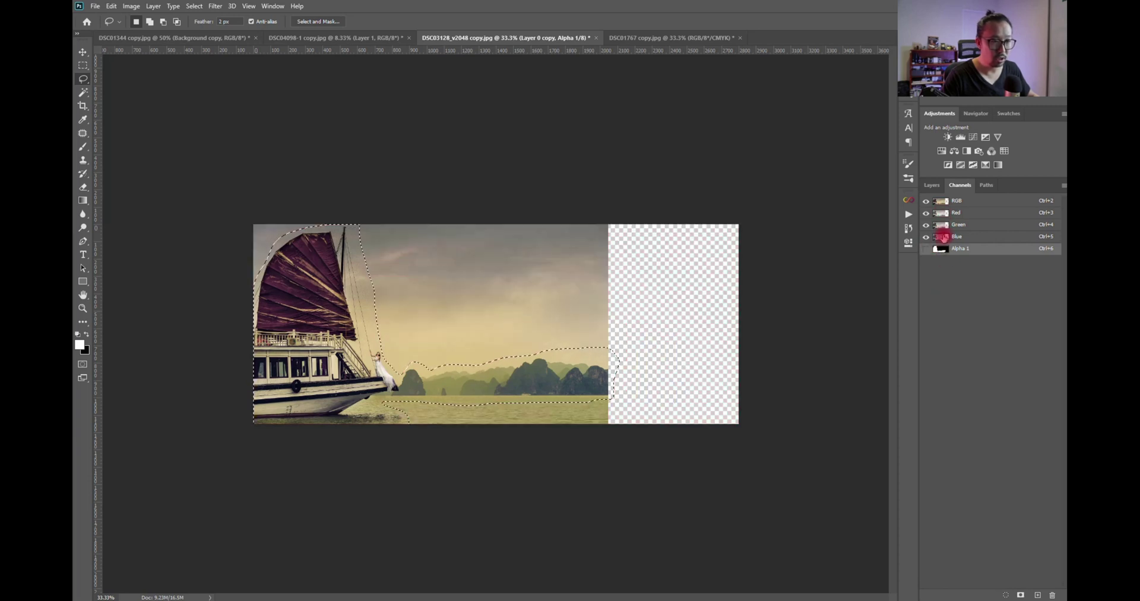
left_click(941, 203)
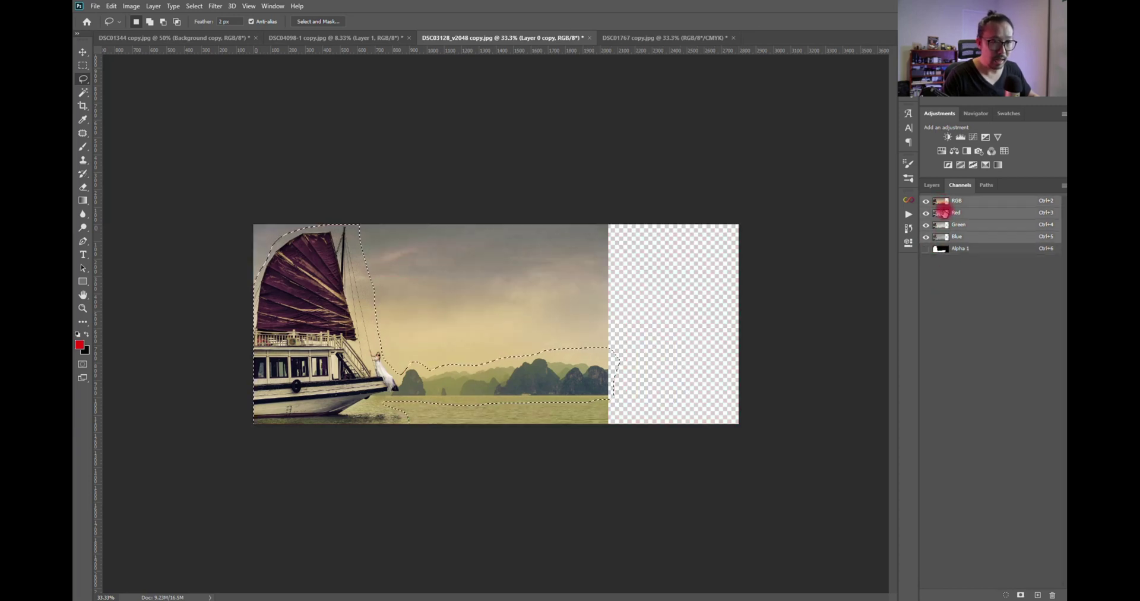
left_click(932, 185)
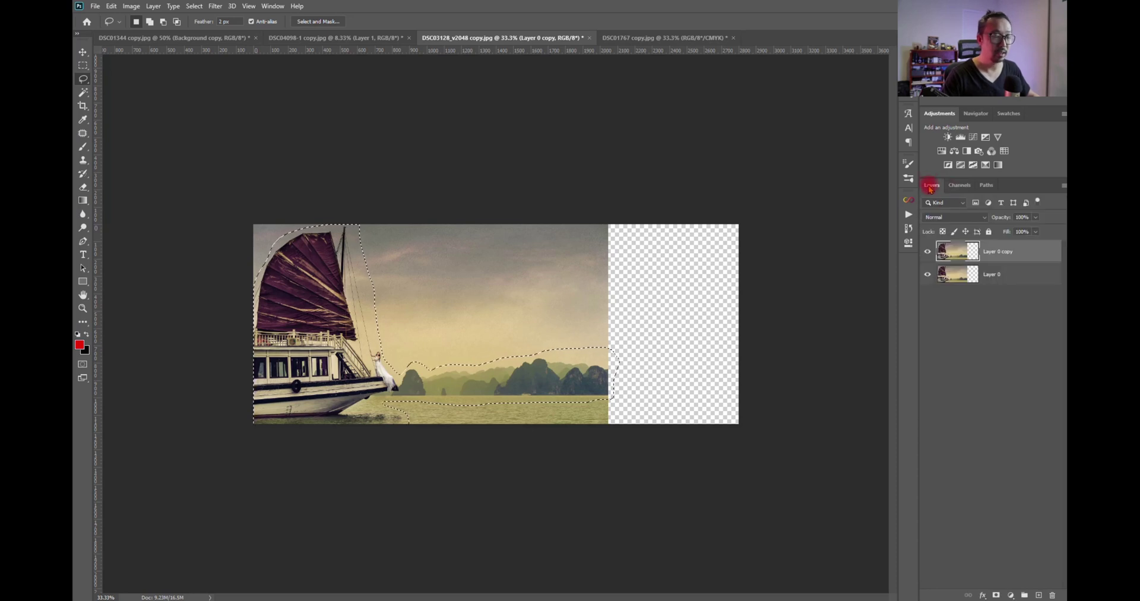
Step: Try Content-Aware Scale on the layer copy with Alpha 1 protected, cancel it and clear the lasso selection
left_click(113, 8)
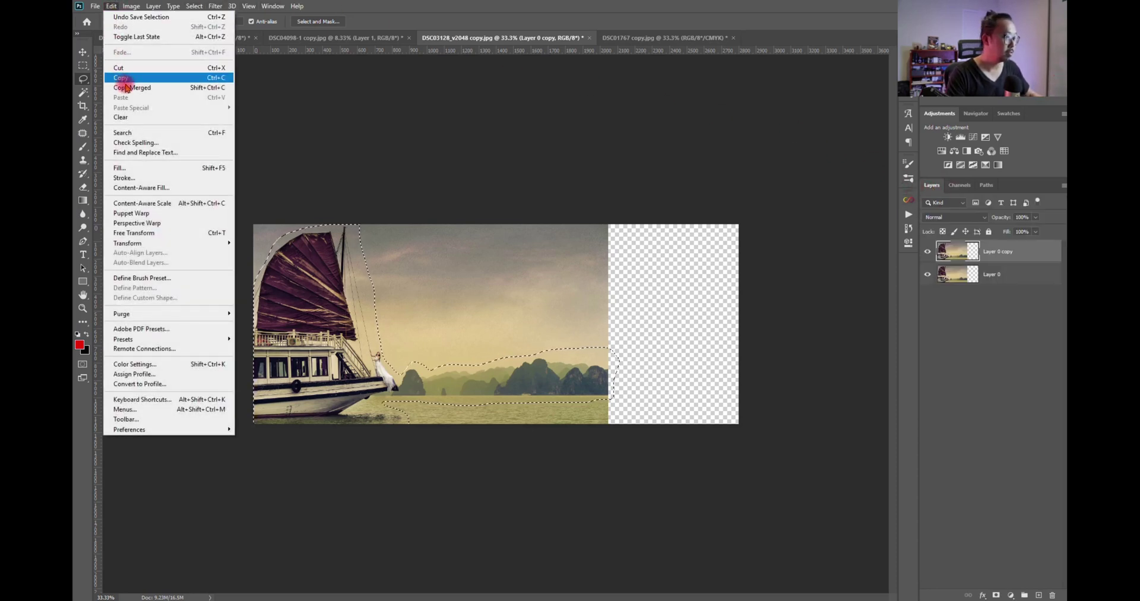
left_click(162, 204)
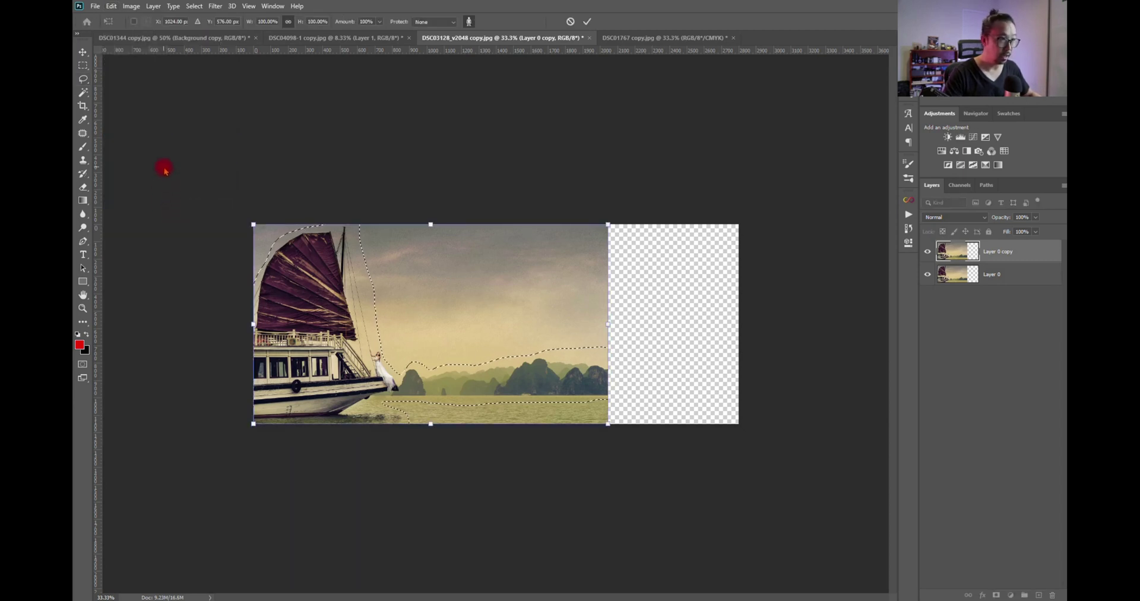
left_click(435, 24)
left_click(439, 38)
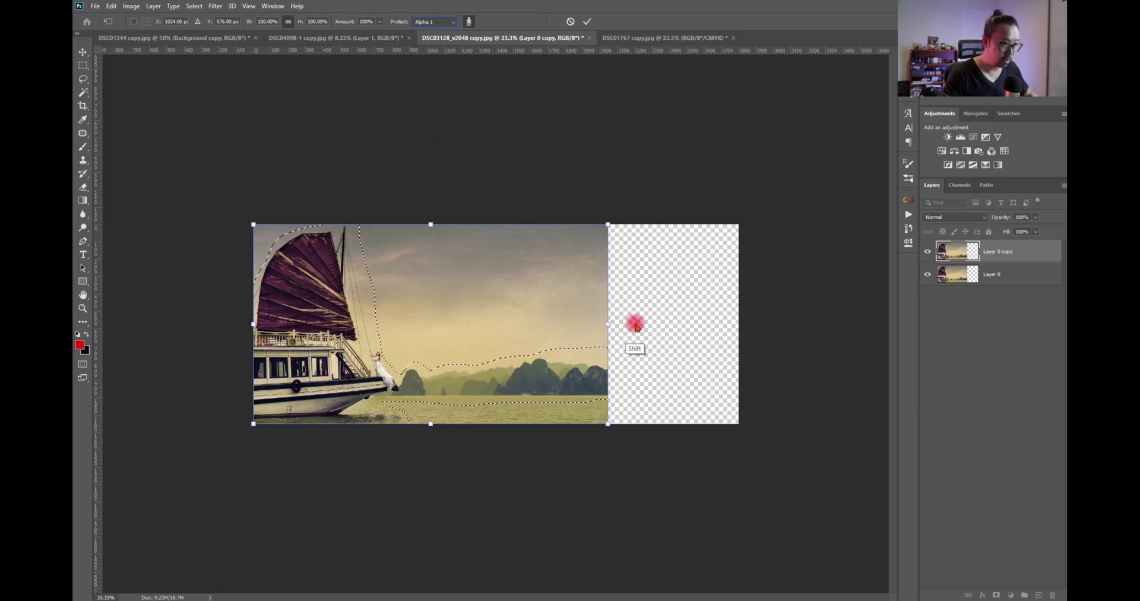
left_click_drag(619, 325, 642, 326)
key("ctrl+z")
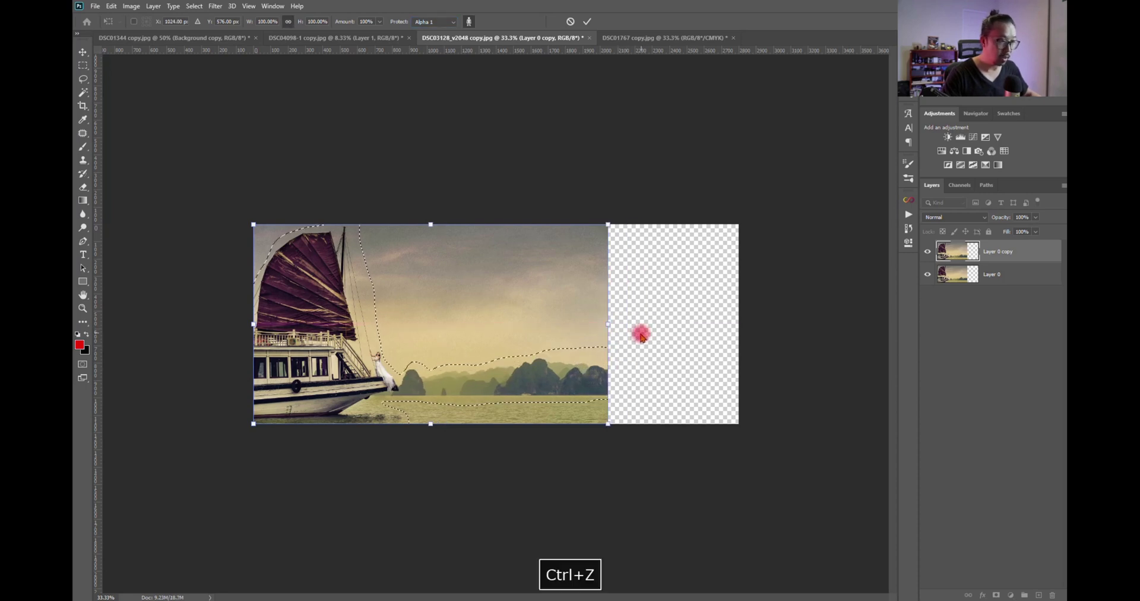
key("ctrl+d")
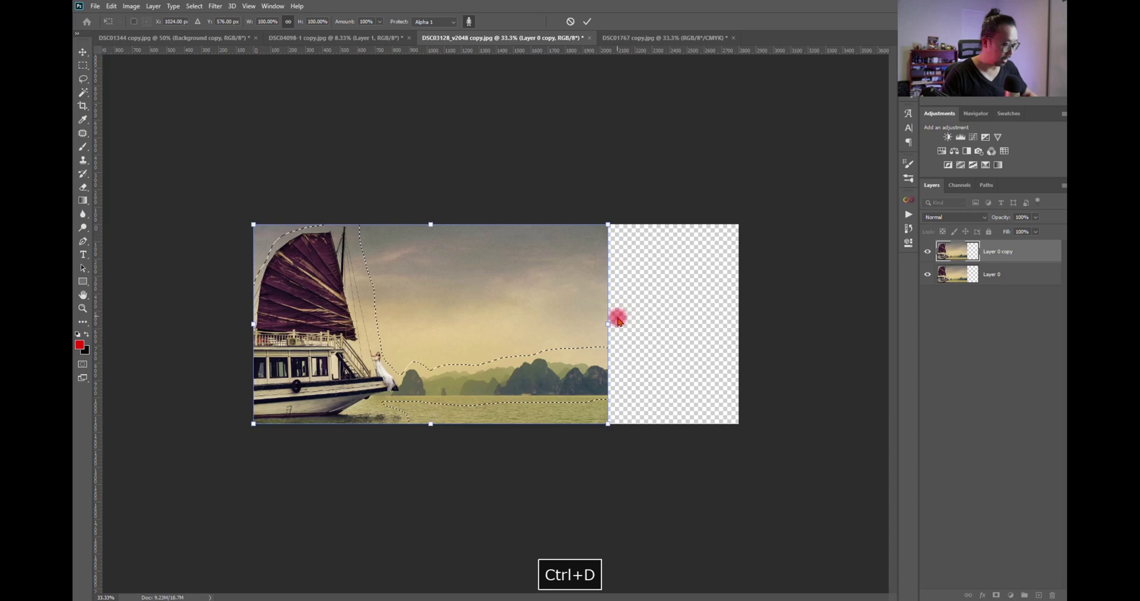
key("Escape")
key("ctrl+d")
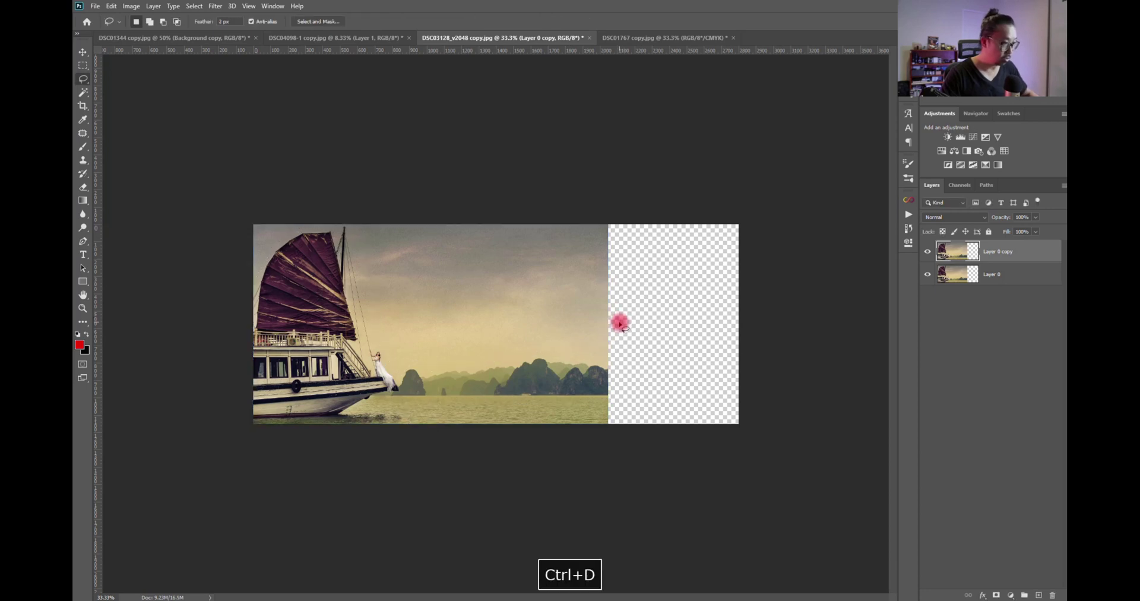
Step: Try to stretch the layer copy to 136.72% width with Content-Aware Scale and no protected area, and cancel
left_click(111, 6)
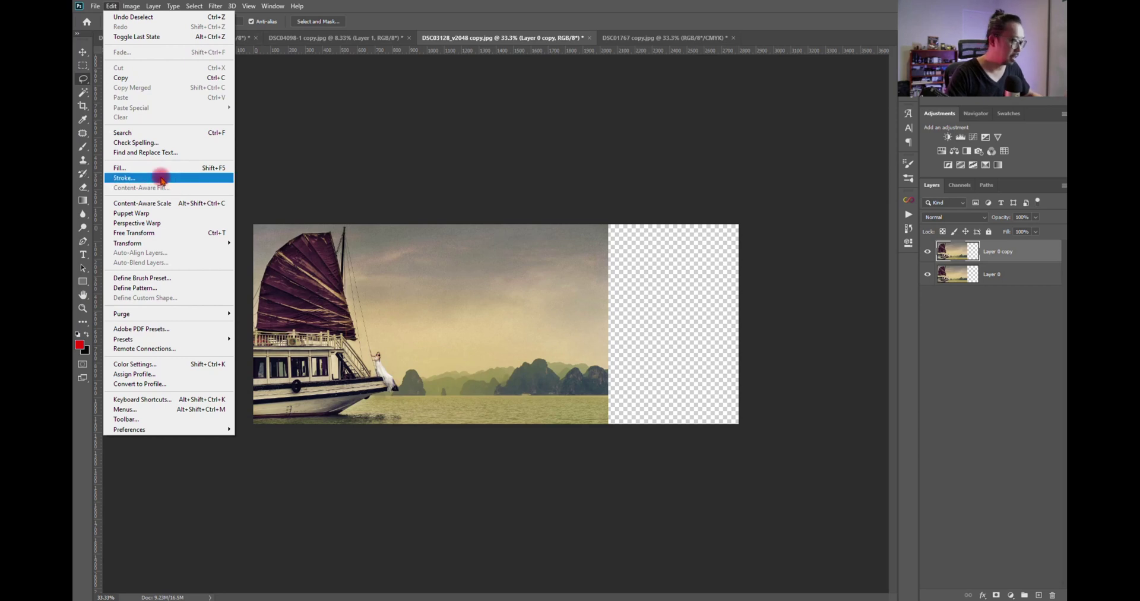
left_click(173, 204)
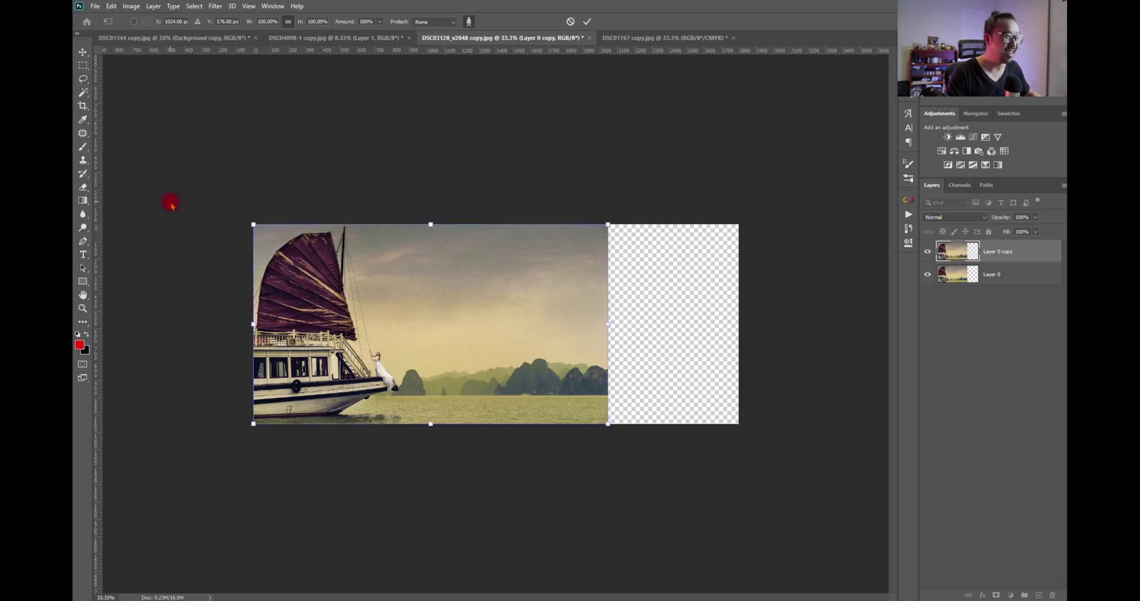
key("shift")
left_click_drag(609, 325, 739, 324)
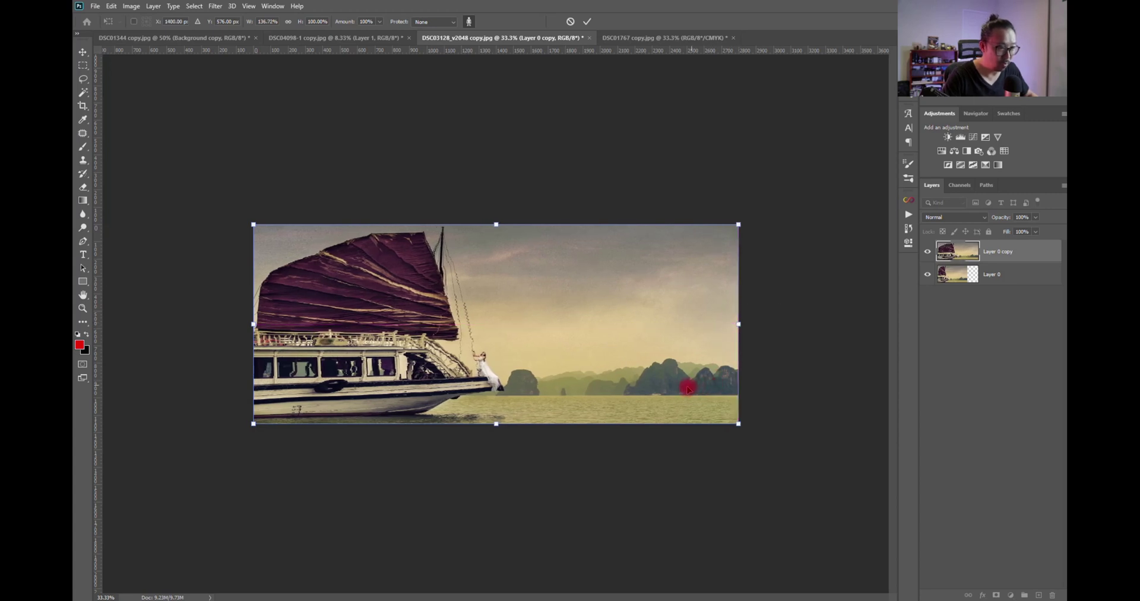
key("Escape")
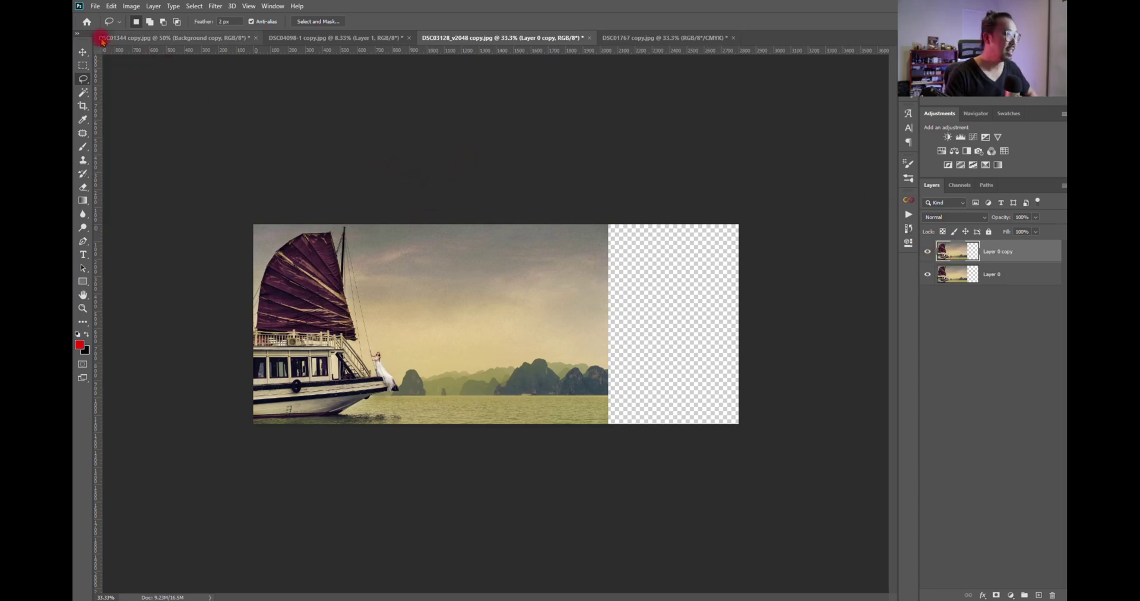
Step: Try to stretch the layer copy to 136.72% width with Content-Aware Scale protecting Alpha 1, and cancel
left_click(111, 8)
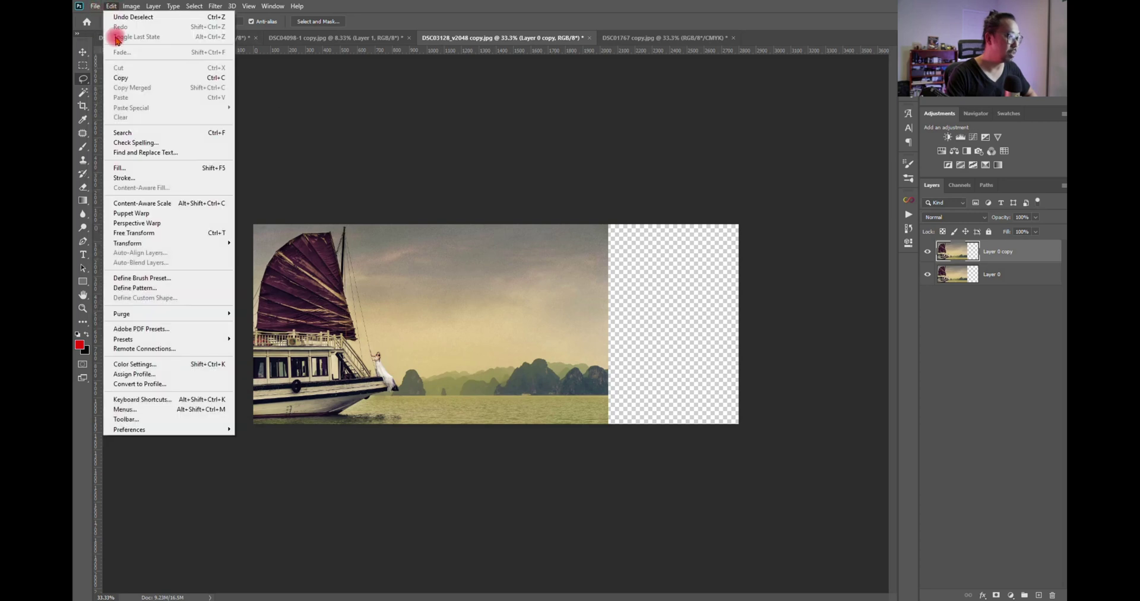
left_click(181, 203)
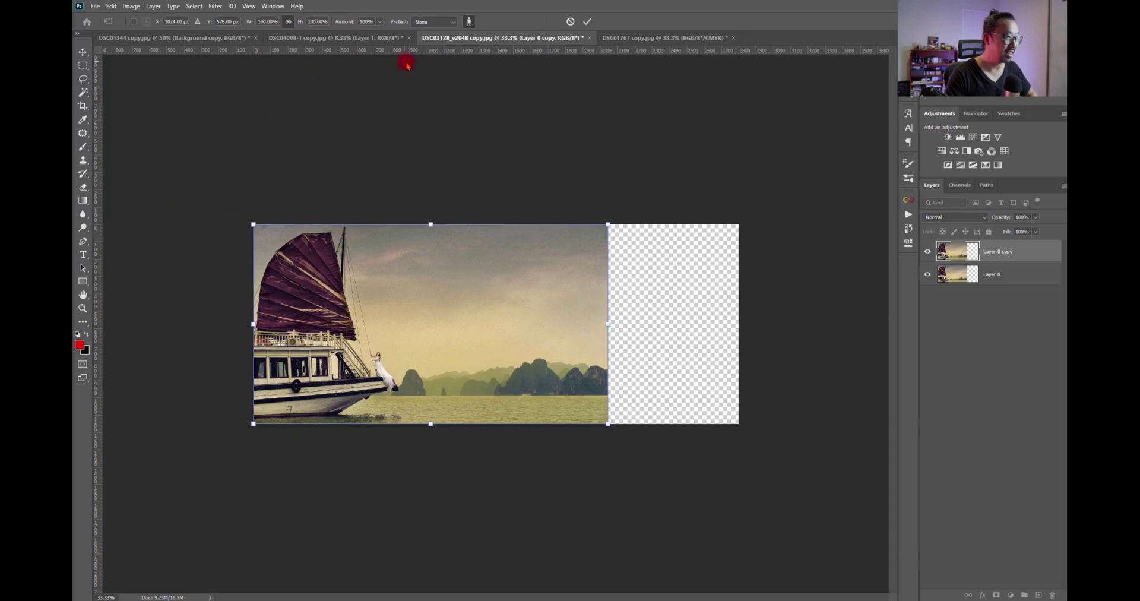
left_click(425, 21)
left_click(439, 39)
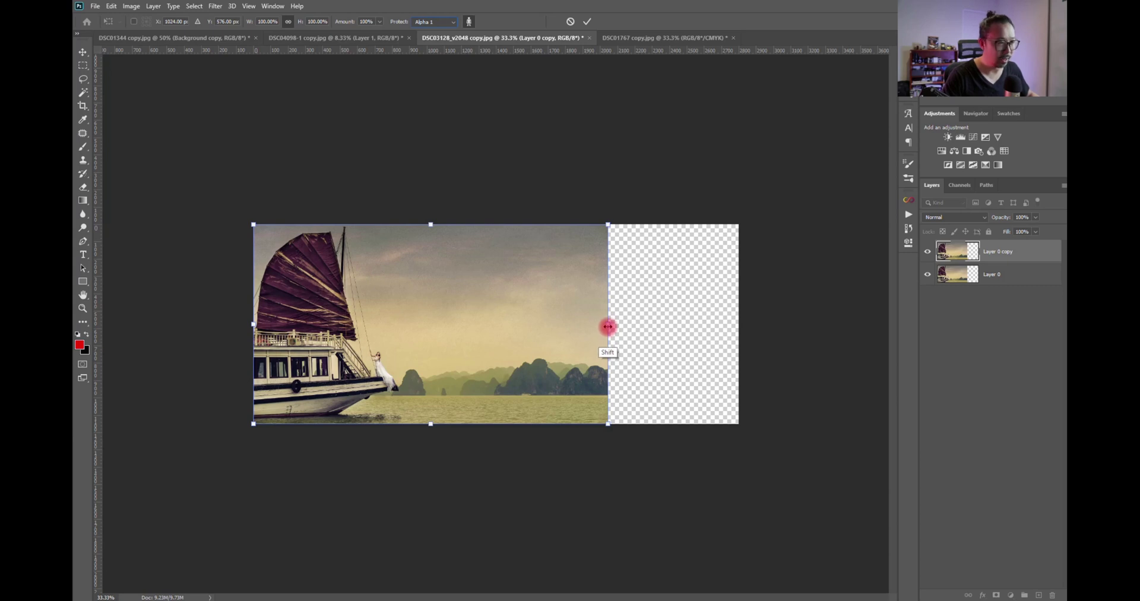
left_click_drag(608, 326, 739, 318)
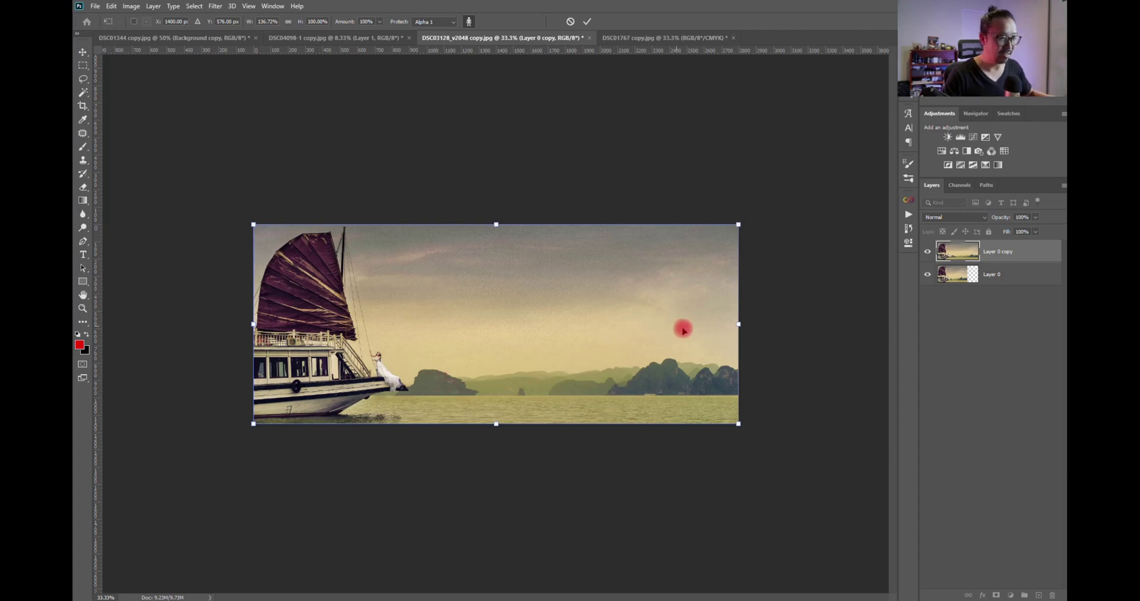
key("Escape")
key("l")
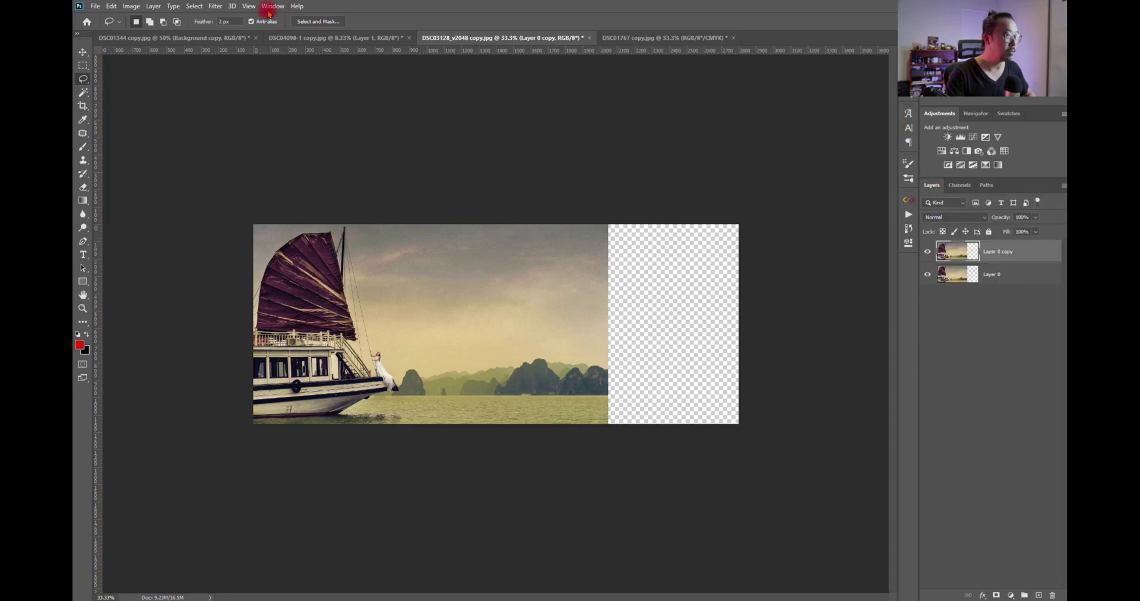
Step: Widen the layer copy slightly into the empty canvas using Content-Aware Scale with Alpha 1 protected, and commit it
left_click(111, 6)
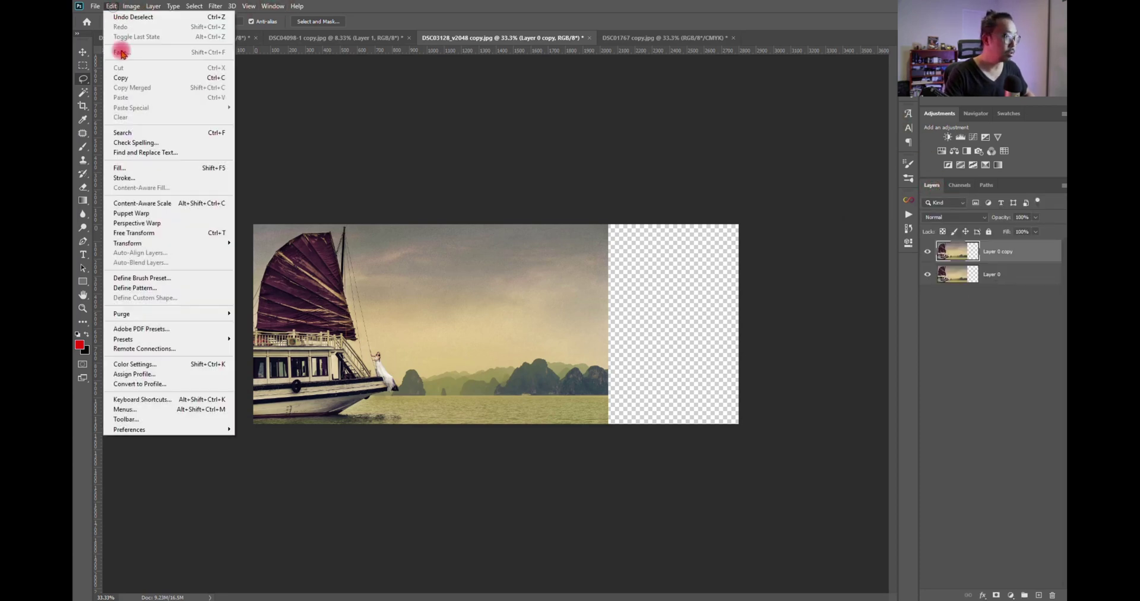
left_click(142, 204)
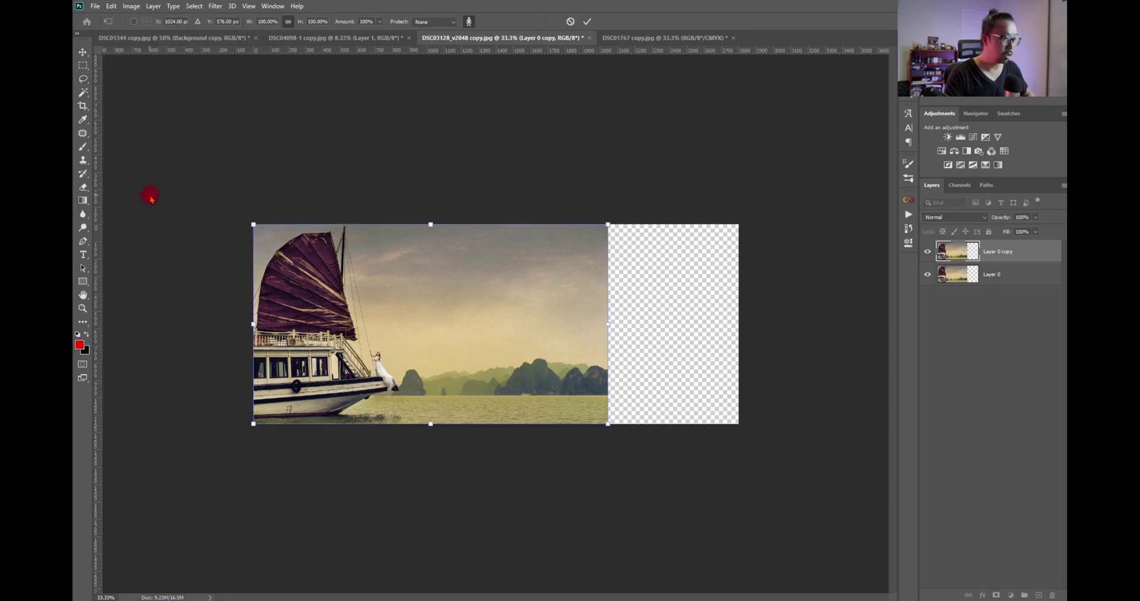
left_click(435, 21)
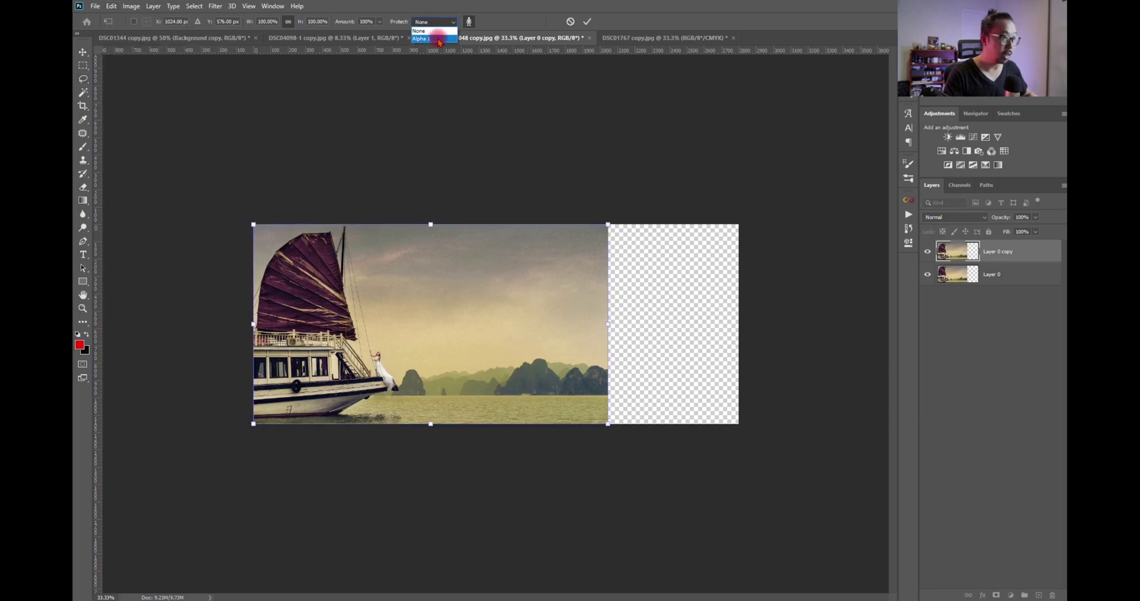
left_click(438, 39)
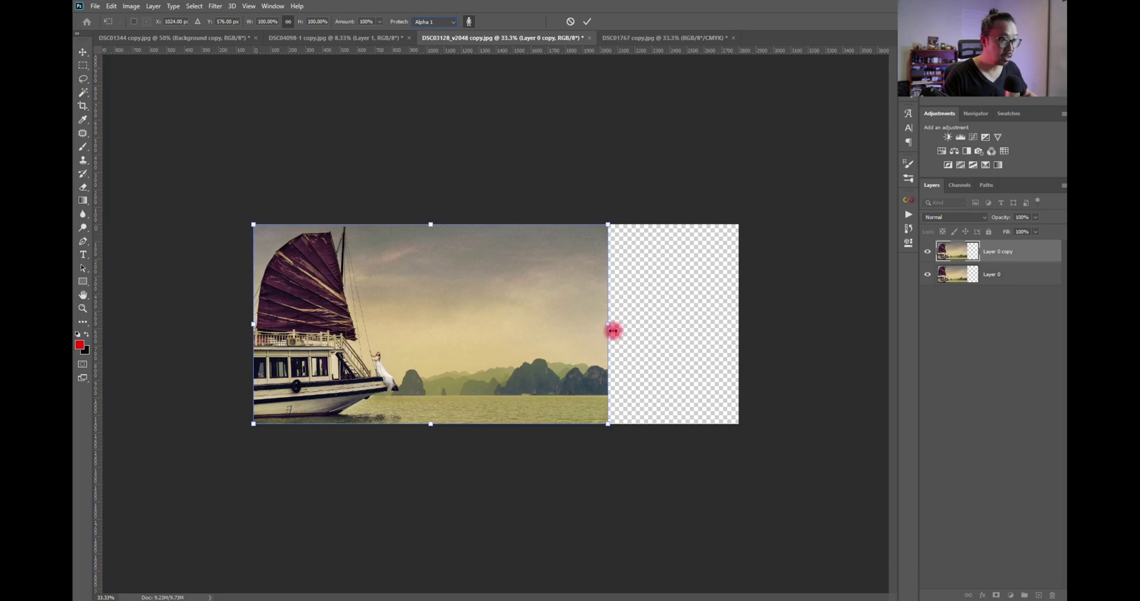
key("shift")
mouse_move(608, 325)
left_mouse_down()
mouse_move(646, 325)
mouse_move(631, 324)
left_mouse_up()
key("Return")
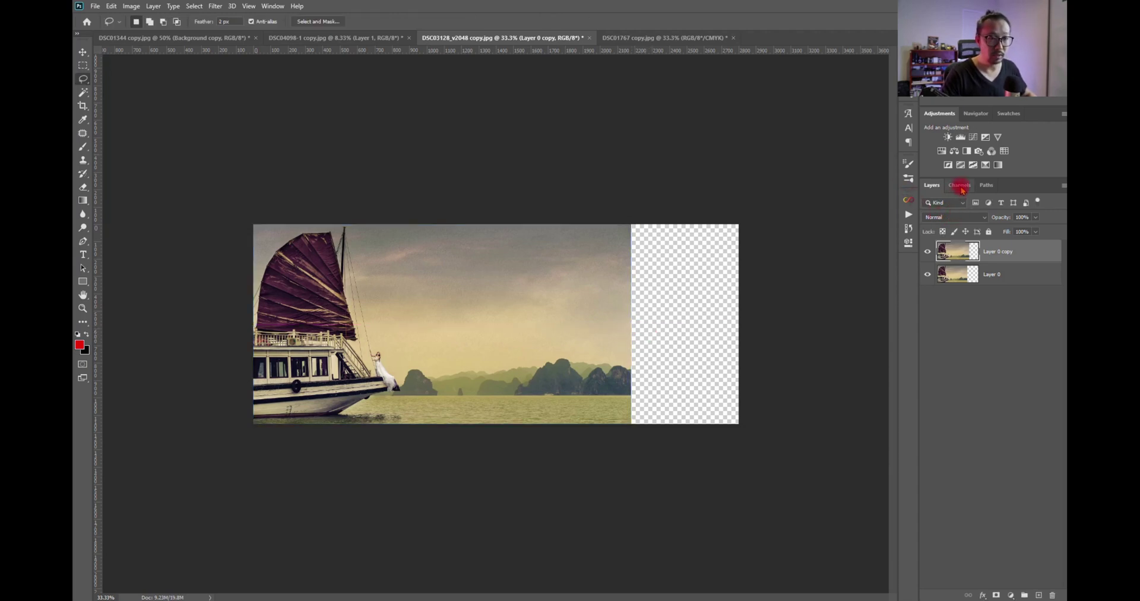
Step: Lasso the boat, woman and mountains on the widened photo, save the selection as a new alpha channel and deselect
left_click(960, 185)
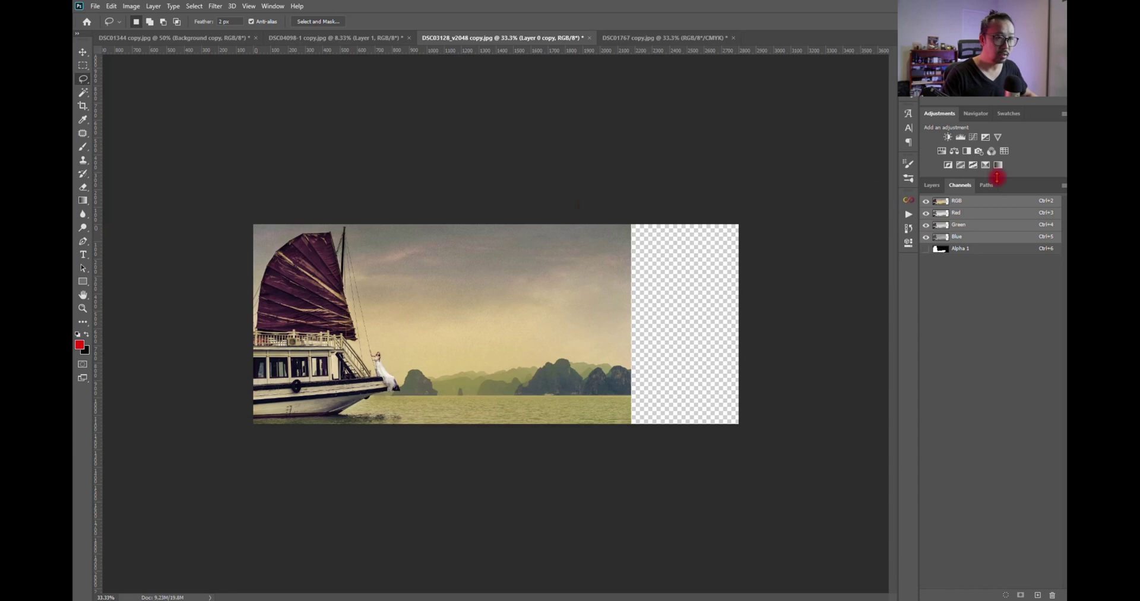
left_click(932, 185)
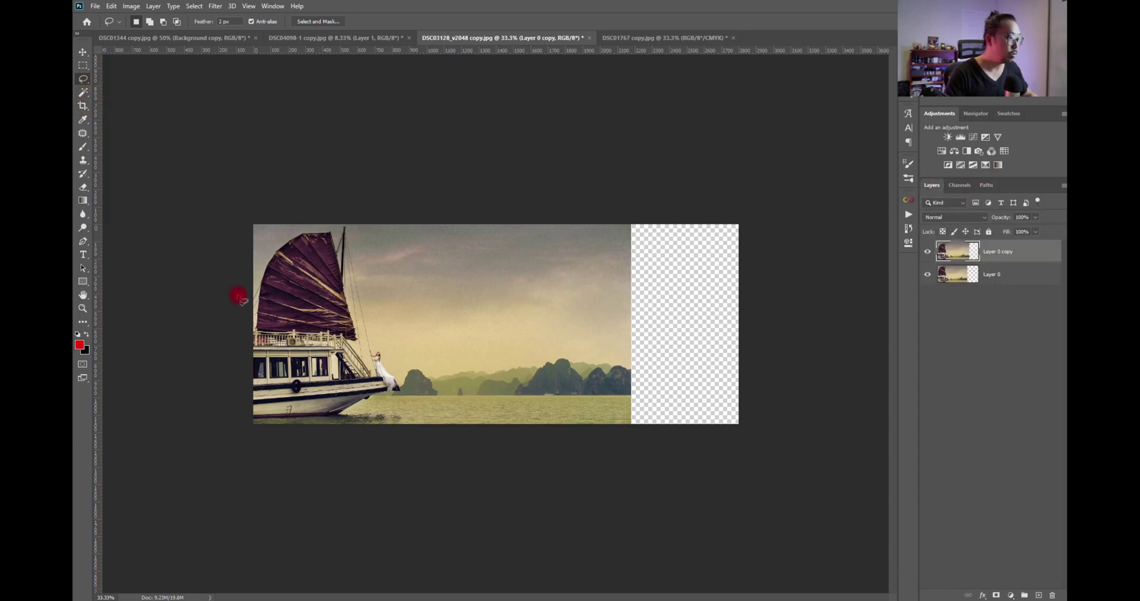
mouse_move(253, 301)
left_mouse_down()
mouse_move(291, 230)
mouse_move(355, 244)
mouse_move(388, 371)
mouse_move(607, 350)
mouse_move(649, 380)
mouse_move(626, 400)
mouse_move(409, 407)
mouse_move(373, 440)
left_mouse_up()
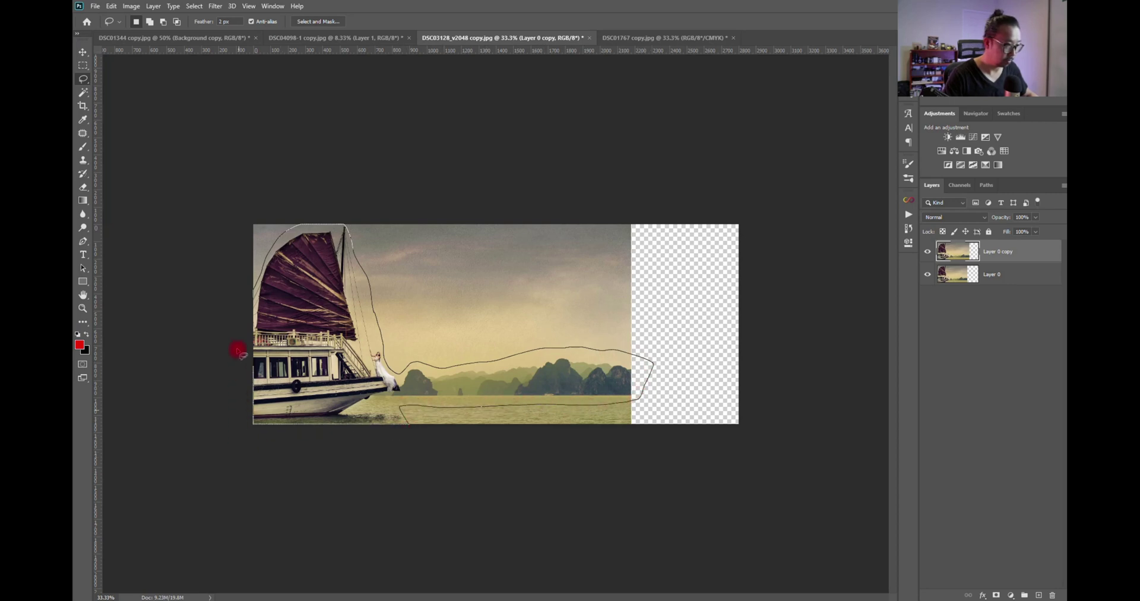
left_click_drag(241, 289, 237, 281)
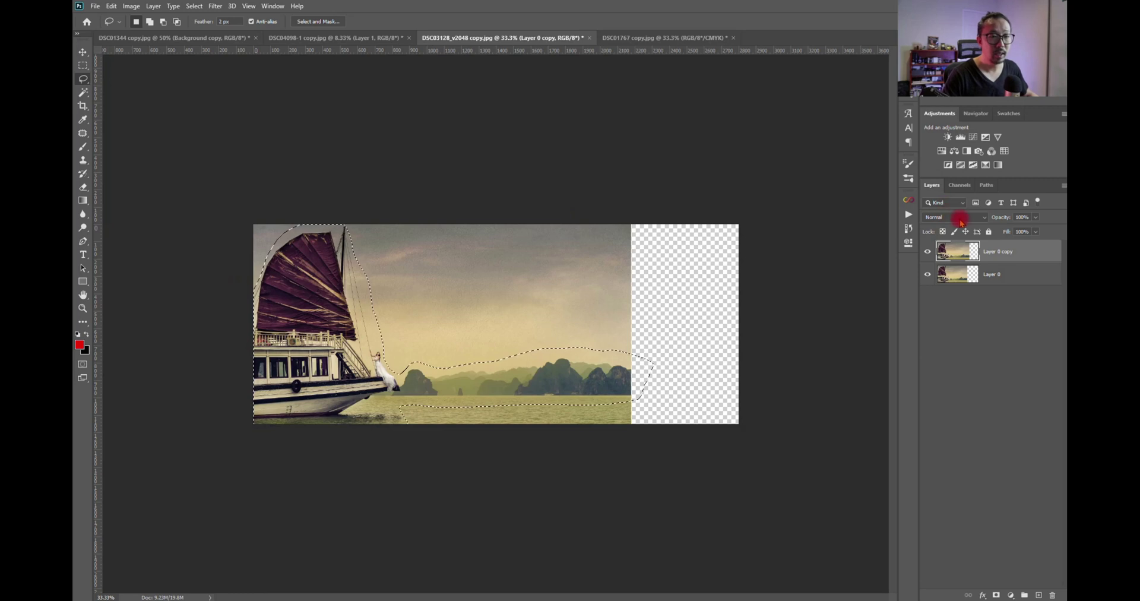
left_click(962, 184)
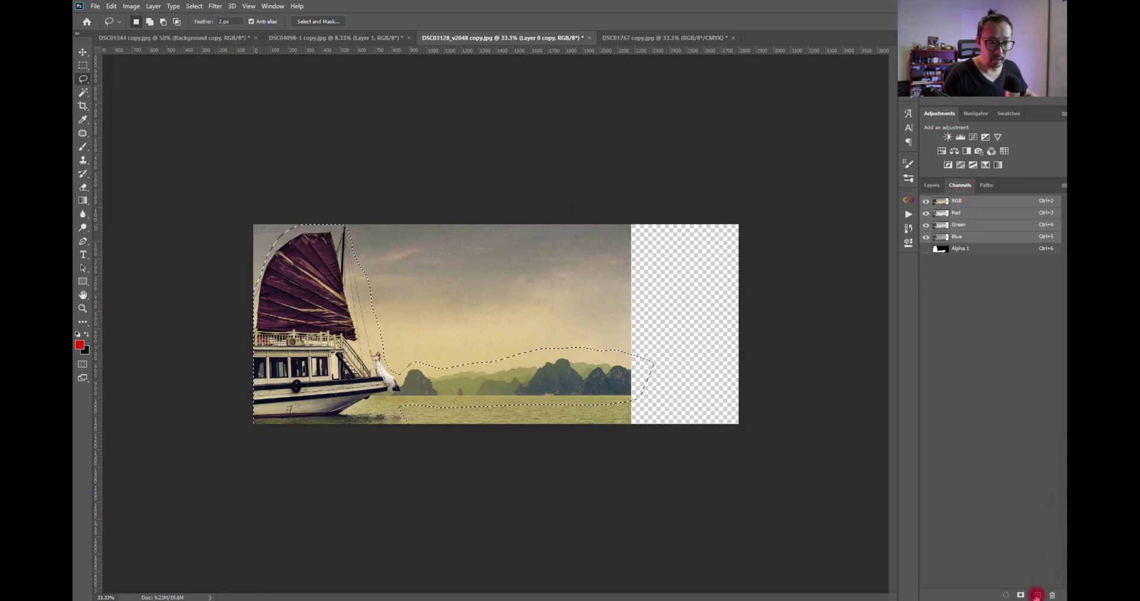
left_click(1022, 595)
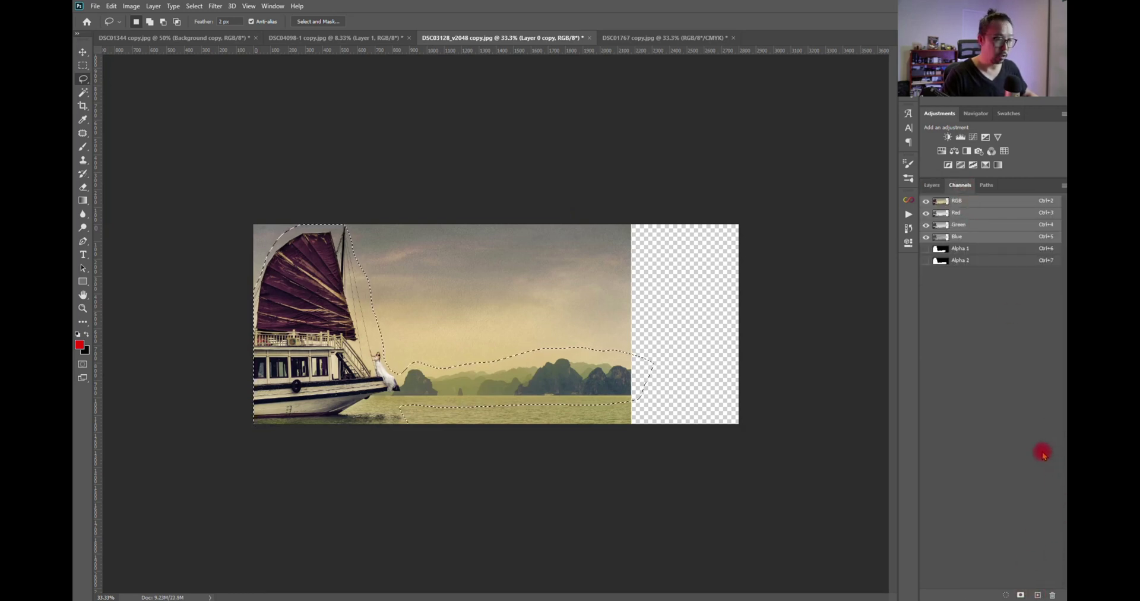
key("ctrl+d")
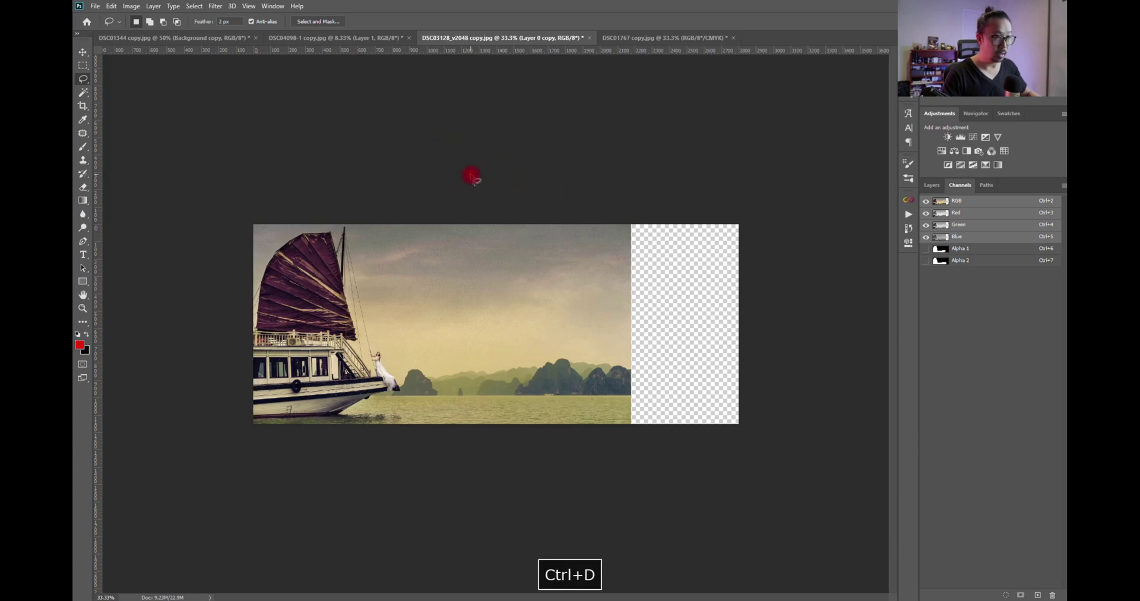
Step: Widen the layer copy further into the empty canvas using Content-Aware Scale with Alpha 2 protected, and commit it
left_click(932, 185)
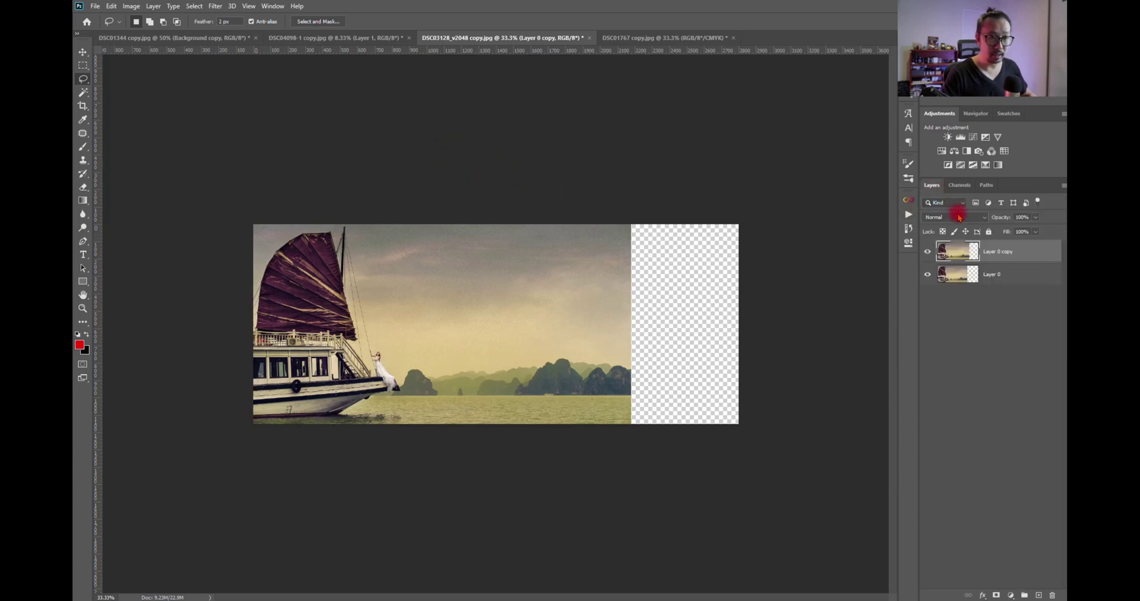
left_click(111, 6)
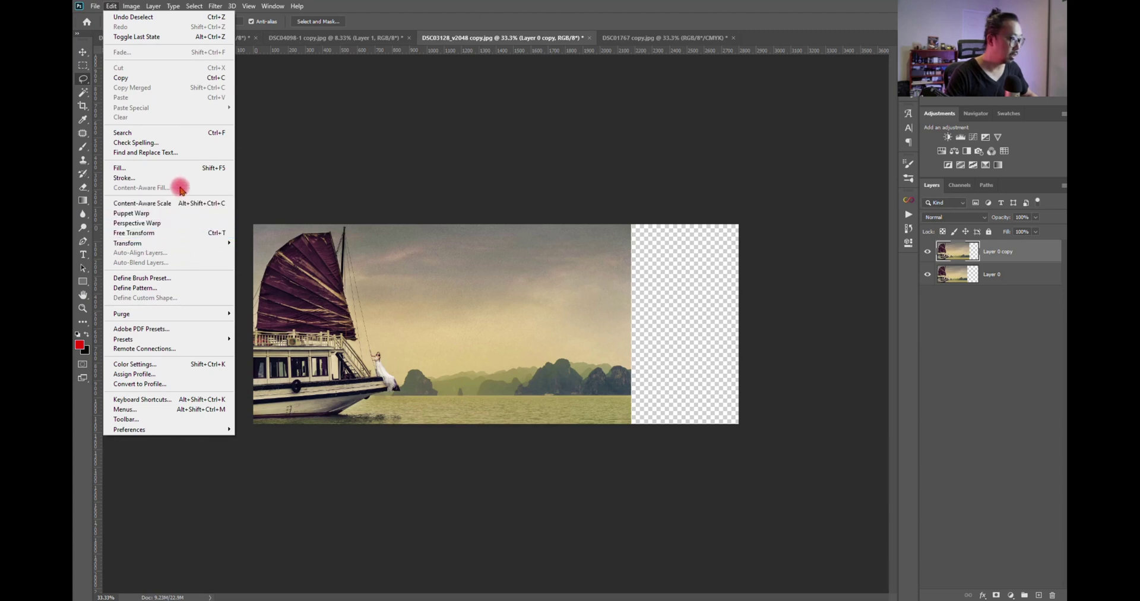
left_click(184, 203)
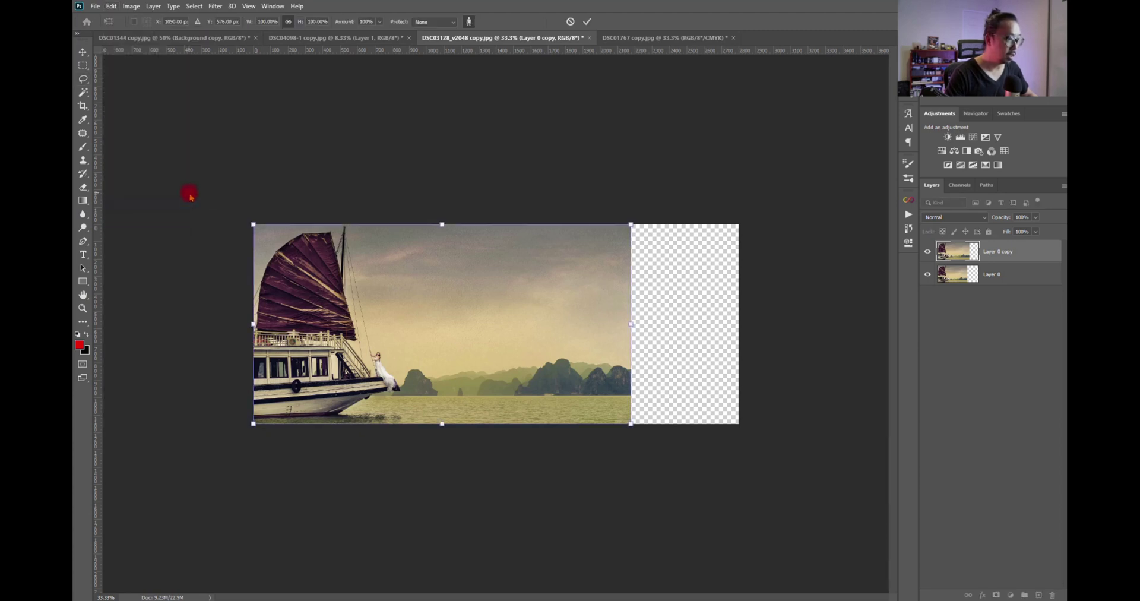
left_click(436, 24)
left_click(435, 52)
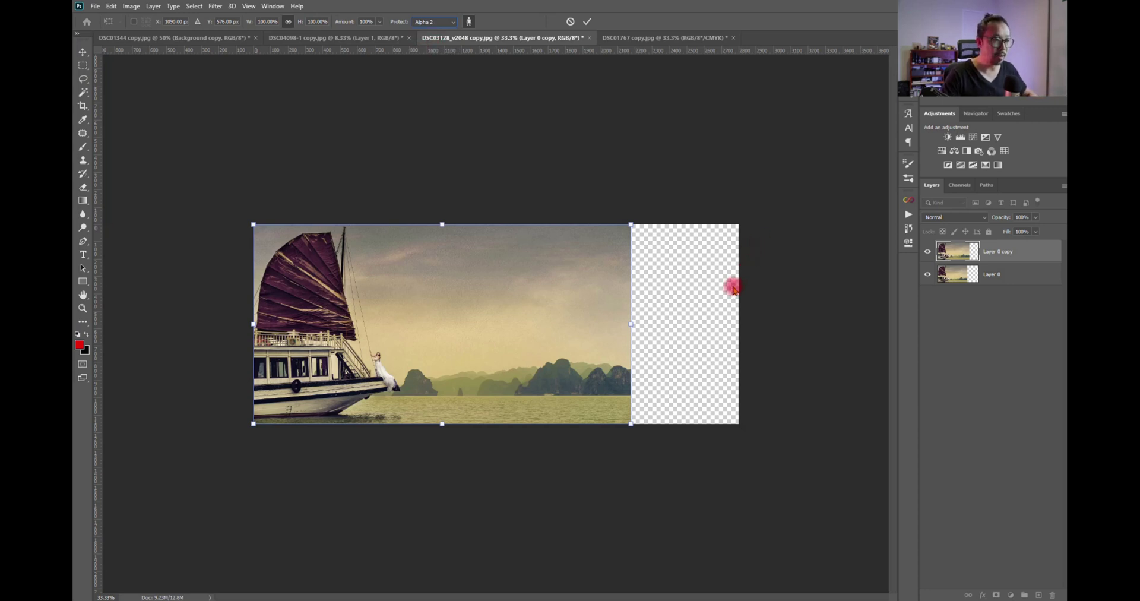
left_click_drag(631, 326, 659, 326)
key("Return")
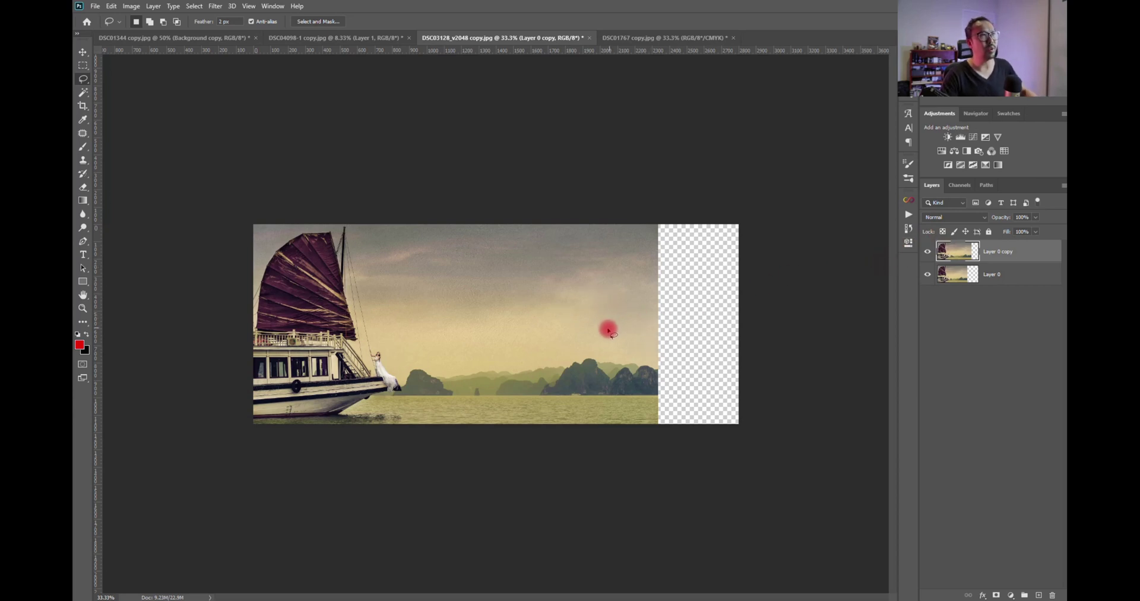
Step: Compare the stretched layer copy with the original photo by toggling layer visibility, examining the boat, sky and mountains up close
left_click(927, 275, "alt")
left_click(928, 276, "alt")
left_click(927, 277, "alt")
left_click(927, 276, "alt")
key("ctrl+equal")
key("ctrl+equal")
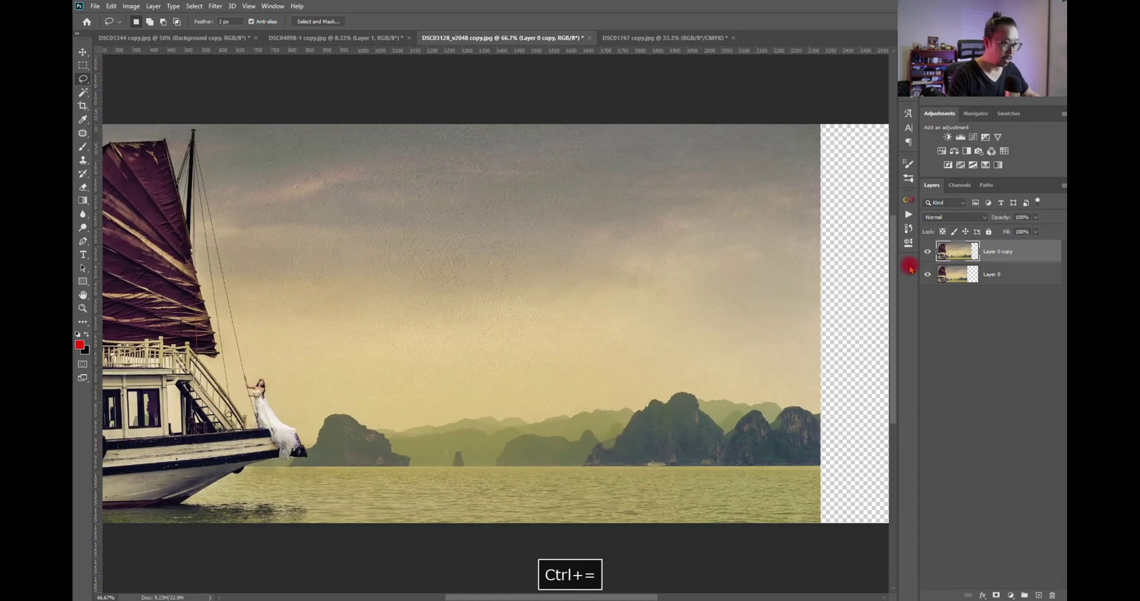
left_click_drag(455, 427, 577, 382)
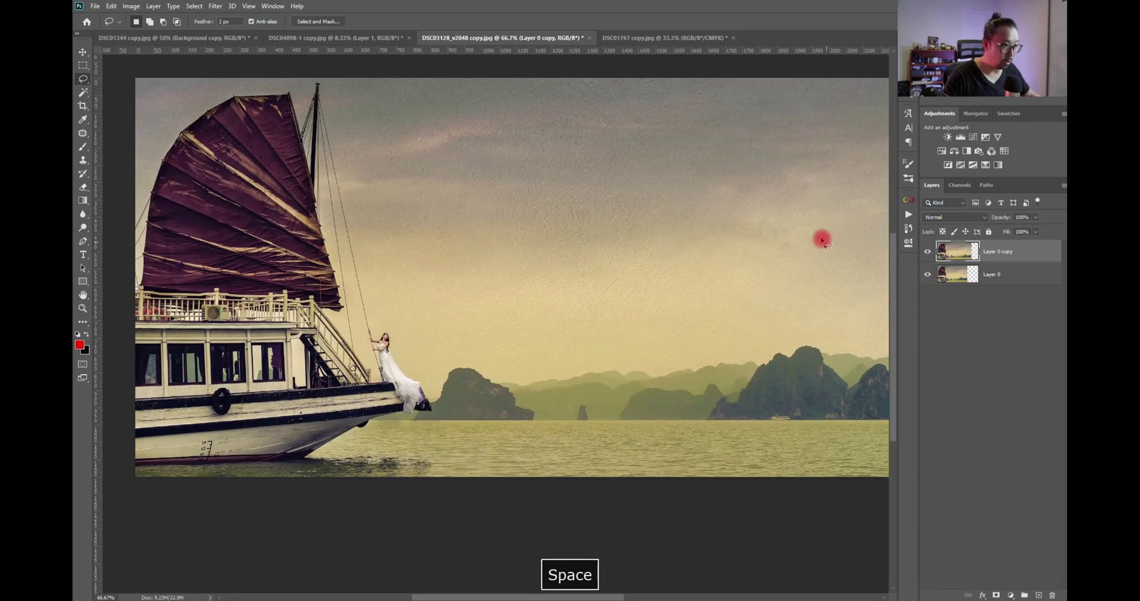
left_click(929, 275, "alt")
left_click(928, 277, "alt")
key("ctrl+minus")
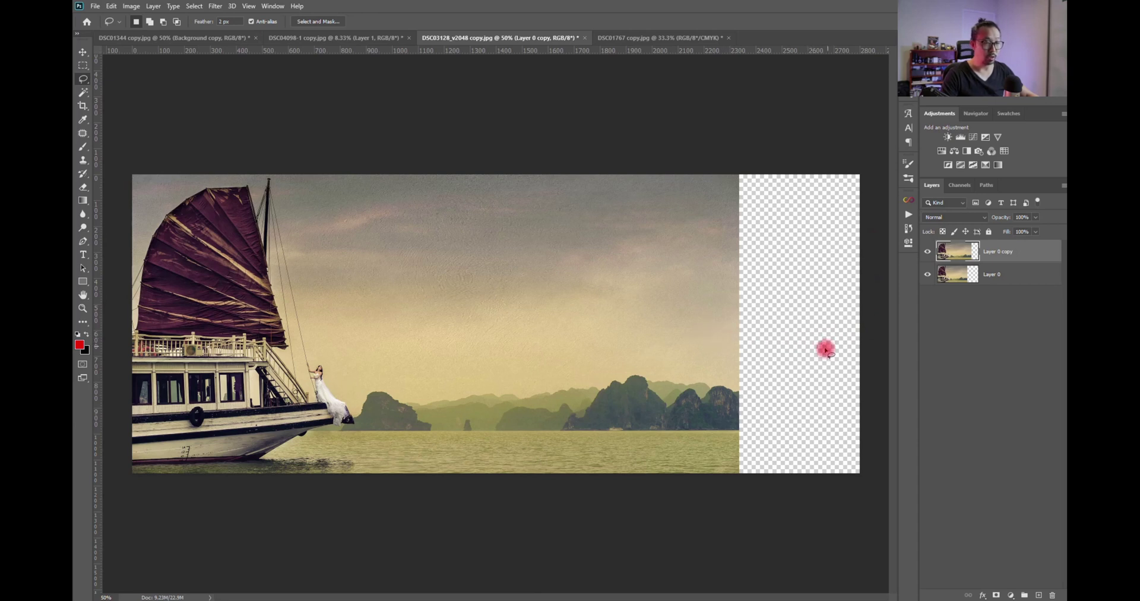
key("ctrl+minus")
key("ctrl+minus")
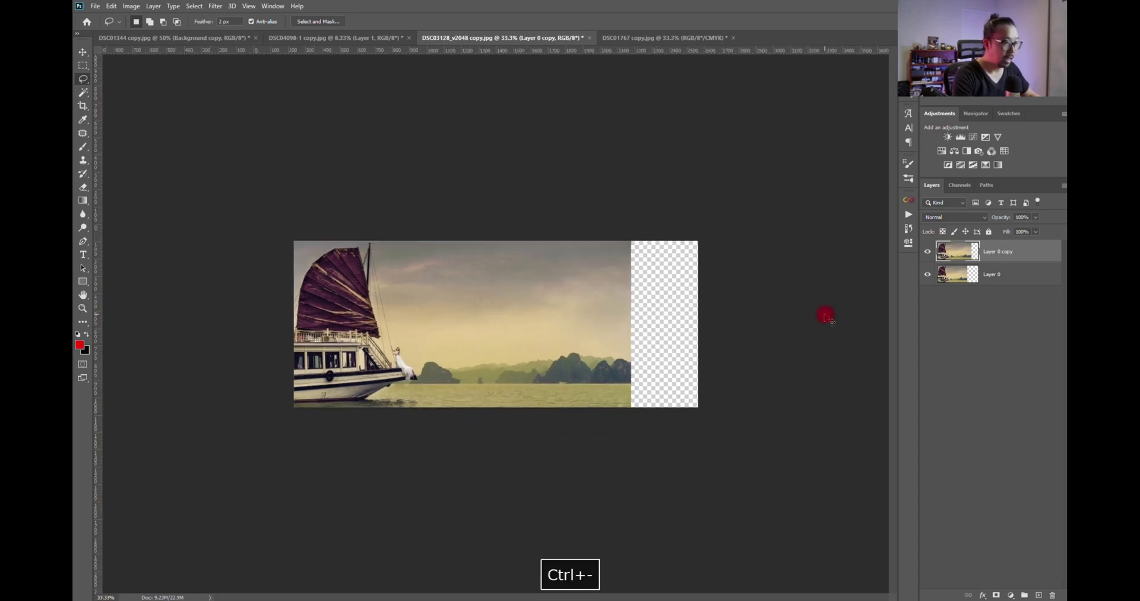
key("ctrl+equal")
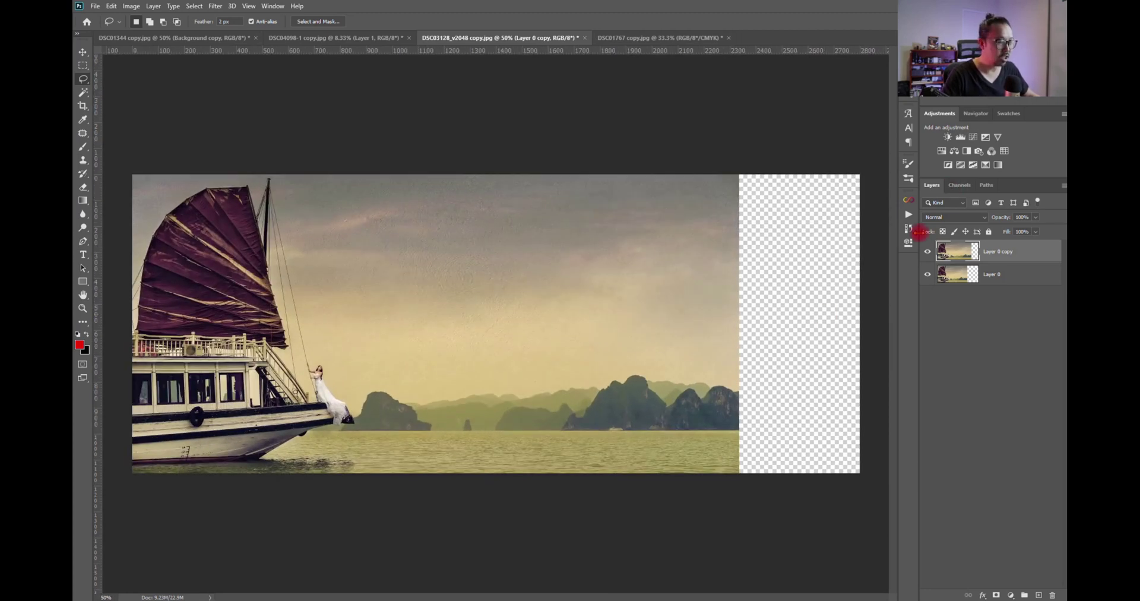
left_click(928, 253)
left_click(925, 256)
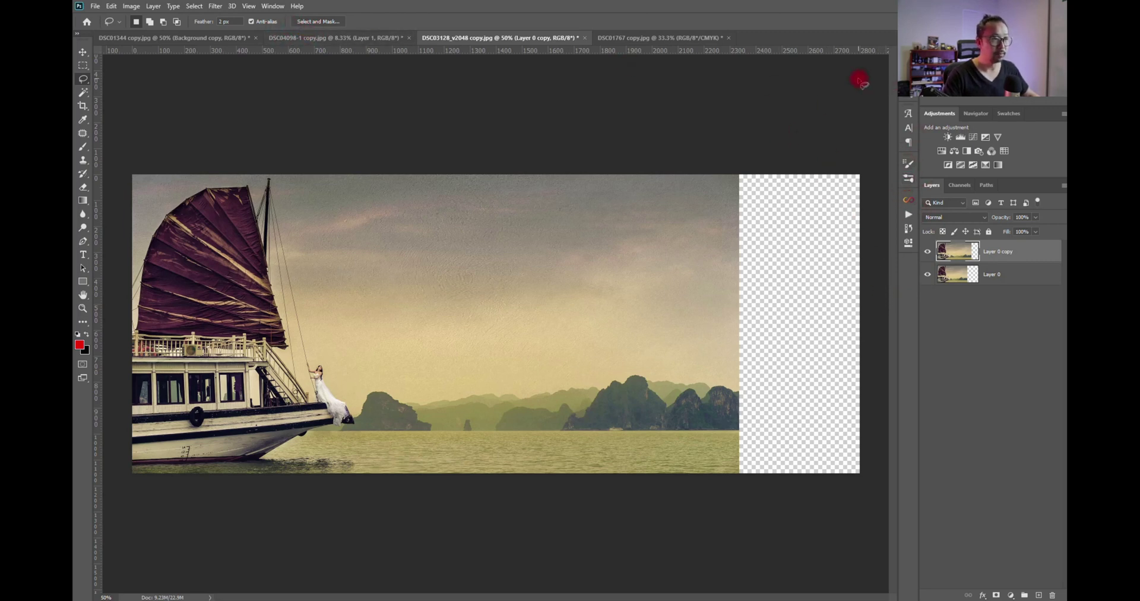
Step: Convert the locked Background of DSC01767 copy.jpg into a regular layer named Layer 0
left_click(675, 41)
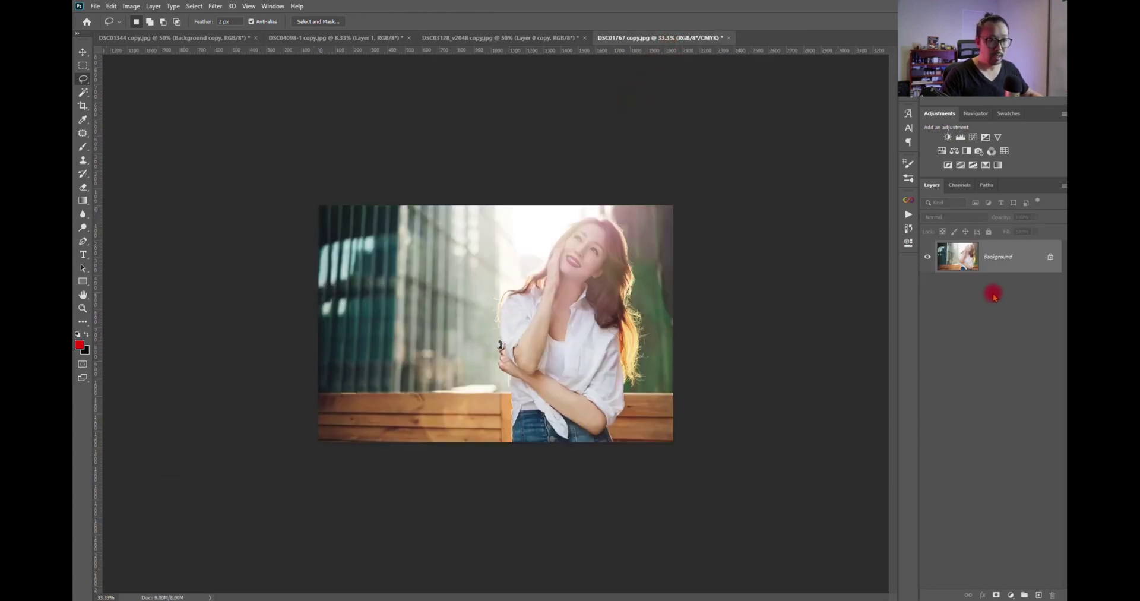
double_click(957, 258)
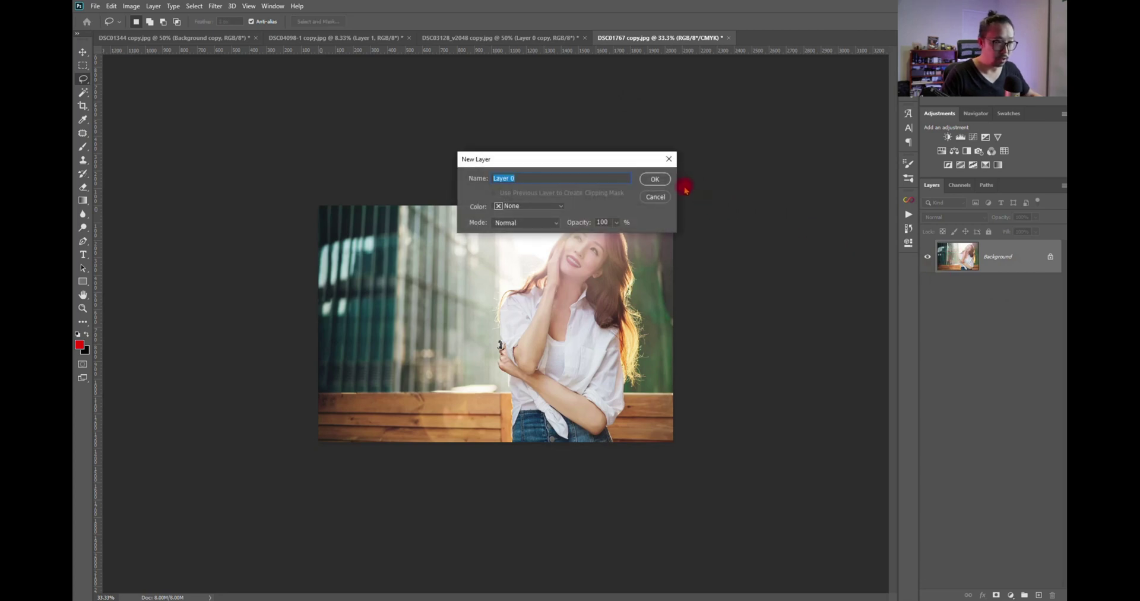
left_click(657, 179)
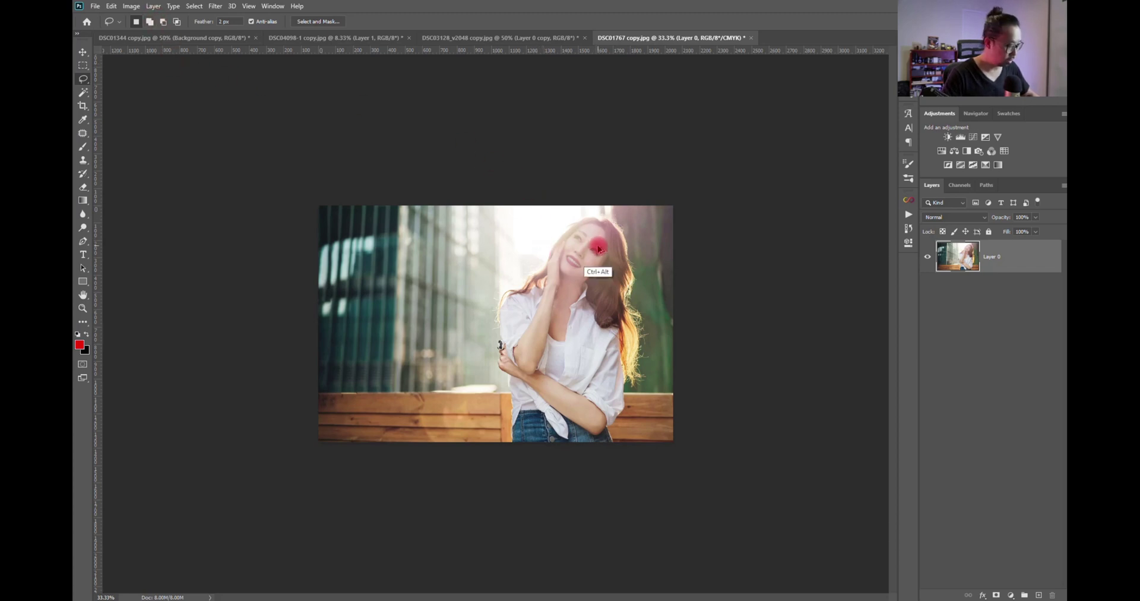
Step: Set the portrait's canvas width to 2500 pixels with the anchor centred
key("ctrl+alt+c")
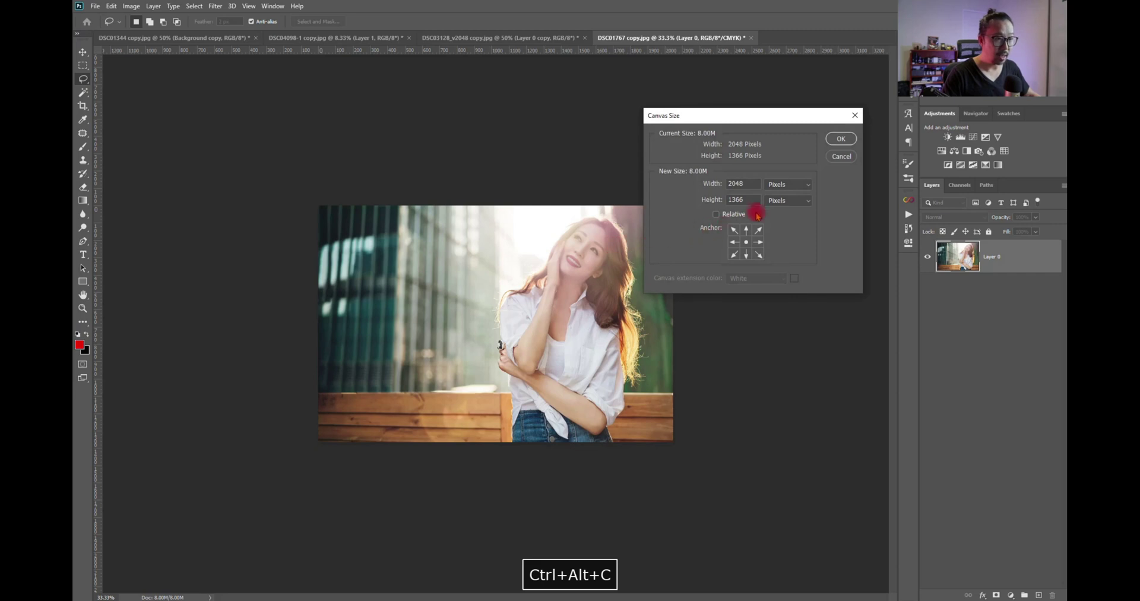
double_click(735, 183)
type("250")
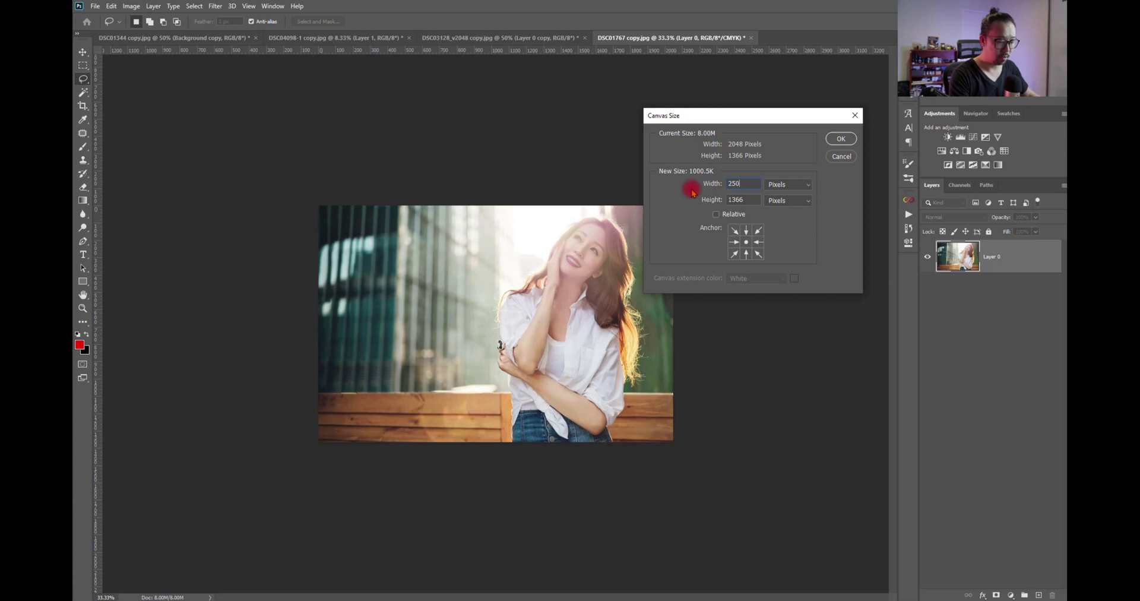
type("00")
key("Return")
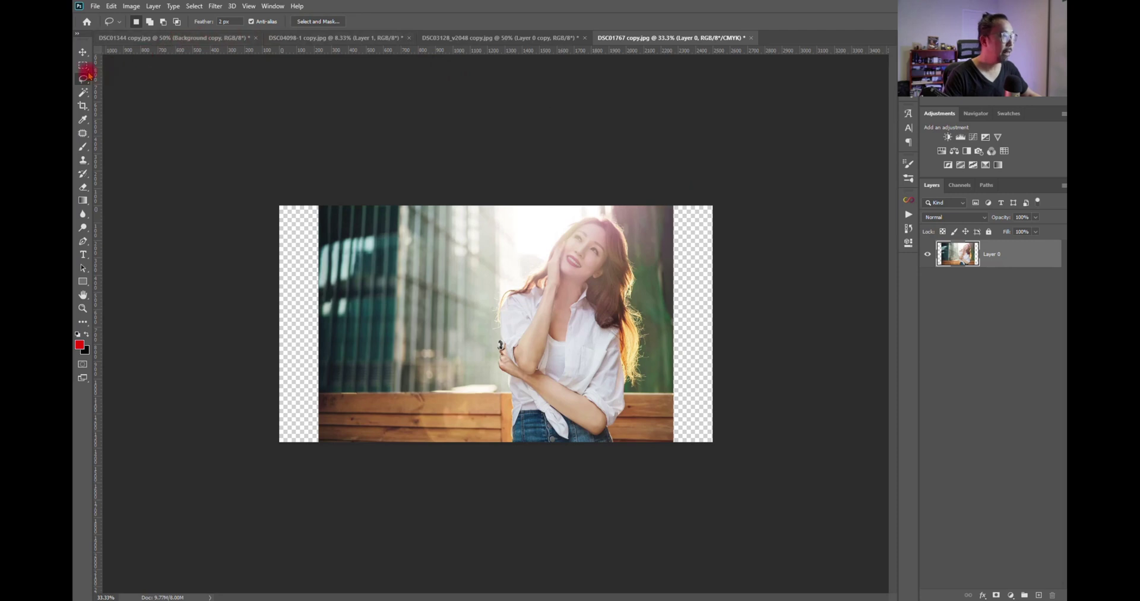
Step: Try to stretch the portrait past the canvas's sides using Content-Aware Scale with the skin-tone protection option
left_click(112, 7)
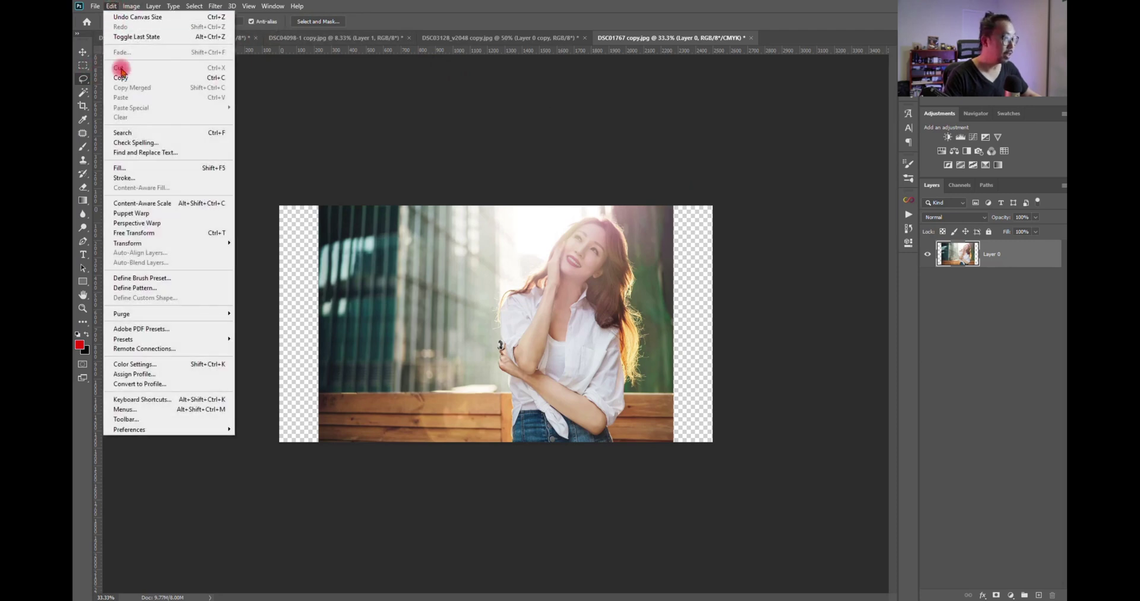
left_click(153, 204)
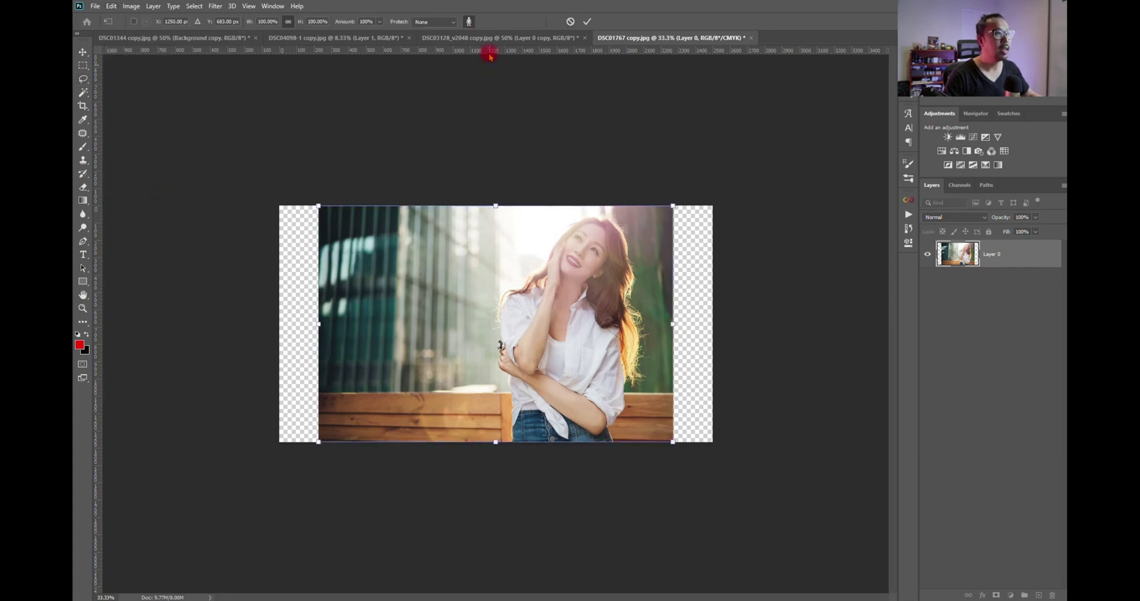
left_click(469, 23)
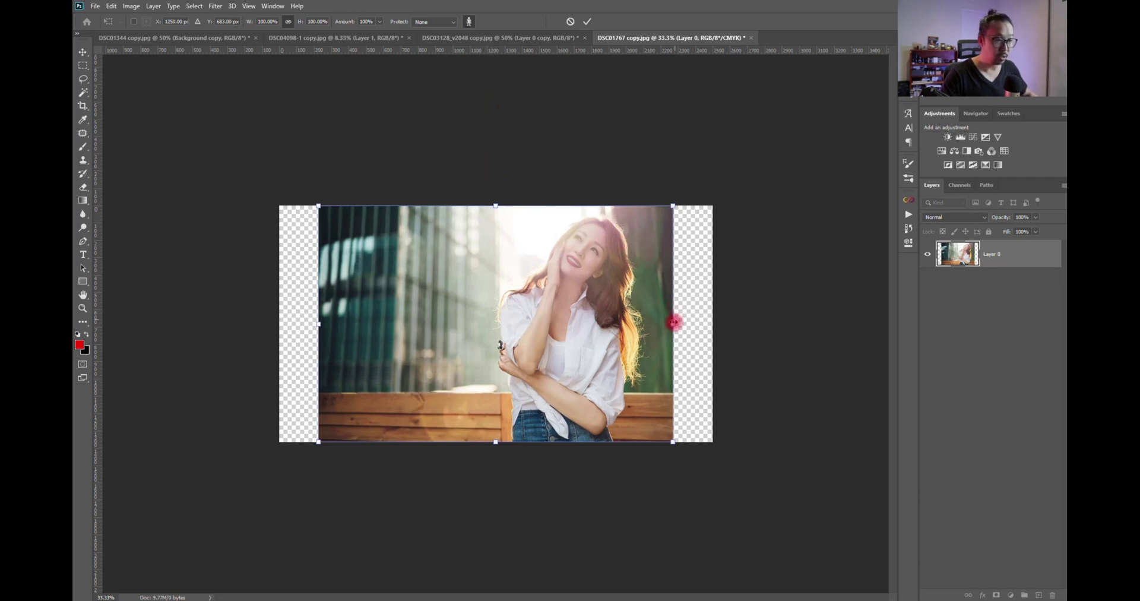
left_click_drag(674, 323, 710, 322)
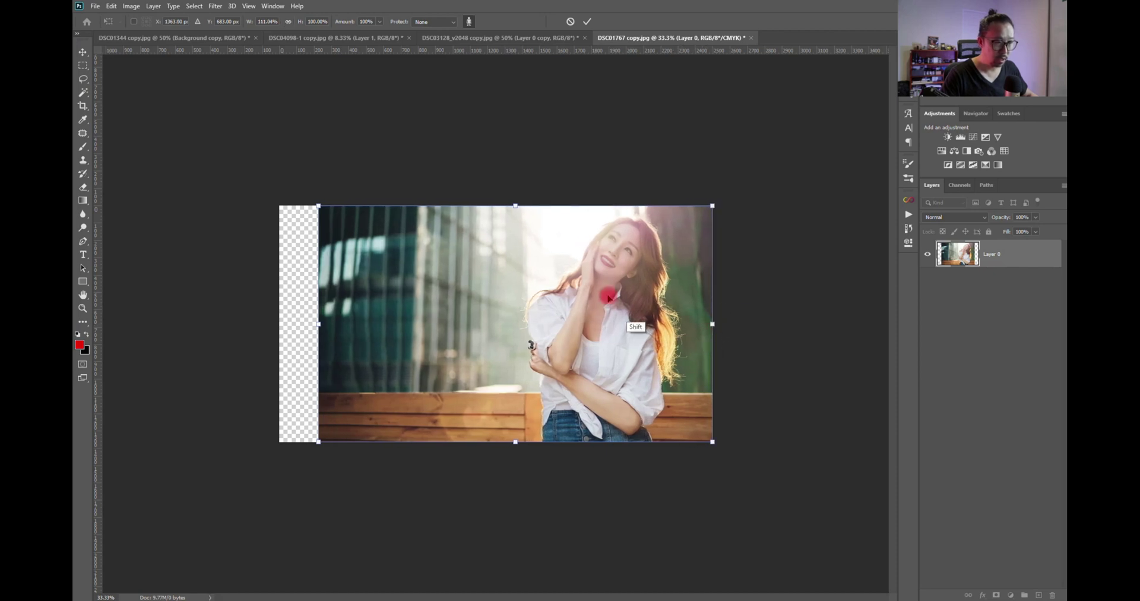
left_click_drag(318, 324, 222, 324)
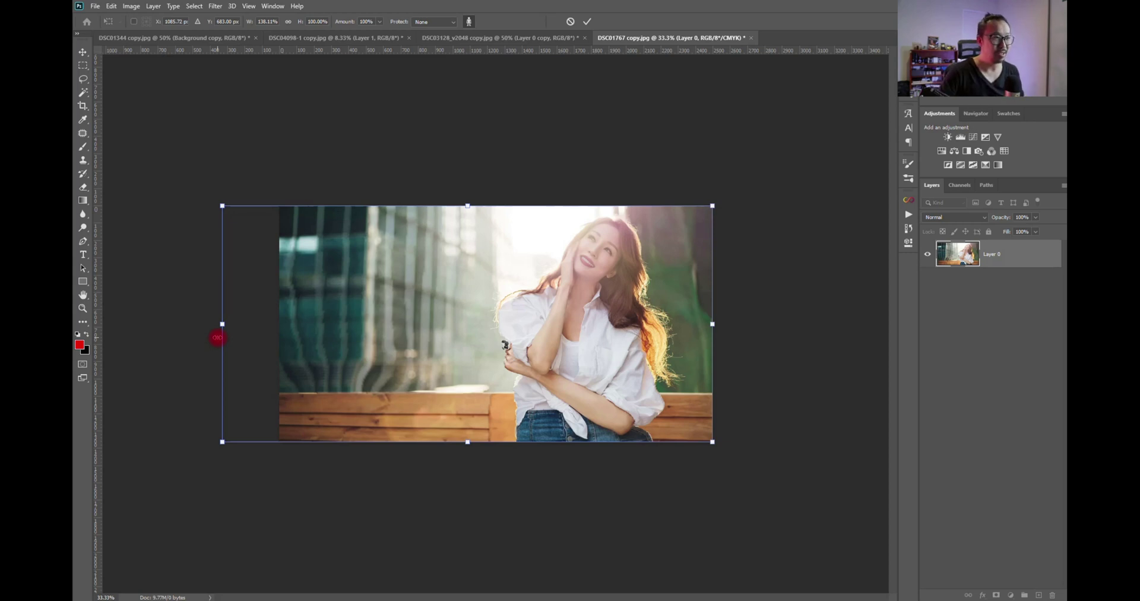
left_click(469, 24)
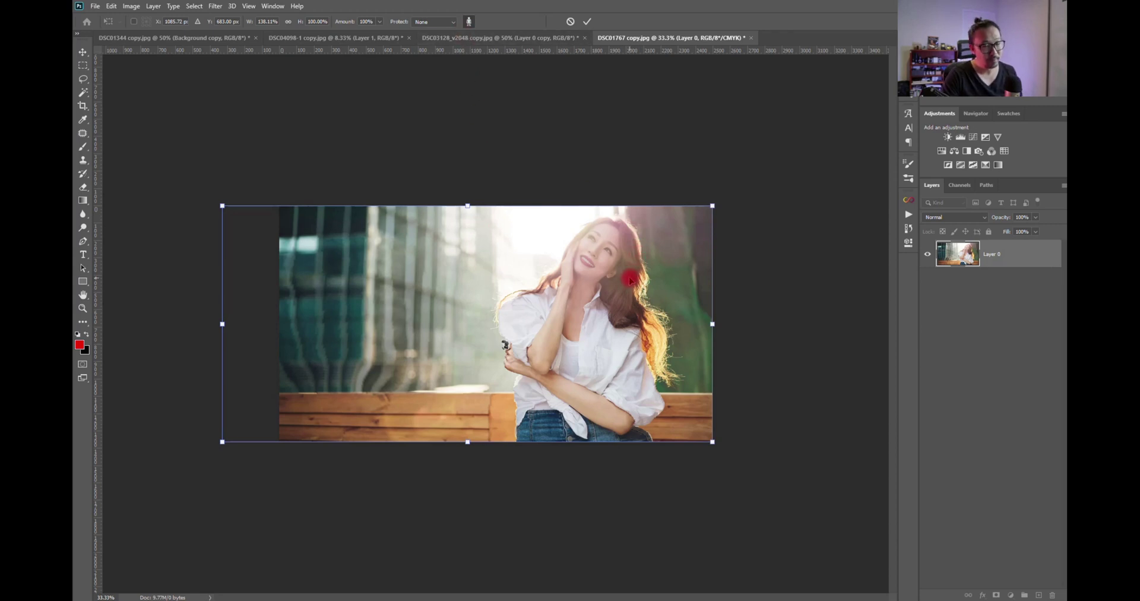
key("Escape")
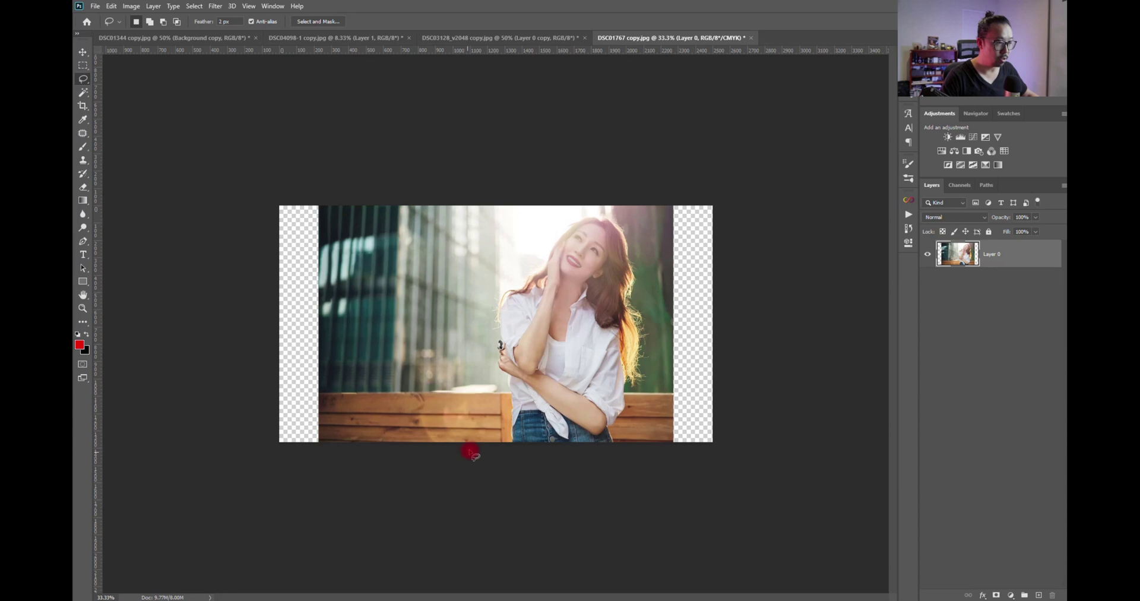
Step: Outline the woman with a loose lasso selection, save it as an alpha channel, and deselect
mouse_move(512, 459)
left_mouse_down()
mouse_move(490, 326)
mouse_move(500, 278)
mouse_move(542, 228)
mouse_move(593, 210)
mouse_move(633, 246)
mouse_move(655, 337)
mouse_move(647, 392)
mouse_move(614, 457)
mouse_move(510, 457)
left_mouse_up()
left_click(960, 185)
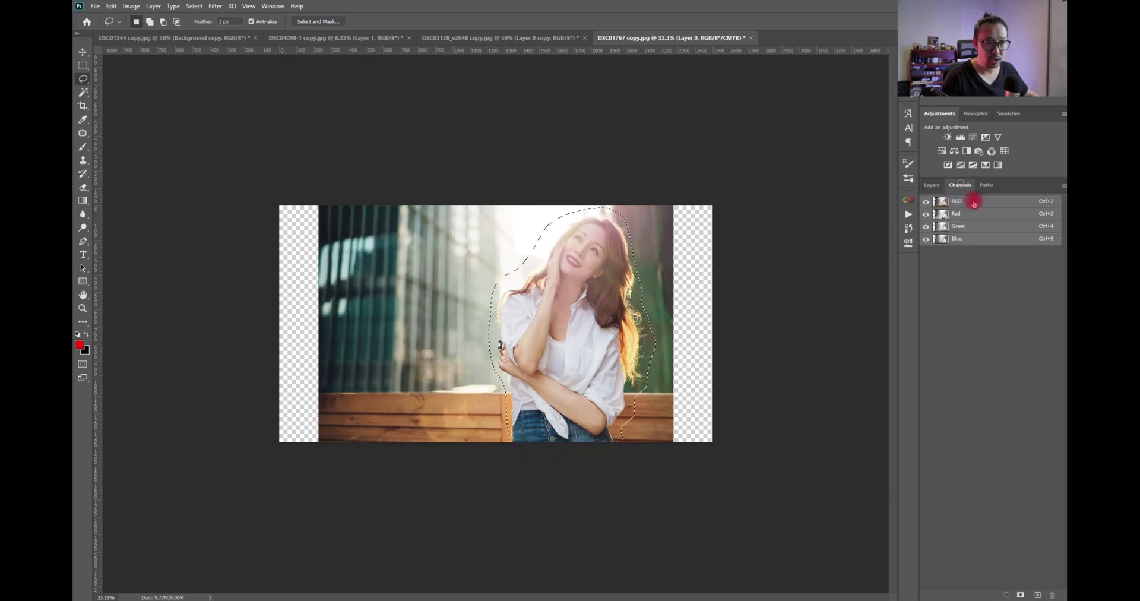
left_click(1019, 594)
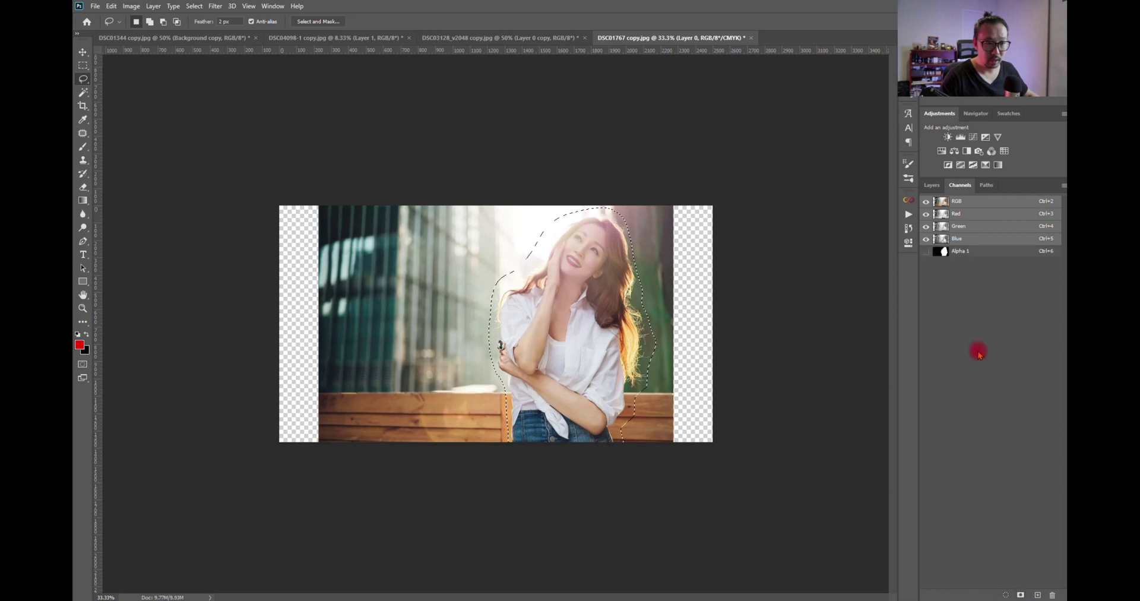
left_click(931, 185)
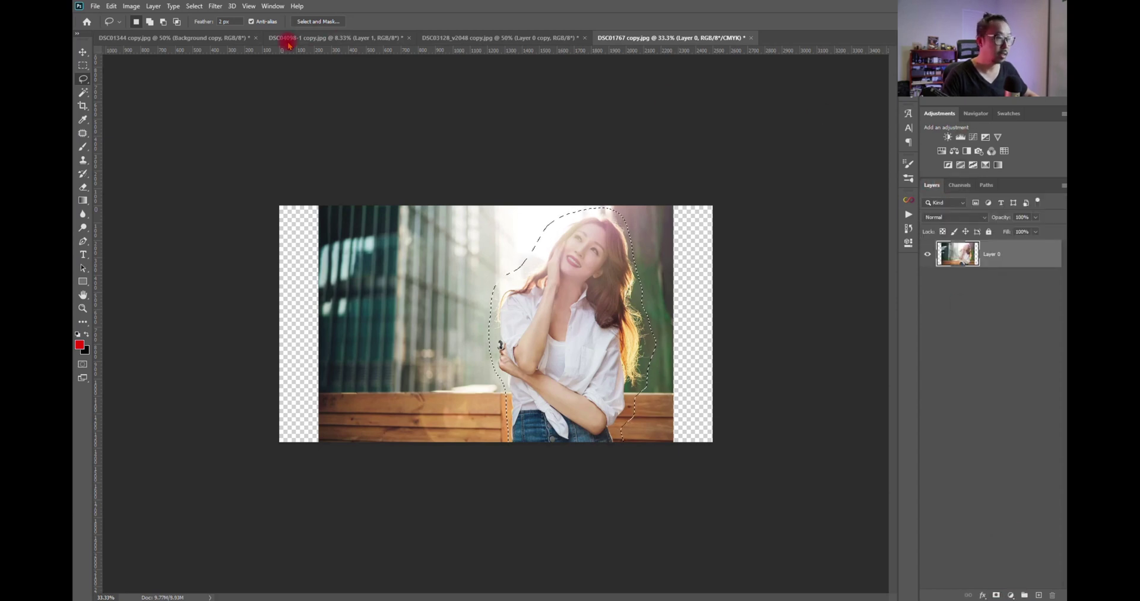
key("ctrl+d")
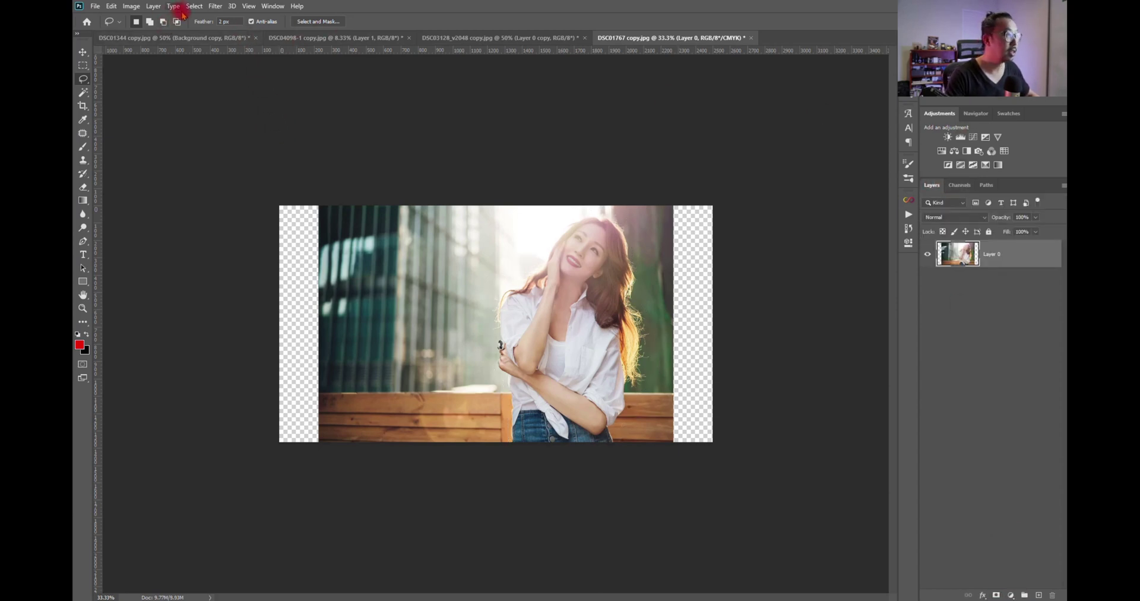
Step: Stretch the portrait to both side edges of the canvas, about 122% width, using Content-Aware Scale with Alpha 1 protected
left_click(111, 7)
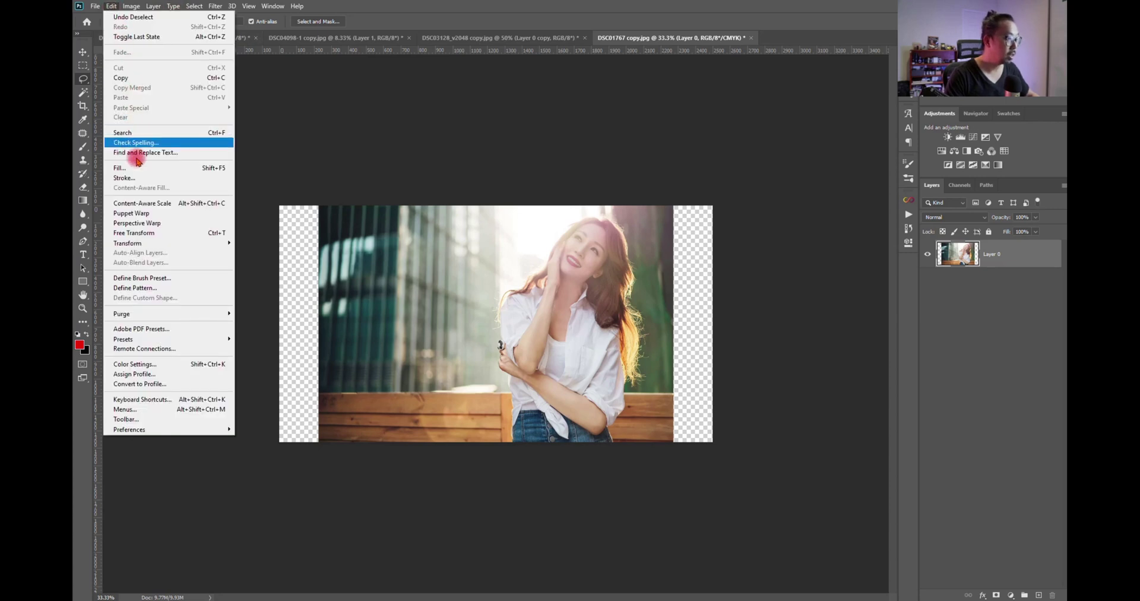
left_click(145, 205)
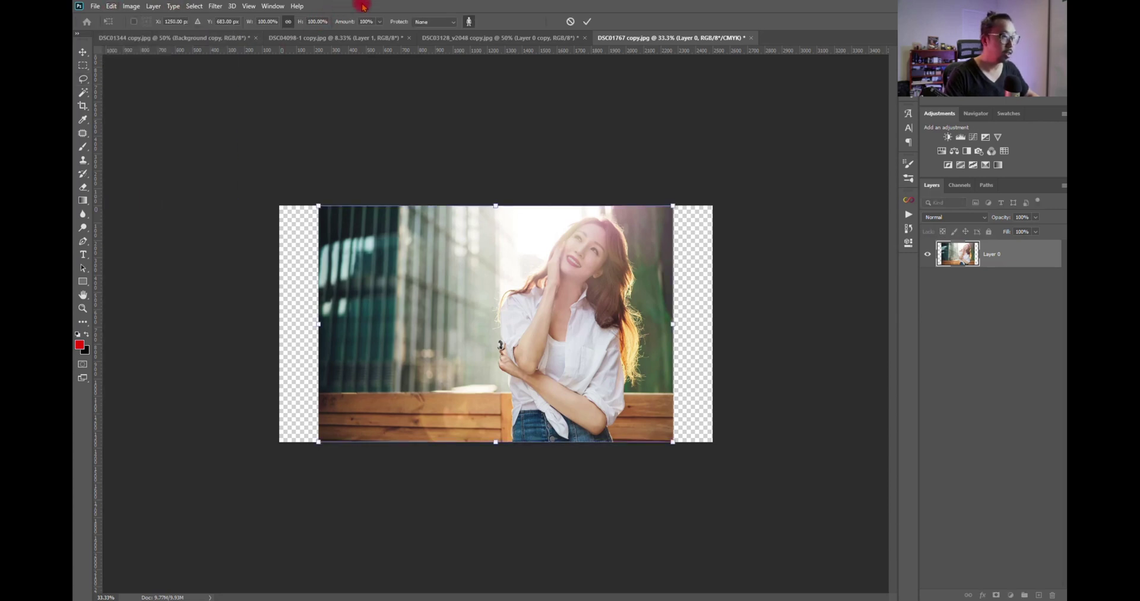
left_click(439, 21)
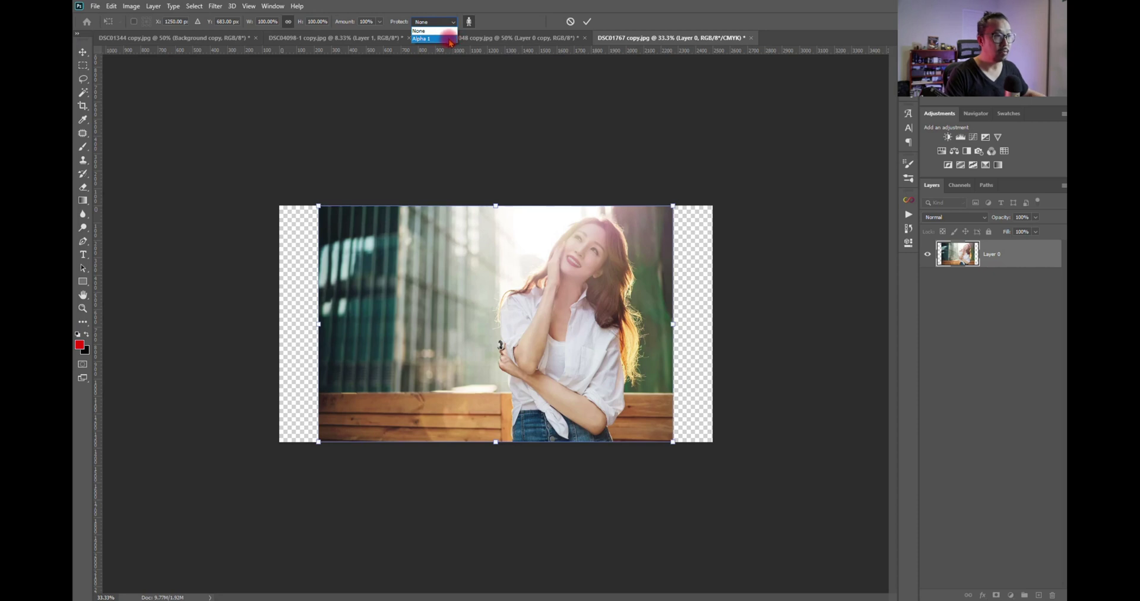
left_click(447, 38)
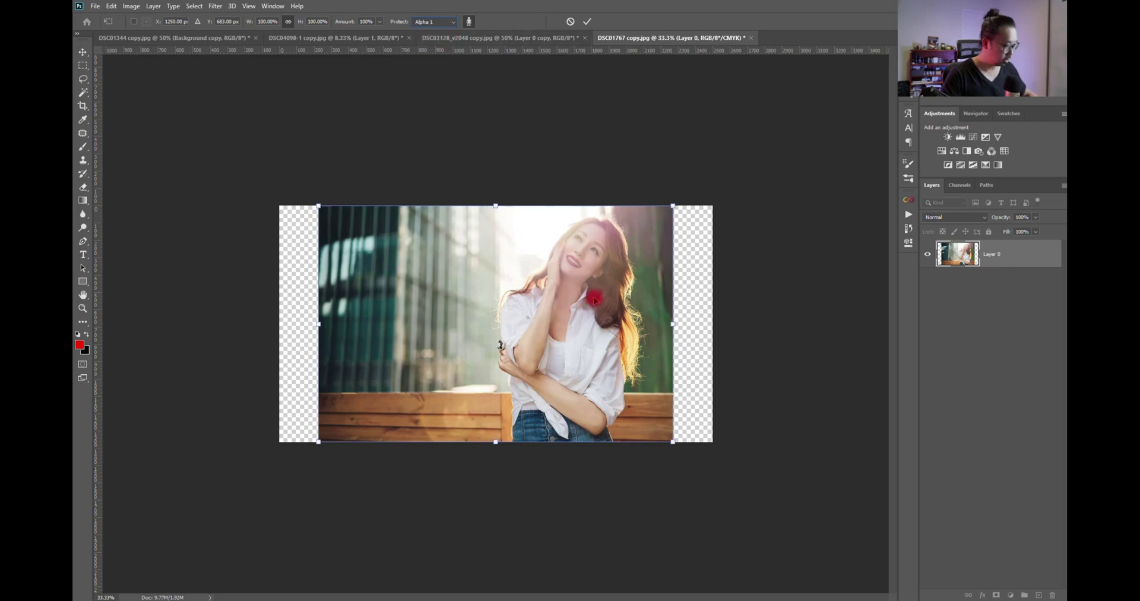
left_click_drag(676, 330, 706, 323)
left_click_drag(318, 324, 285, 331)
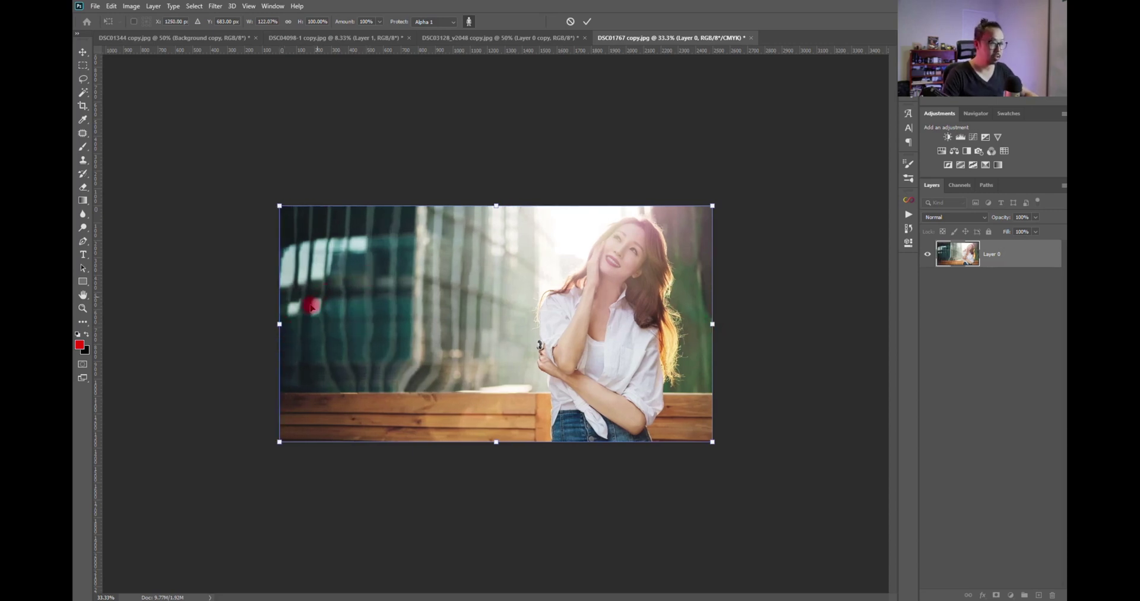
mouse_move(279, 326)
left_mouse_down()
mouse_move(142, 326)
mouse_move(304, 338)
mouse_move(281, 339)
left_mouse_up()
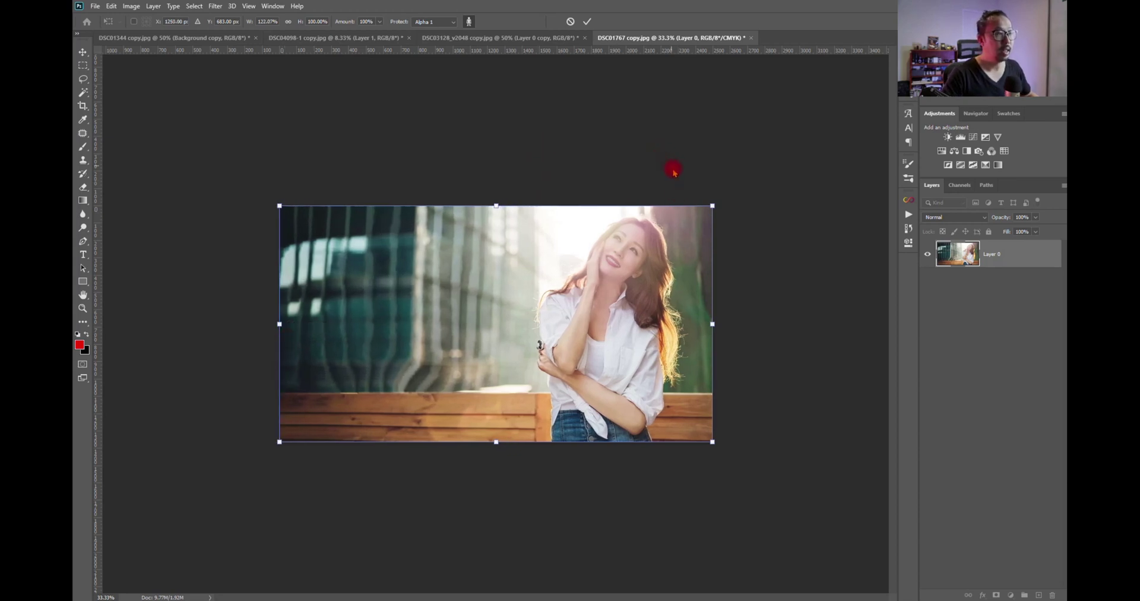